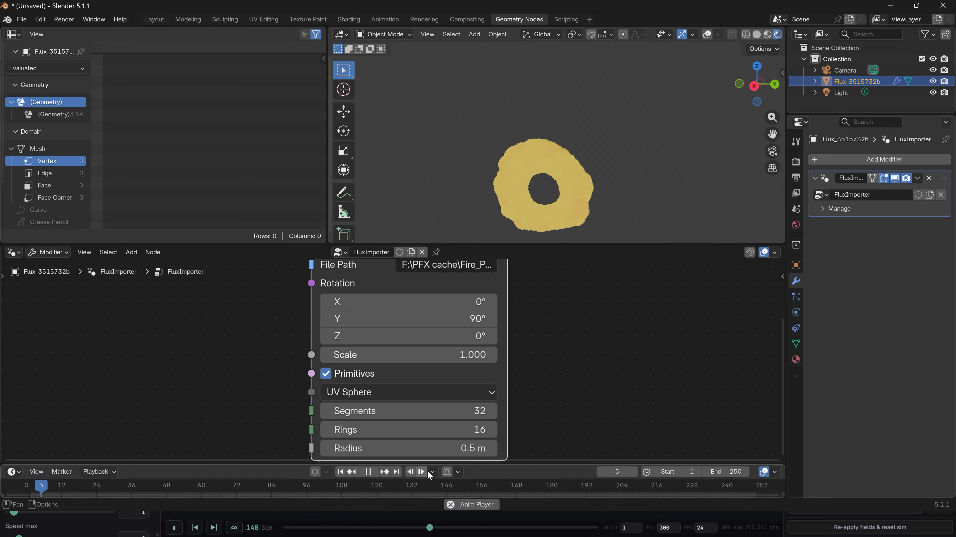
Set the radius of the effect's UV Sphere particles to 0.2 m
{"action": "double_click", "coordinate": [443, 447]}
{"action": "type", "text": "0.2"}
{"action": "key", "text": "Return"}
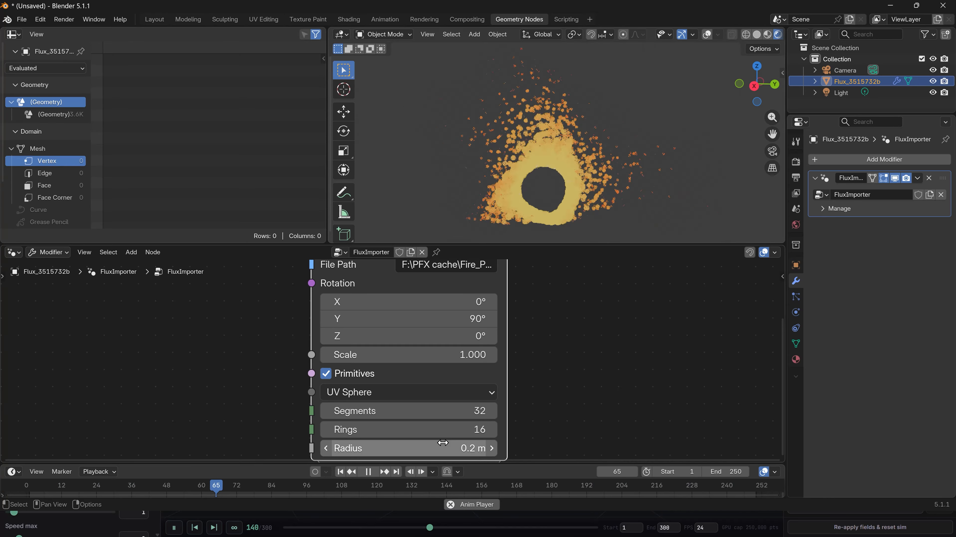
{"action": "middle_click_drag", "start_coordinate": [534, 149], "coordinate": [541, 144]}
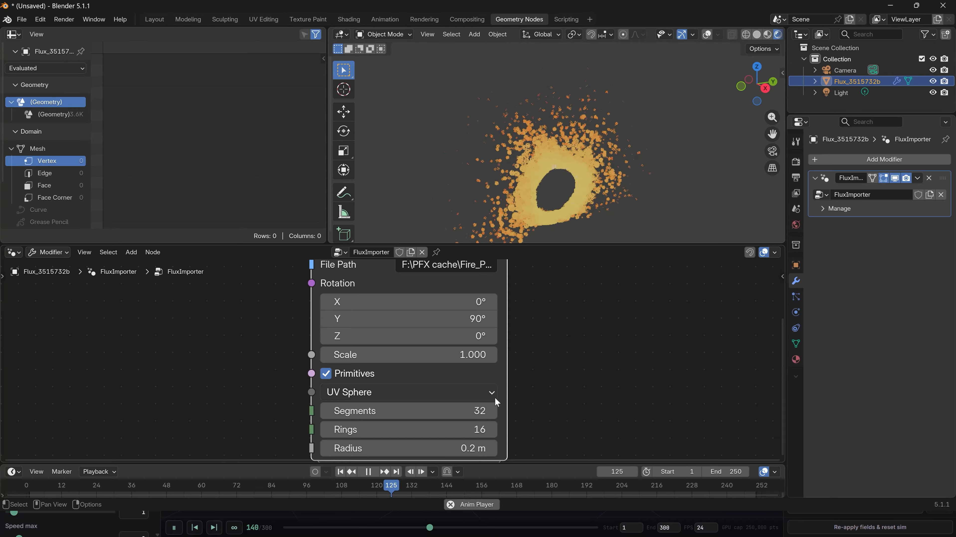
Try a UV Sphere radius of 0.1 m and set it back to 0.2 m
{"action": "double_click", "coordinate": [455, 449]}
{"action": "type", "text": "0.1"}
{"action": "key", "text": "Return"}
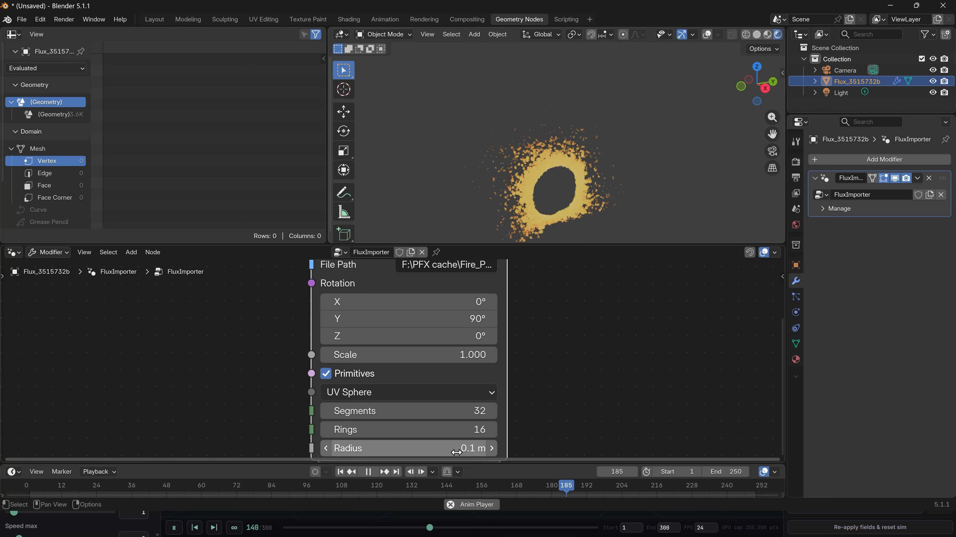
{"action": "double_click", "coordinate": [457, 453]}
{"action": "type", "text": "0.2"}
{"action": "key", "text": "Return"}
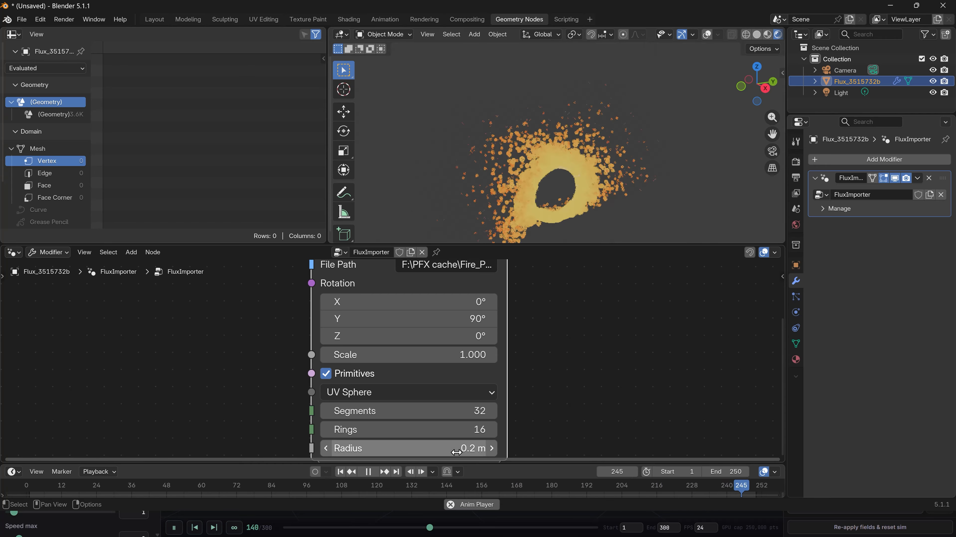
Darken the world background colour to black
{"action": "left_click", "coordinate": [795, 225]}
{"action": "left_click", "coordinate": [920, 221]}
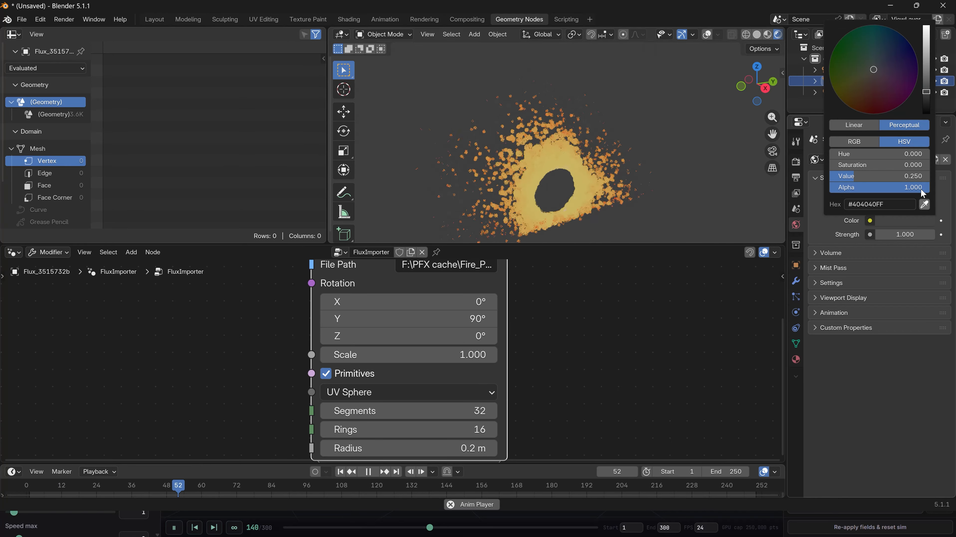
{"action": "left_click_drag", "start_coordinate": [926, 90], "coordinate": [926, 113]}
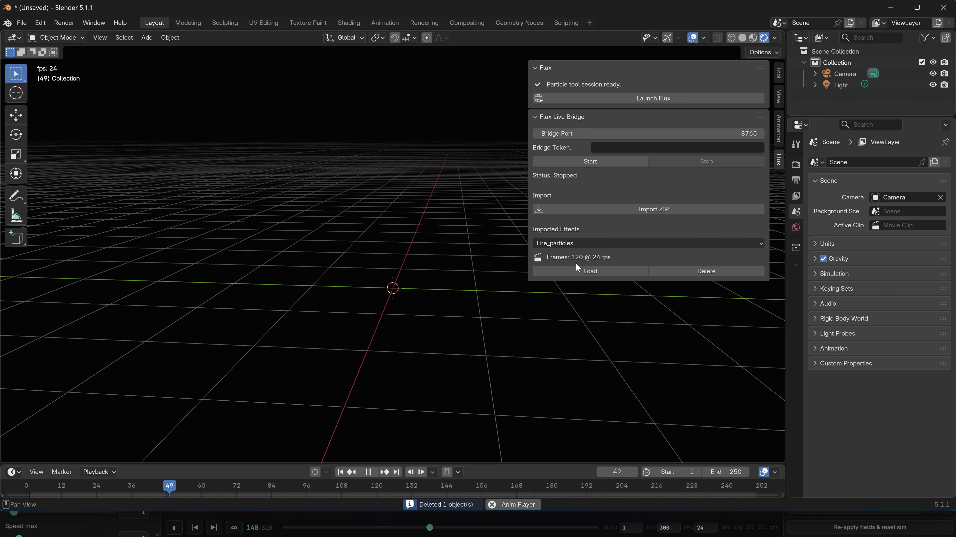
Load the imported Fire_particles effect into the scene and turn off the viewport overlays
{"action": "left_click", "coordinate": [576, 267]}
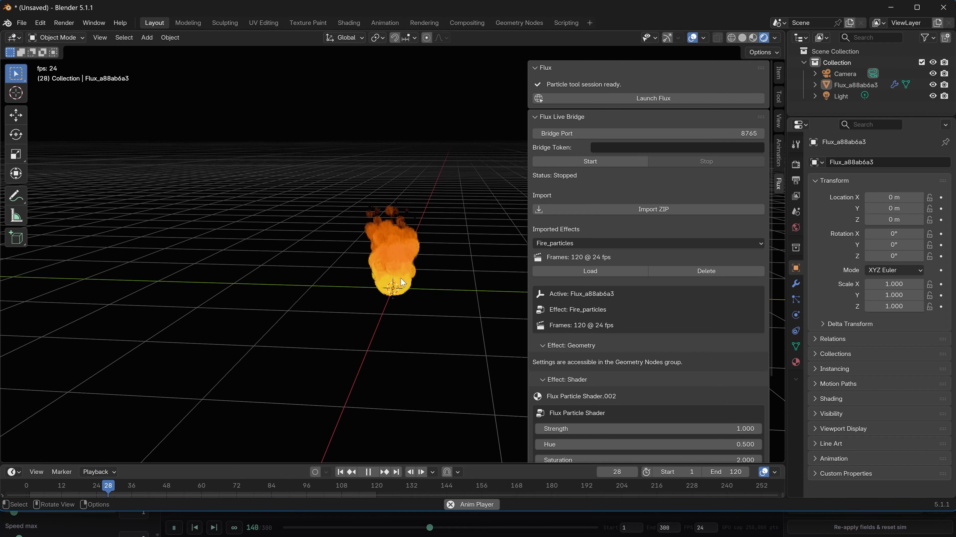
{"action": "scroll", "coordinate": [400, 297], "scroll_direction": "up", "scroll_amount": 1}
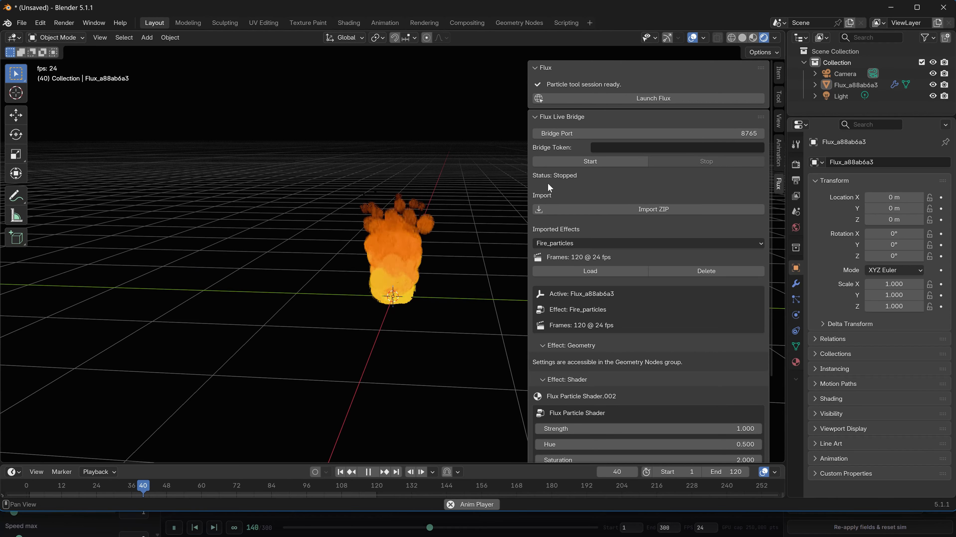
{"action": "left_click", "coordinate": [691, 36]}
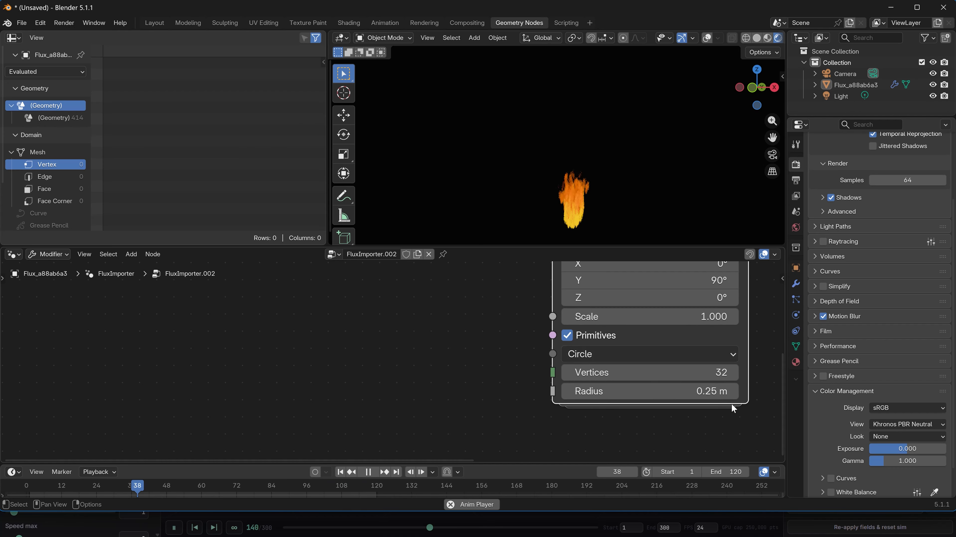
Change the fire effect's particle primitive to UV Sphere and set its radius to 0.2 m
{"action": "left_click", "coordinate": [697, 352]}
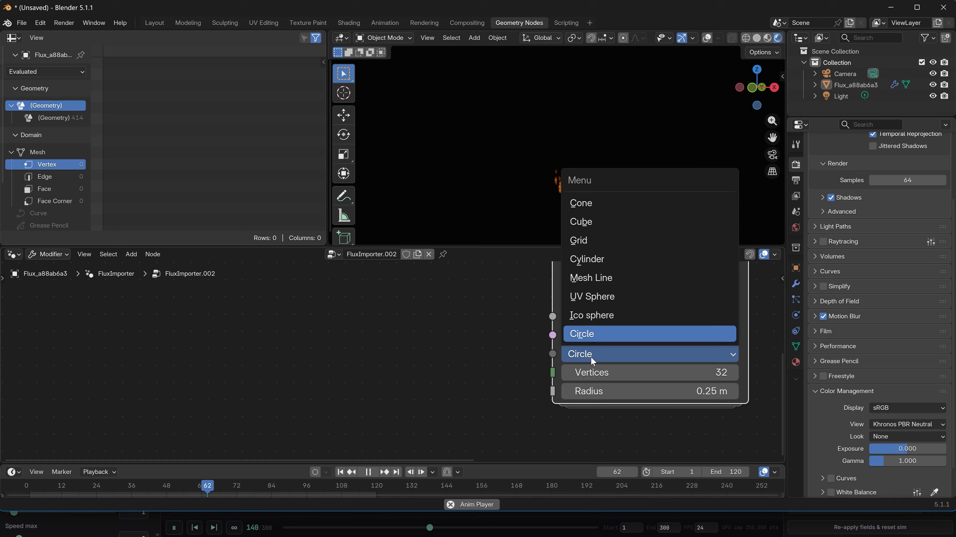
{"action": "left_click", "coordinate": [607, 298]}
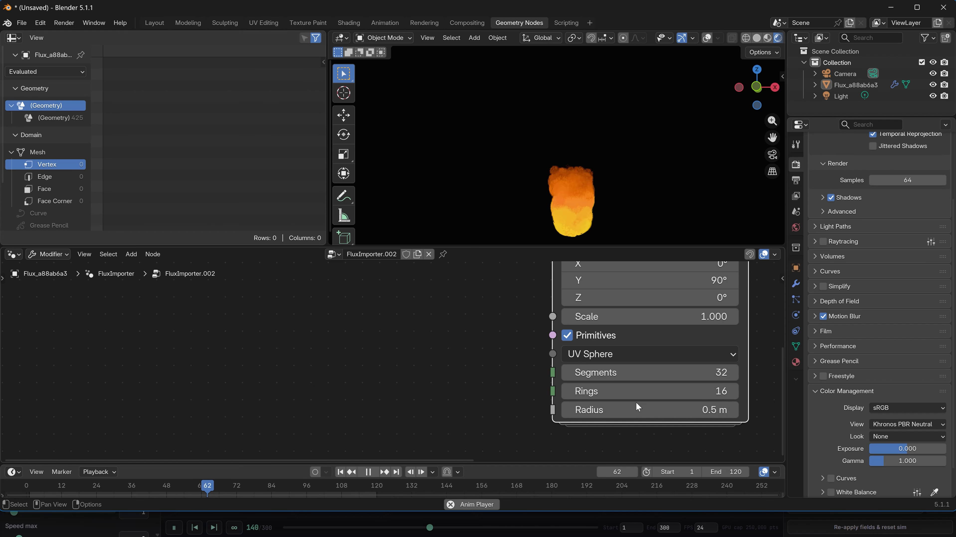
{"action": "left_click", "coordinate": [636, 409]}
{"action": "type", "text": "0.2"}
{"action": "key", "text": "Return"}
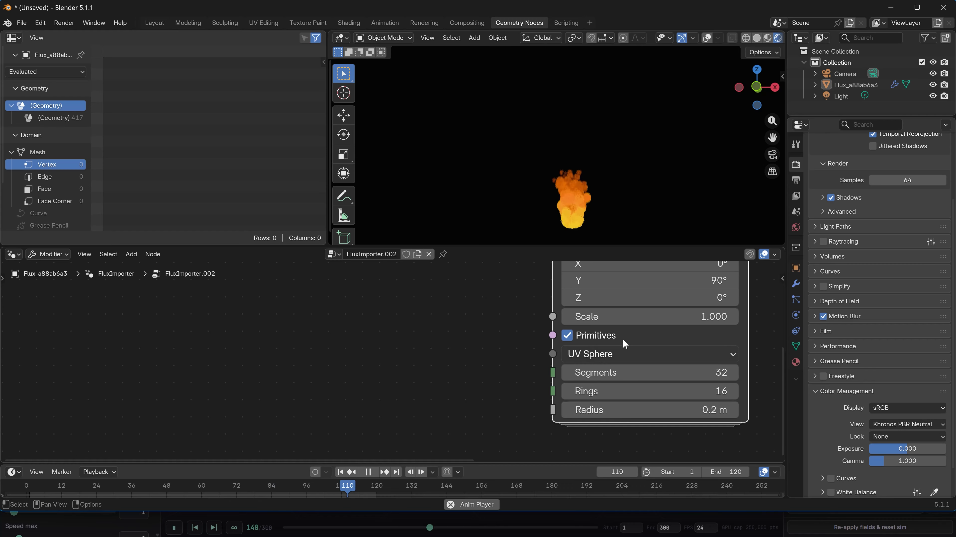
Turn the viewport overlays back on and stop the animation playback
{"action": "middle_click_drag", "start_coordinate": [549, 172], "coordinate": [590, 199]}
{"action": "key", "text": "alt+shift+z"}
{"action": "key", "text": "space"}
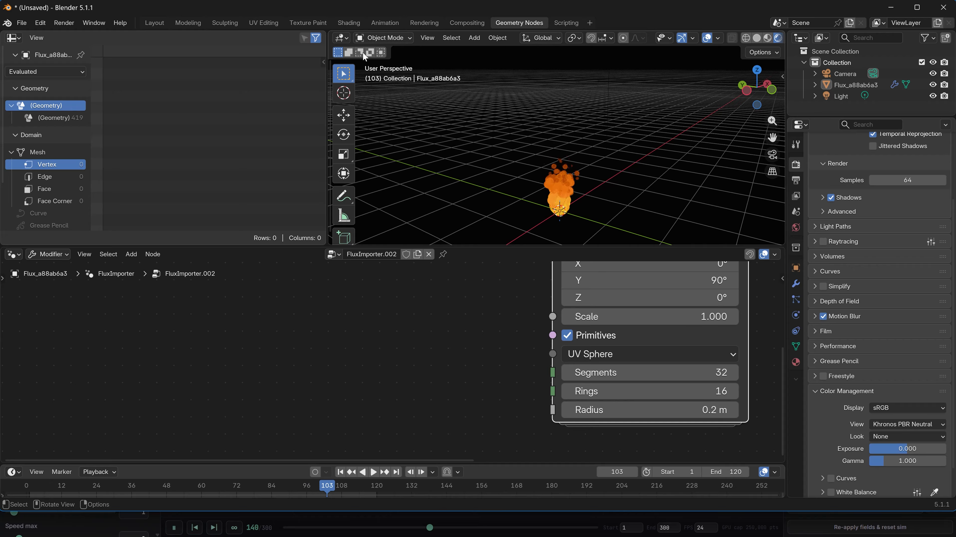
Switch to Flux Particle Studio, set the emitter shape to disc and visualise the shape in the viewport
{"action": "key", "text": "alt+Tab"}
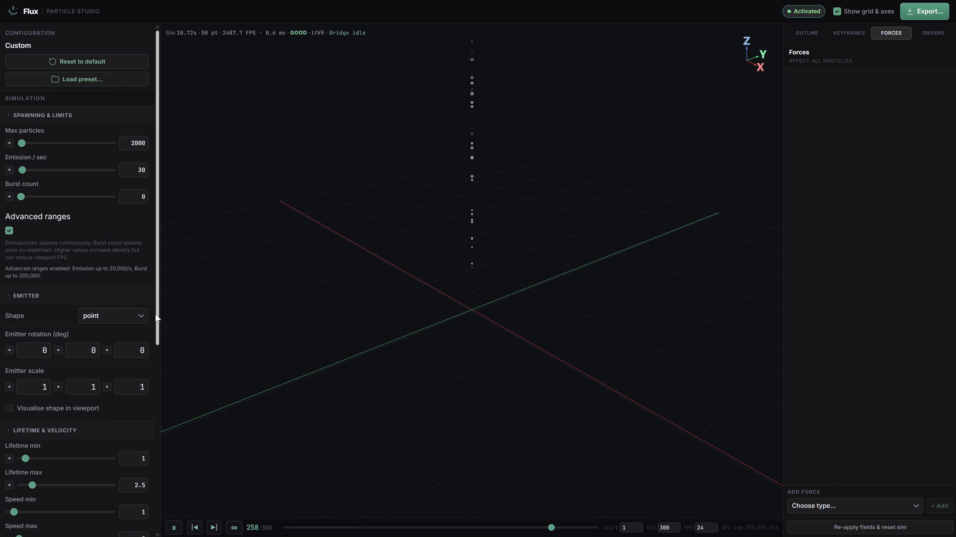
{"action": "left_click", "coordinate": [134, 315]}
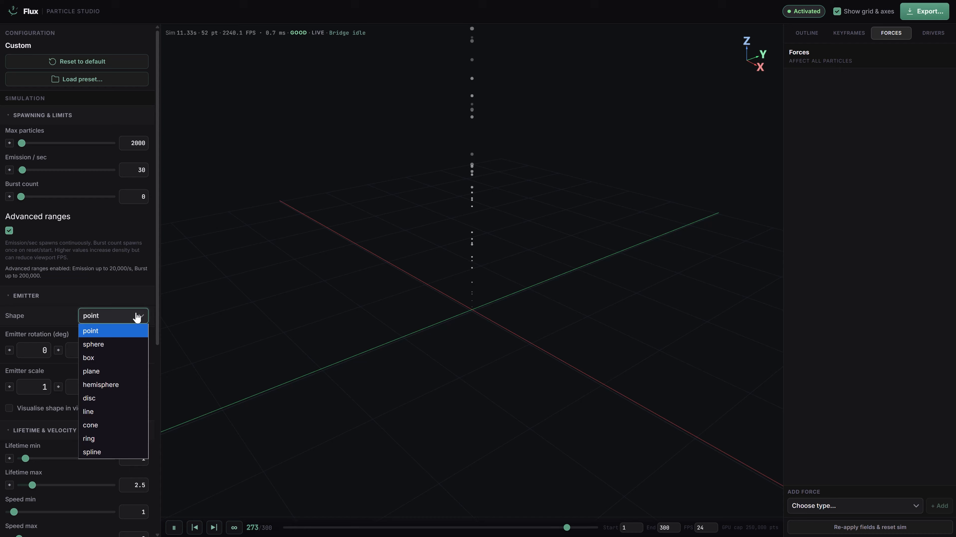
{"action": "left_click", "coordinate": [123, 398]}
{"action": "scroll", "coordinate": [23, 424], "scroll_direction": "down", "scroll_amount": 3}
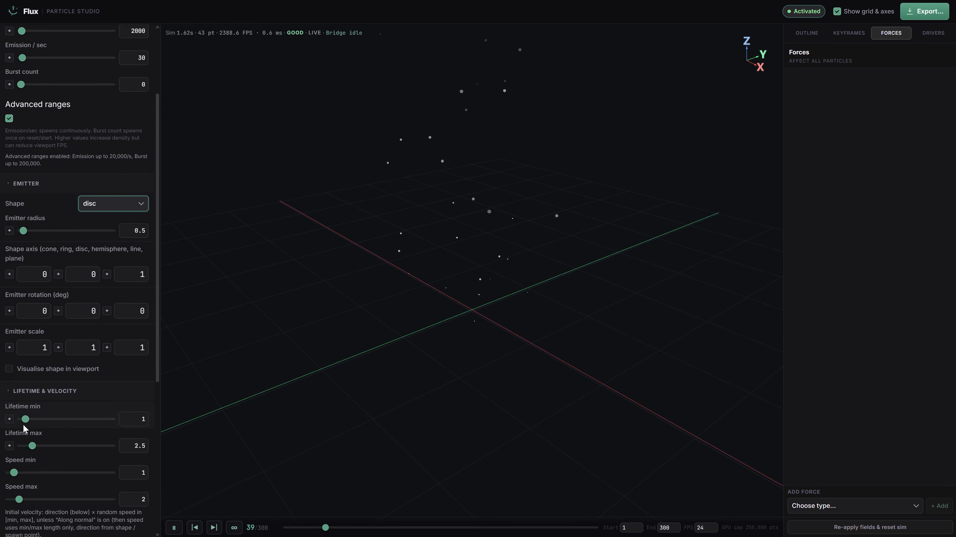
{"action": "left_click", "coordinate": [27, 371]}
Try a larger radius for the disc emitter and return it to 0.5
{"action": "left_click_drag", "start_coordinate": [436, 330], "coordinate": [464, 325]}
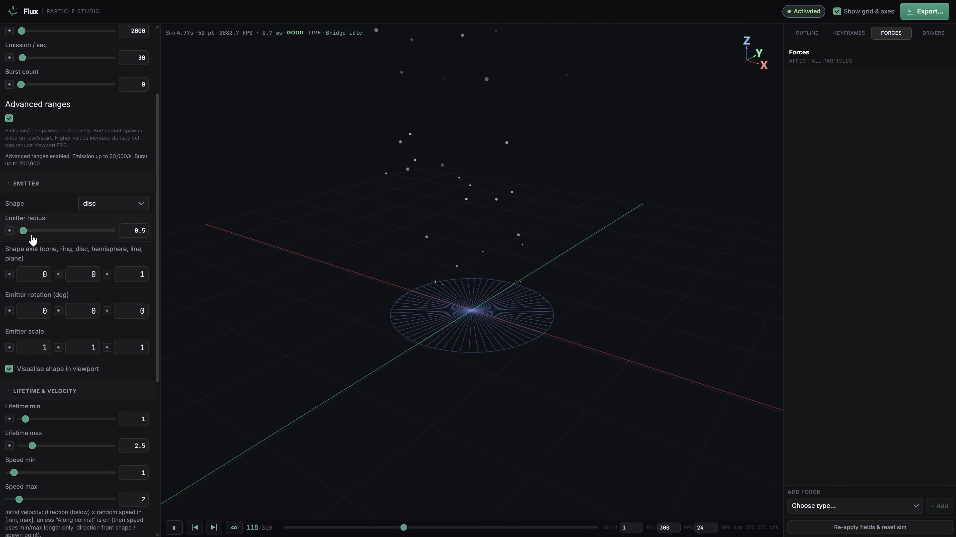
{"action": "mouse_move", "coordinate": [23, 230]}
{"action": "left_mouse_down"}
{"action": "mouse_move", "coordinate": [32, 230]}
{"action": "mouse_move", "coordinate": [24, 231]}
{"action": "left_mouse_up"}
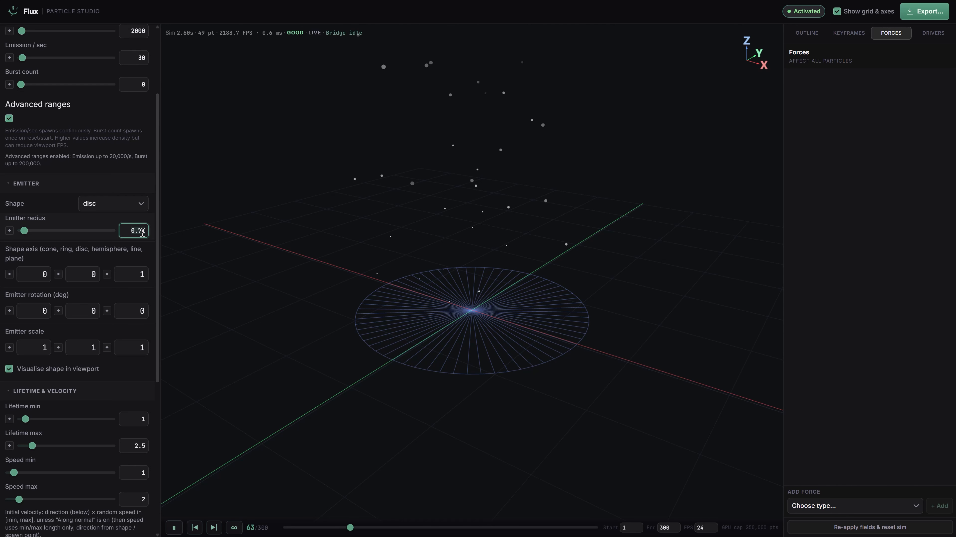
{"action": "type", "text": "0.5"}
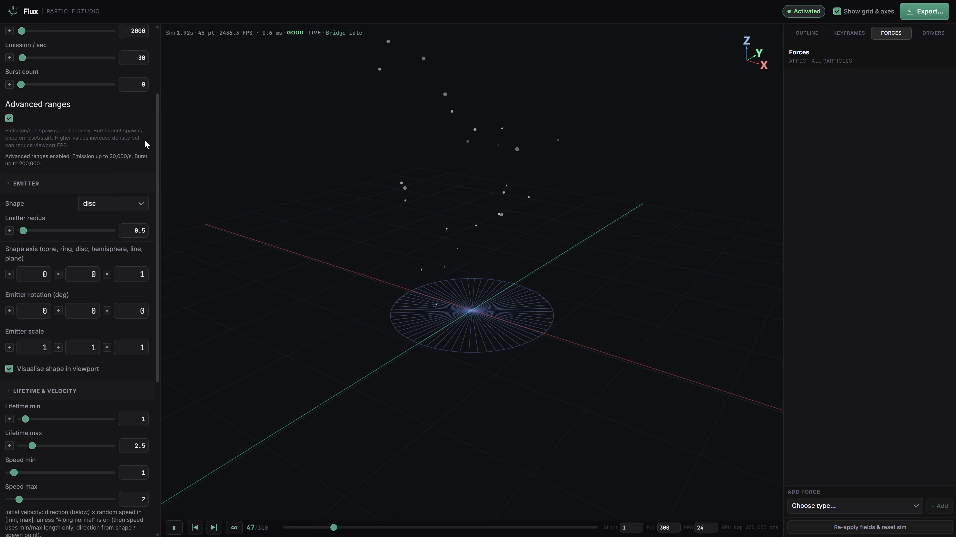
Raise the disc emitter's emission rate to 2000 per second and its maximum particles to 29505
{"action": "scroll", "coordinate": [52, 108], "scroll_direction": "up", "scroll_amount": 3}
{"action": "left_click_drag", "start_coordinate": [99, 172], "coordinate": [147, 182]}
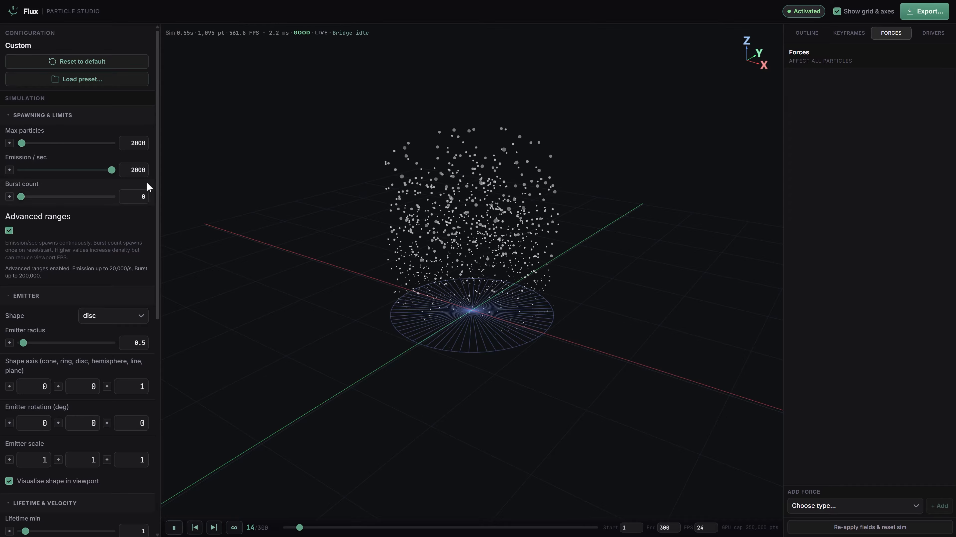
{"action": "left_click_drag", "start_coordinate": [61, 150], "coordinate": [86, 150]}
{"action": "left_click_drag", "start_coordinate": [234, 182], "coordinate": [418, 228]}
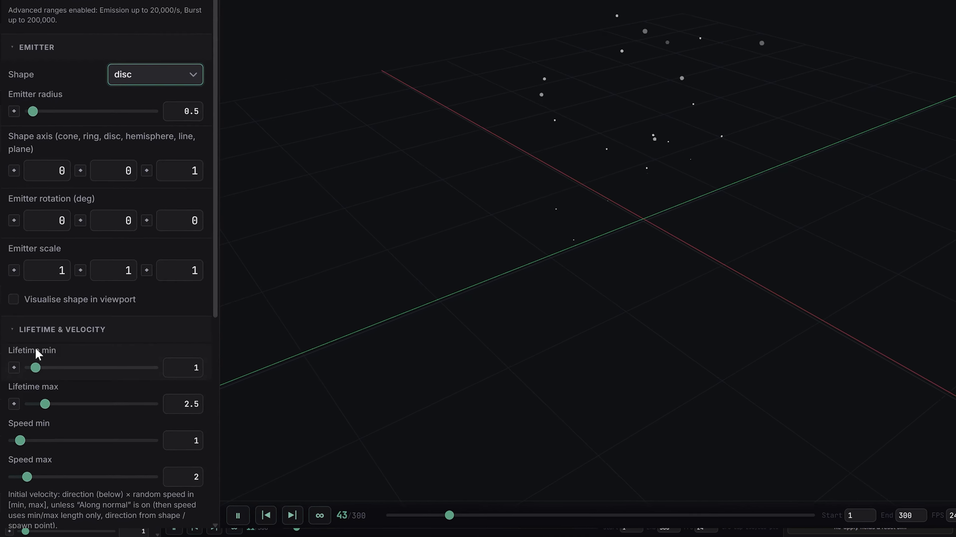
{"action": "left_click", "coordinate": [37, 276]}
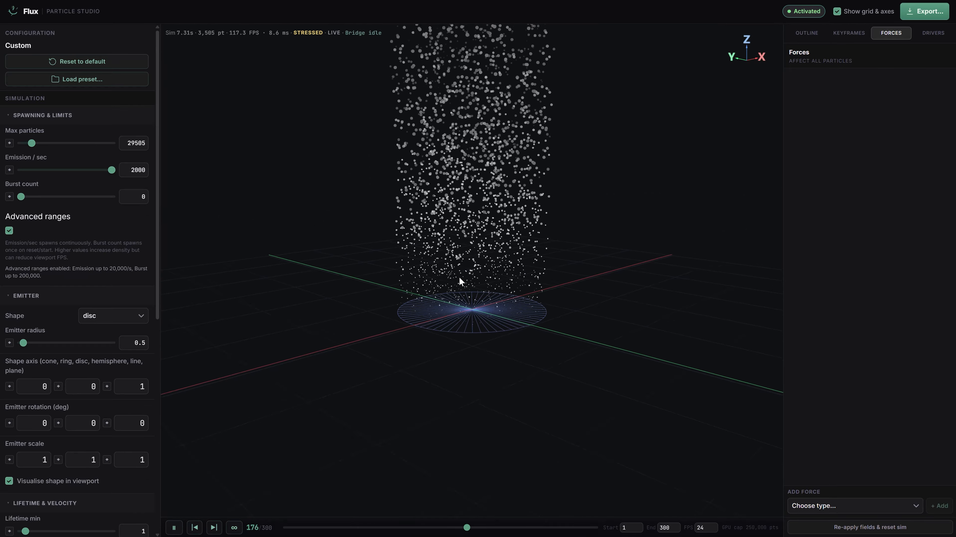
Rename Emitter 1 to Particles in the outliner
{"action": "mouse_move", "coordinate": [460, 276]}
{"action": "left_mouse_down"}
{"action": "mouse_move", "coordinate": [471, 262]}
{"action": "mouse_move", "coordinate": [505, 266]}
{"action": "mouse_move", "coordinate": [480, 288]}
{"action": "mouse_move", "coordinate": [450, 287]}
{"action": "left_mouse_up"}
{"action": "left_click", "coordinate": [806, 34]}
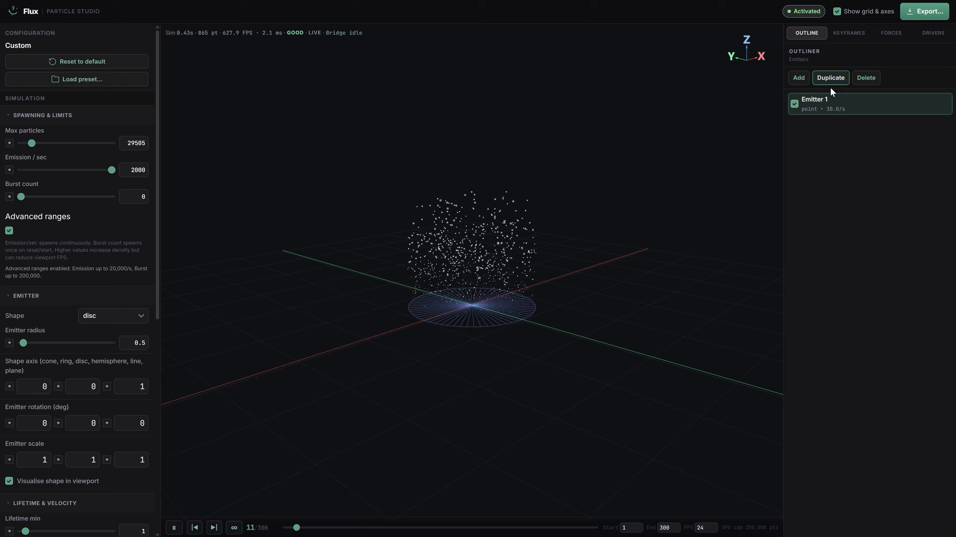
{"action": "double_click", "coordinate": [823, 102]}
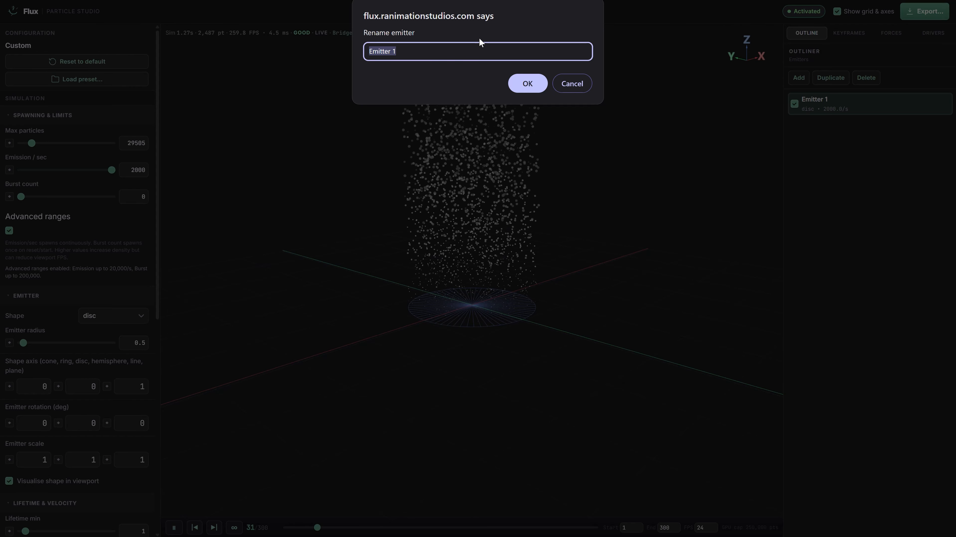
{"action": "key", "text": "Return"}
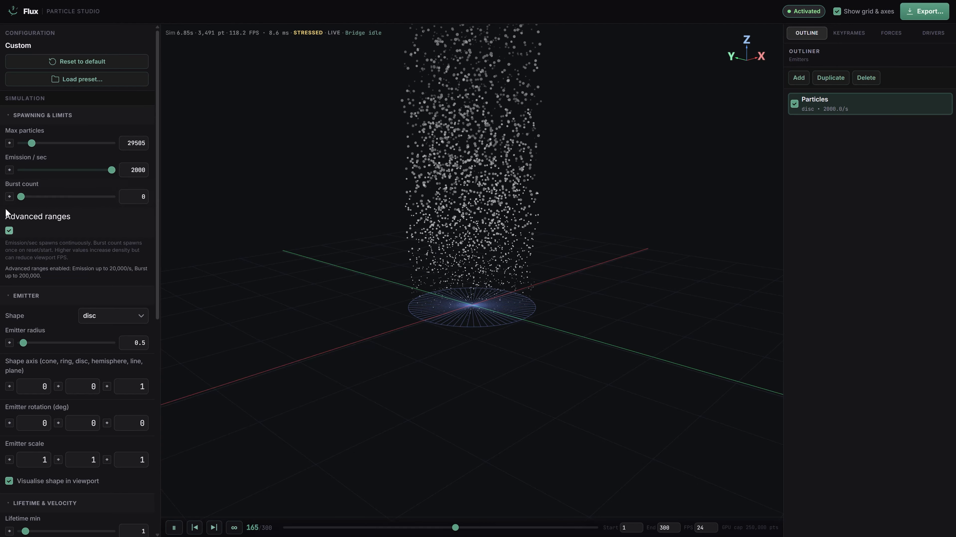
Switch the Advanced ranges option off and on again
{"action": "left_click", "coordinate": [9, 230]}
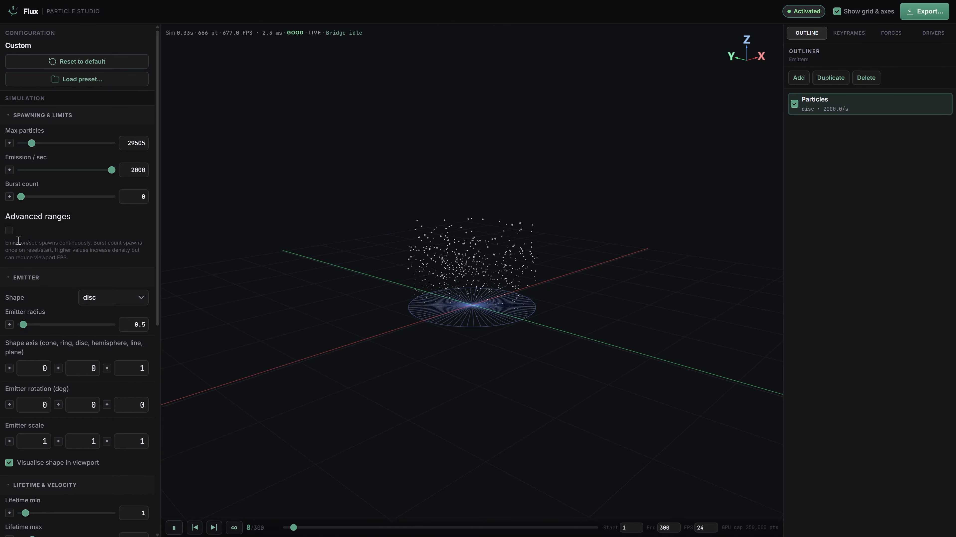
{"action": "left_click", "coordinate": [9, 230]}
Set the emission rate to 5600 per second and reduce the maximum particles to 15762
{"action": "left_click", "coordinate": [136, 171]}
{"action": "key", "text": "BackSpace"}
{"action": "type", "text": "5"}
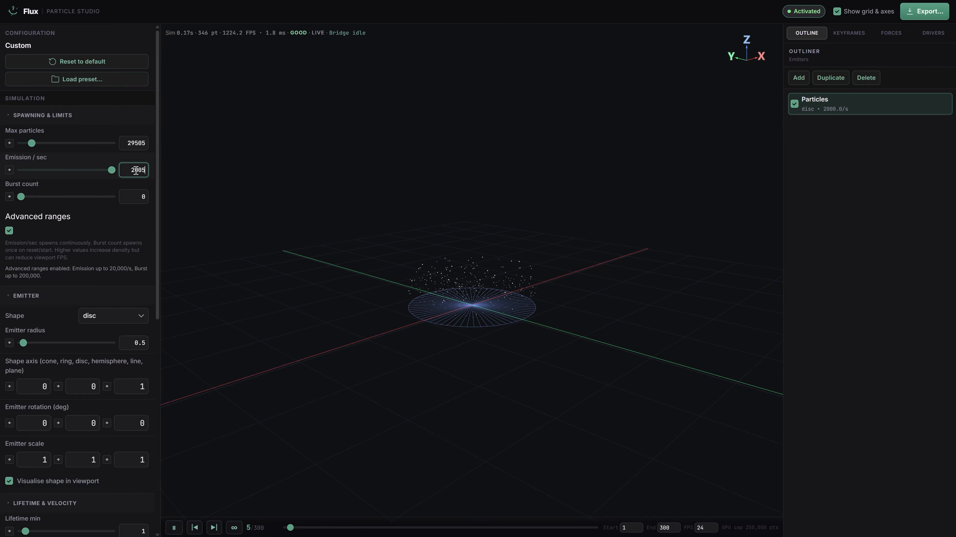
{"action": "double_click", "coordinate": [136, 170]}
{"action": "type", "text": "56"}
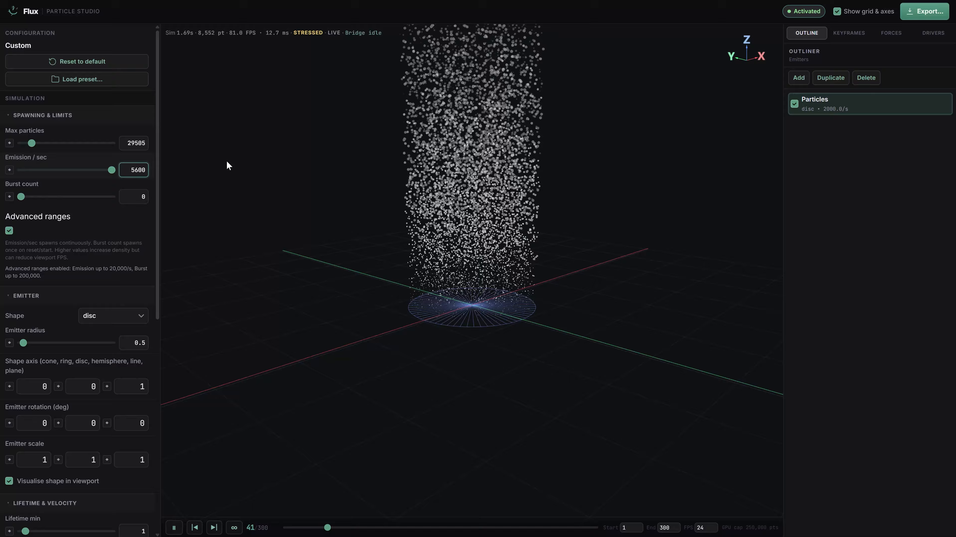
{"action": "left_click", "coordinate": [283, 169]}
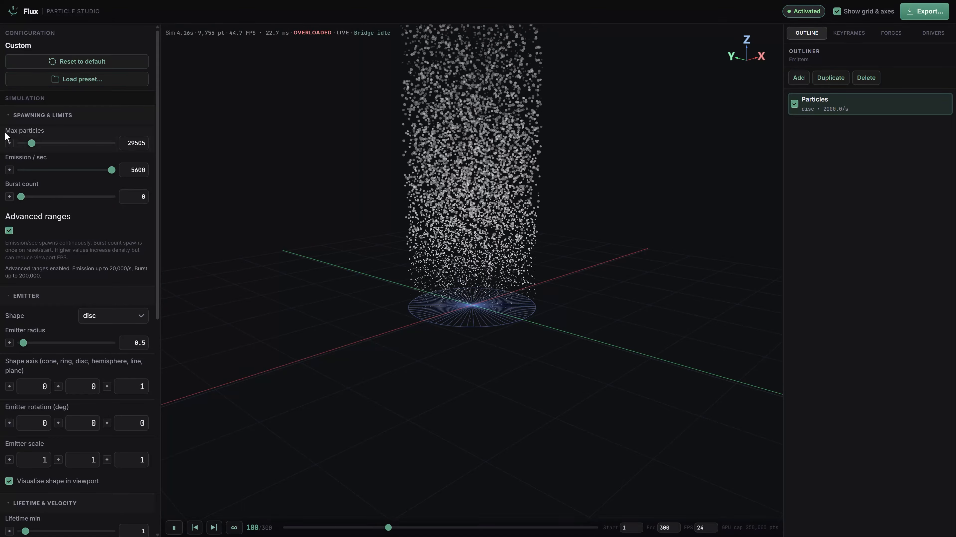
{"action": "left_click_drag", "start_coordinate": [31, 143], "coordinate": [27, 143]}
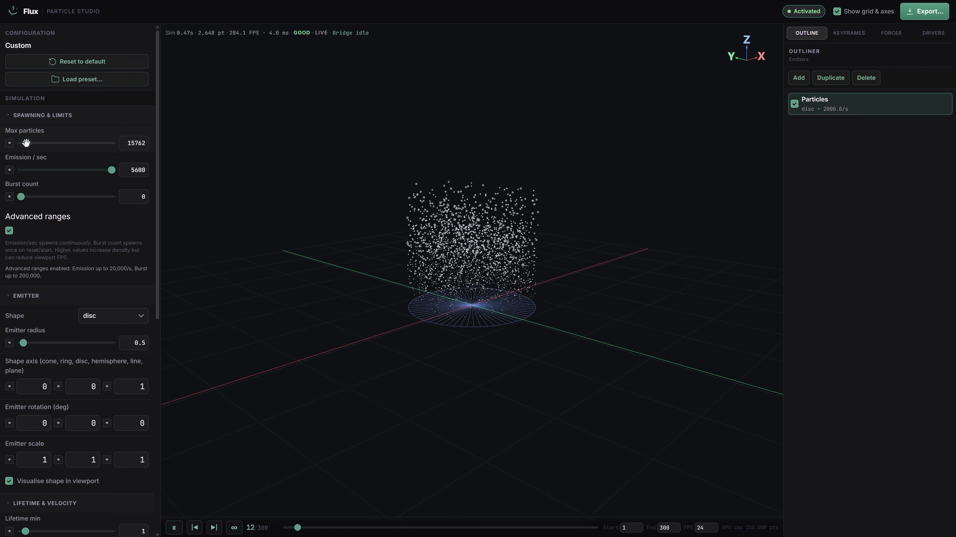
{"action": "left_click_drag", "start_coordinate": [300, 193], "coordinate": [391, 187]}
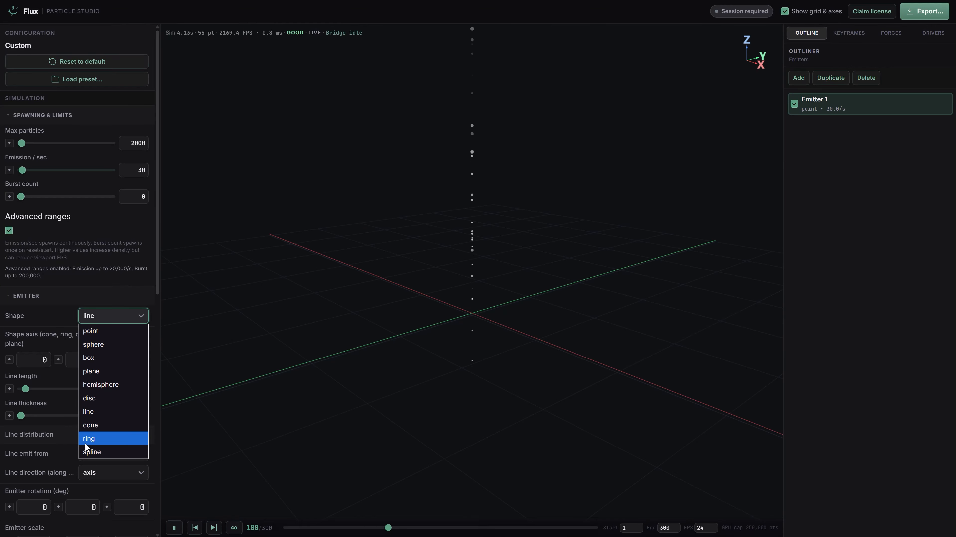
Set Emitter 1's shape to spline and enable Live Sync, allowing the site to access other apps on the device
{"action": "left_click", "coordinate": [95, 454]}
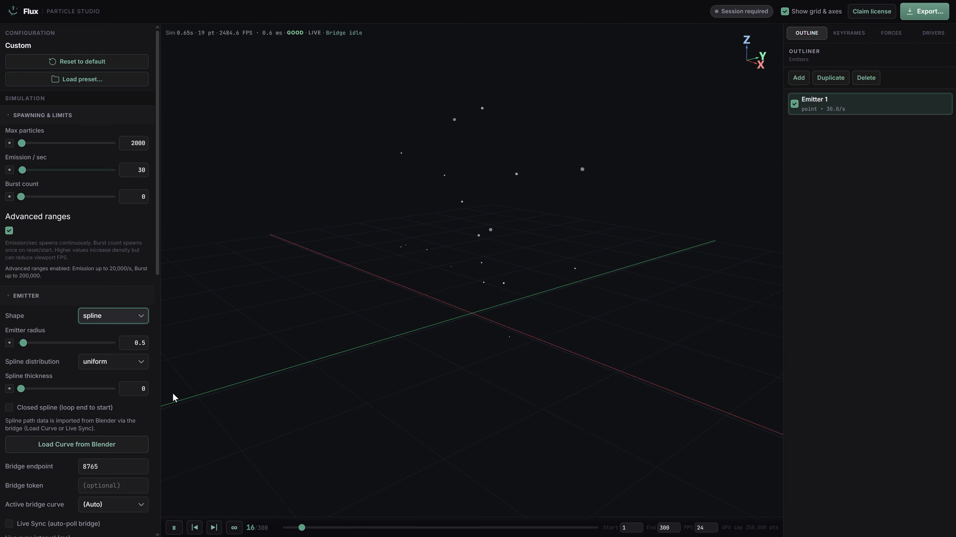
{"action": "scroll", "coordinate": [55, 418], "scroll_direction": "down", "scroll_amount": 3}
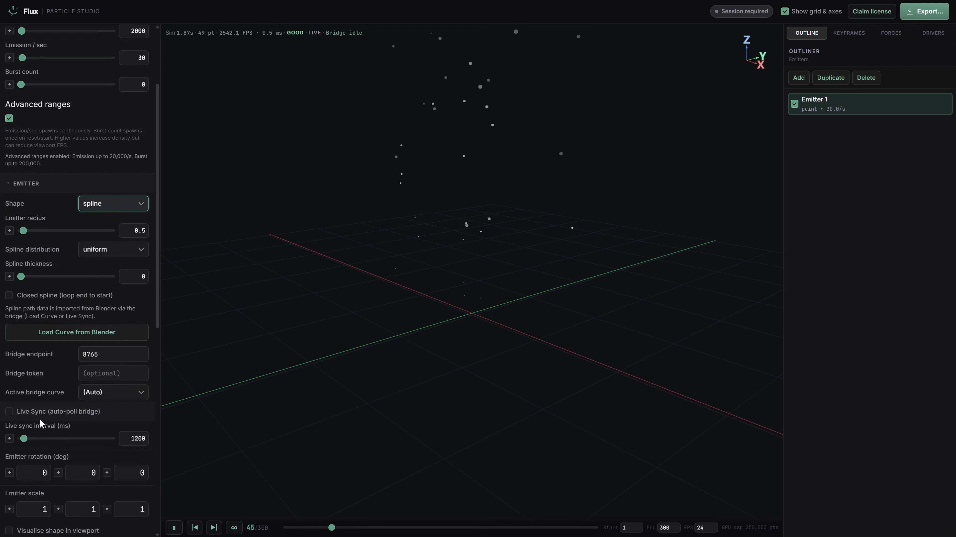
{"action": "left_click", "coordinate": [24, 412]}
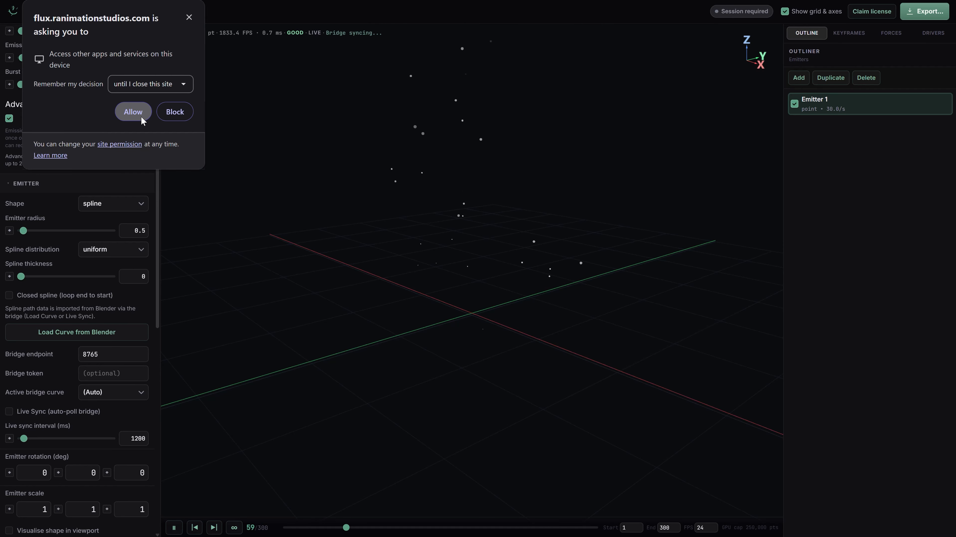
{"action": "left_click", "coordinate": [134, 114]}
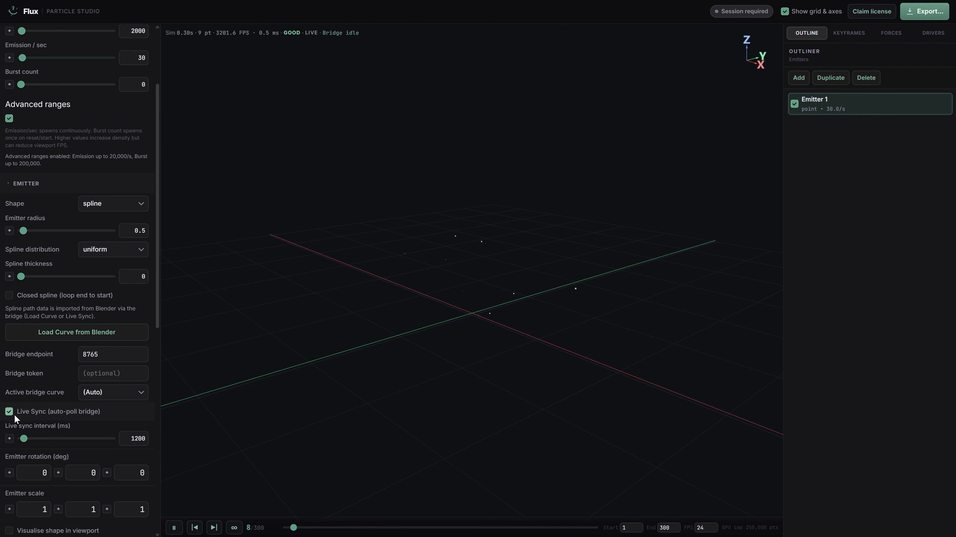
Enable Visualise shape in viewport for the spline emitter, and switch to Blender to start the Flux Live Bridge
{"action": "scroll", "coordinate": [365, 328], "scroll_direction": "down", "scroll_amount": 1}
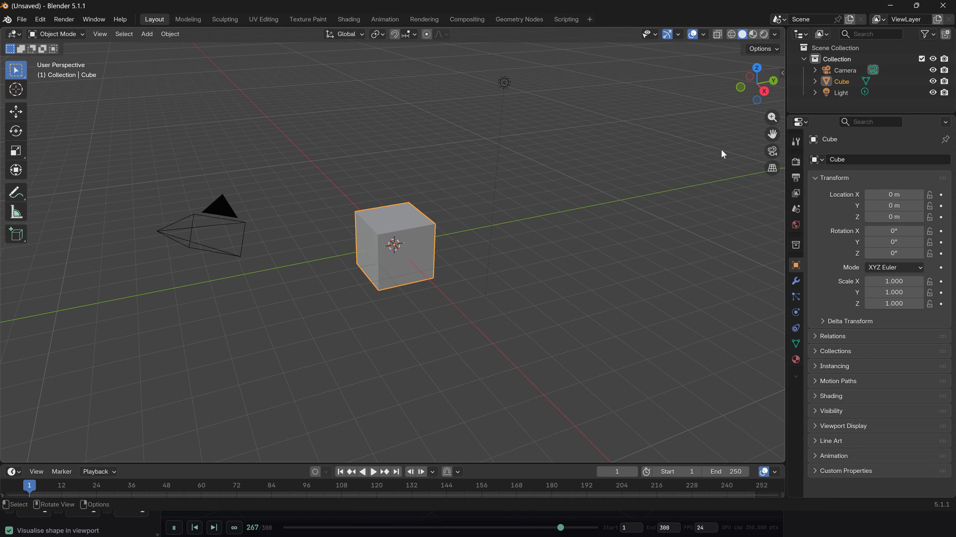
{"action": "left_click", "coordinate": [721, 148]}
{"action": "key", "text": "n"}
{"action": "left_click", "coordinate": [776, 180]}
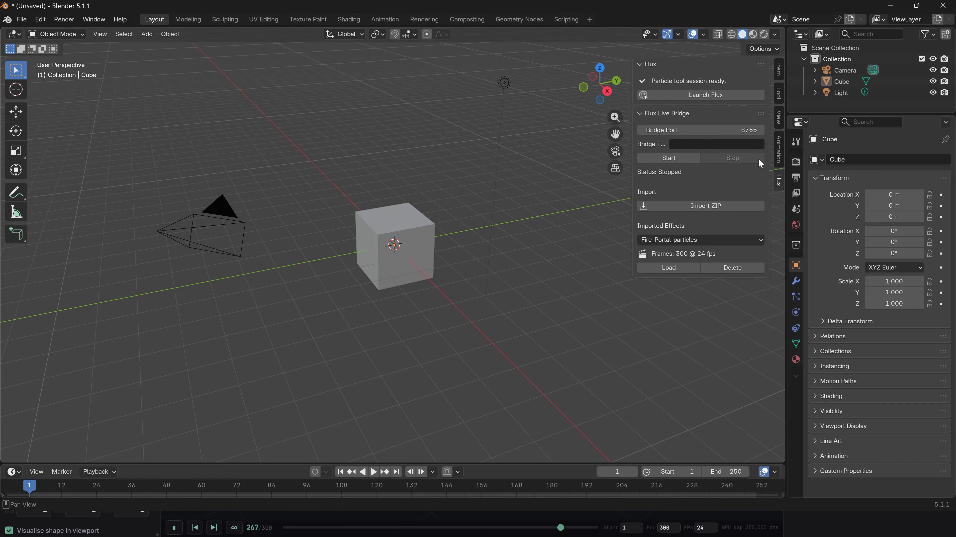
{"action": "left_click", "coordinate": [672, 157]}
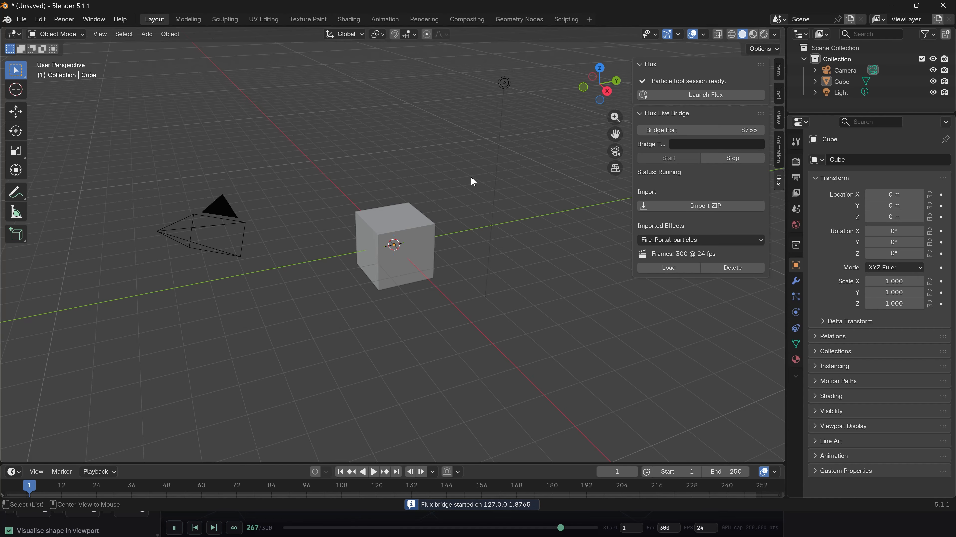
Delete the default cube and add a Bézier circle curve in its place
{"action": "left_click", "coordinate": [377, 236]}
{"action": "key", "text": "Delete"}
{"action": "key", "text": "shift+a"}
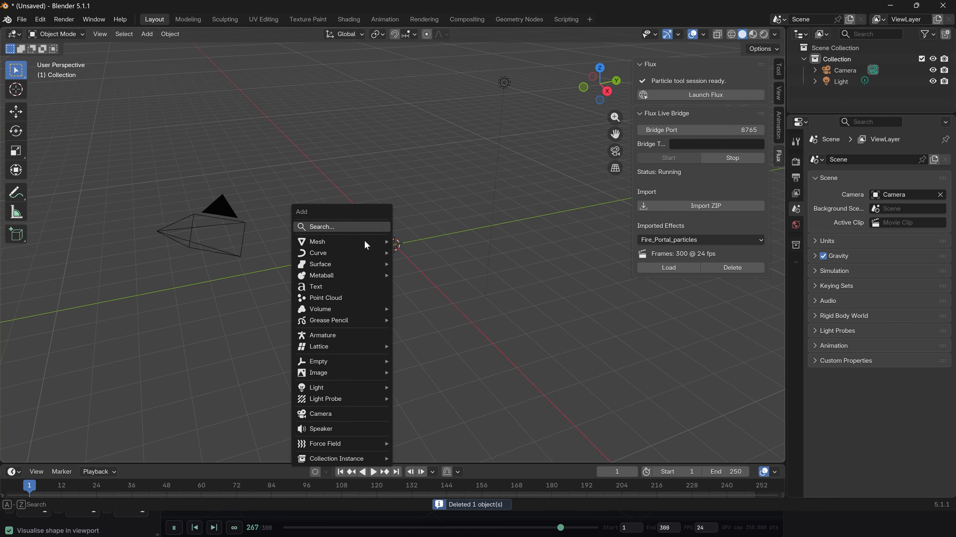
{"action": "mouse_move", "coordinate": [362, 252]}
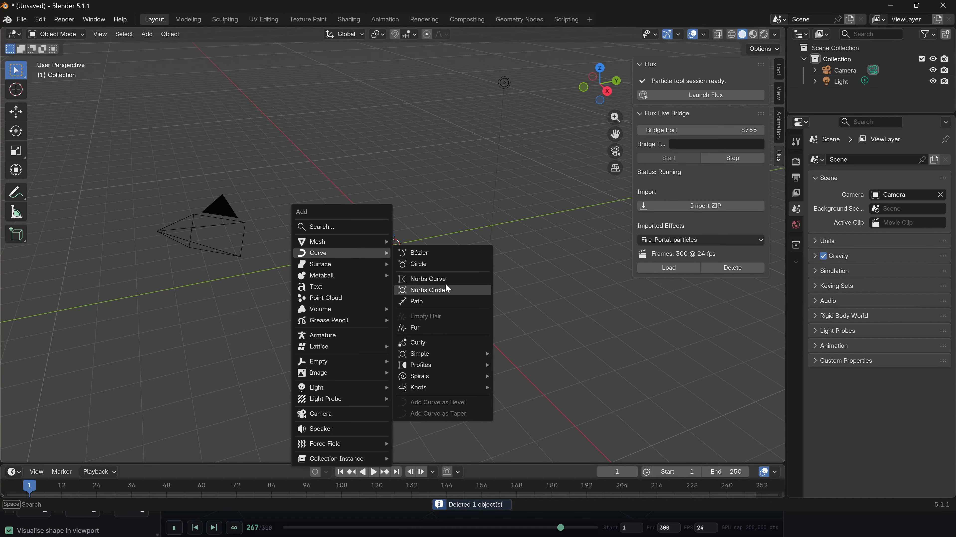
{"action": "left_click", "coordinate": [437, 263]}
{"action": "key", "text": "Tab"}
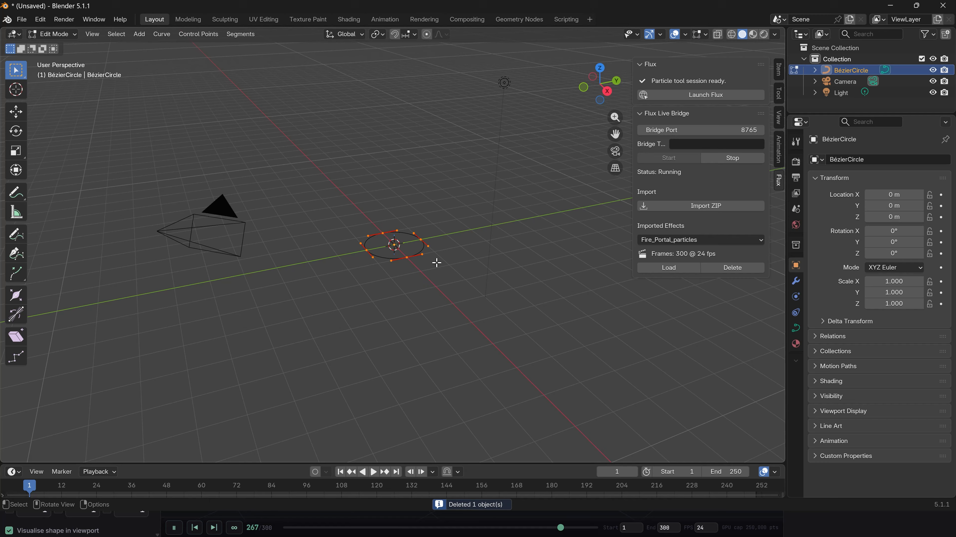
{"action": "key", "text": "Tab"}
Switch to Flux and raise Emitter 1's emission rate to 1671 per second
{"action": "key", "text": "alt+Tab"}
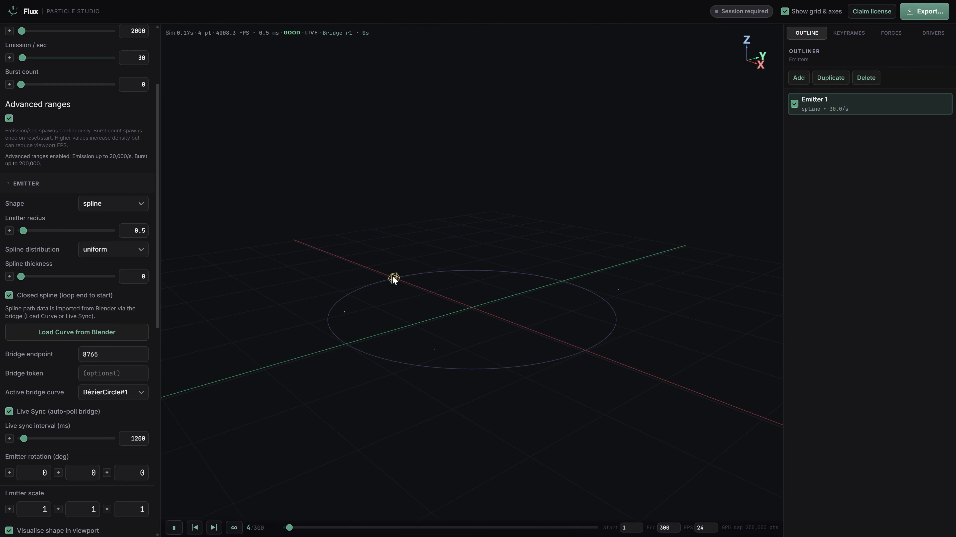
{"action": "left_click_drag", "start_coordinate": [542, 294], "coordinate": [471, 278]}
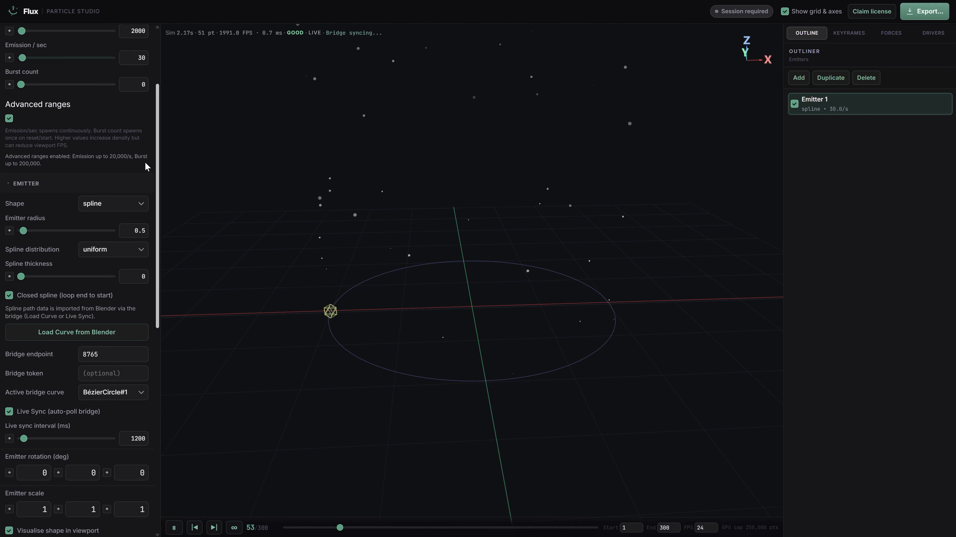
{"action": "scroll", "coordinate": [100, 113], "scroll_direction": "up", "scroll_amount": 5}
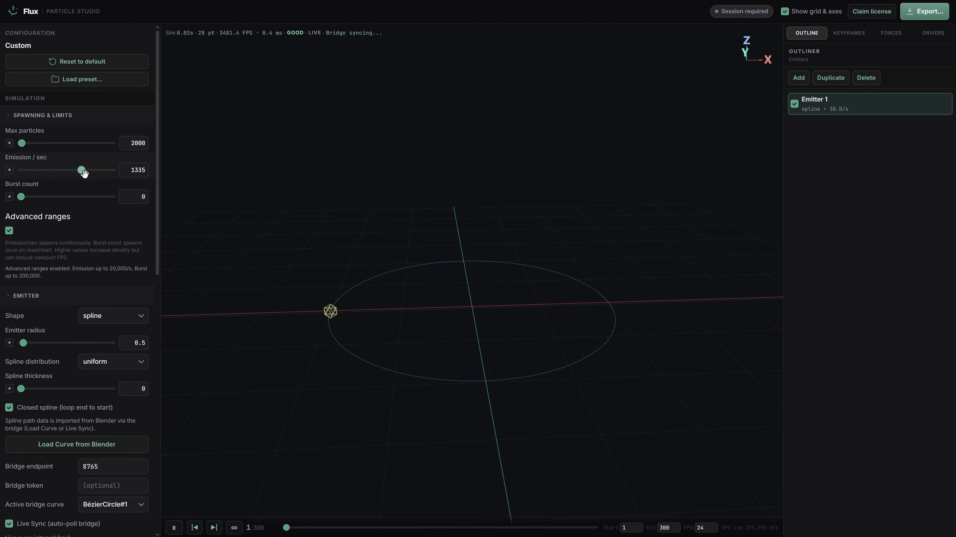
{"action": "scroll", "coordinate": [342, 281], "scroll_direction": "down", "scroll_amount": 2}
{"action": "left_click_drag", "start_coordinate": [342, 281], "coordinate": [322, 275]}
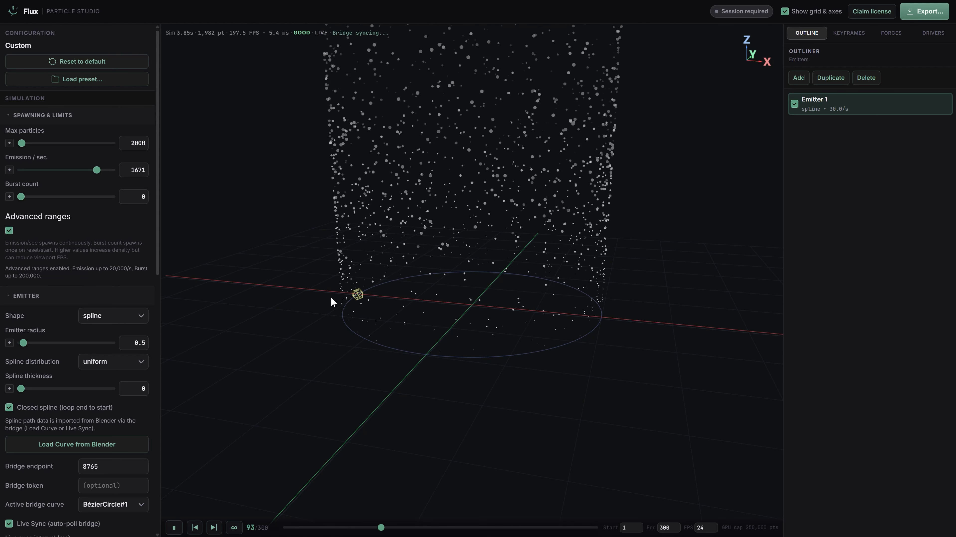
Switch to Blender, raise one control point of the Bézier circle high above the grid, and check the synced spline in Flux
{"action": "key", "text": "alt+Tab"}
{"action": "key", "text": "Tab"}
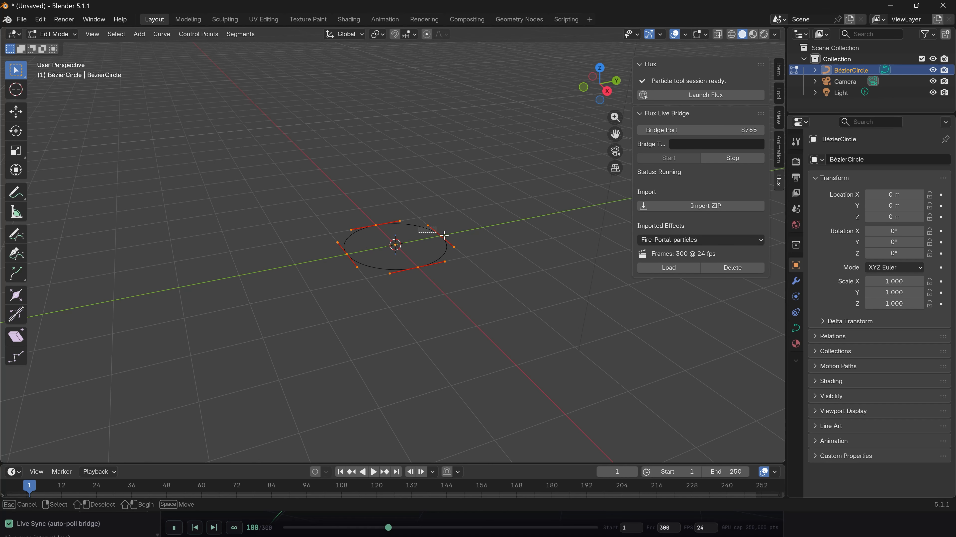
{"action": "left_click_drag", "start_coordinate": [444, 235], "coordinate": [577, 260]}
{"action": "key", "text": "g"}
{"action": "left_click", "coordinate": [484, 132]}
{"action": "key", "text": "alt+Tab"}
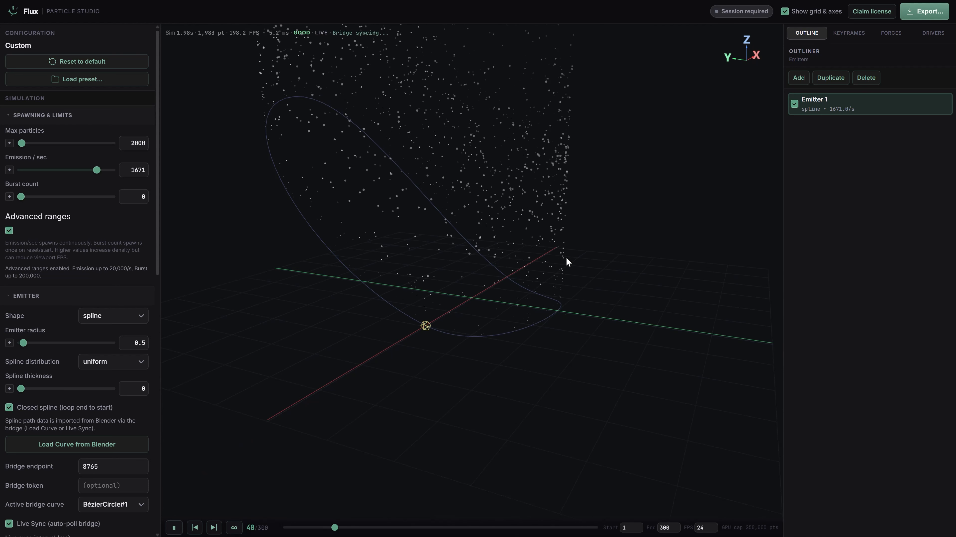
{"action": "key", "text": "alt+Tab"}
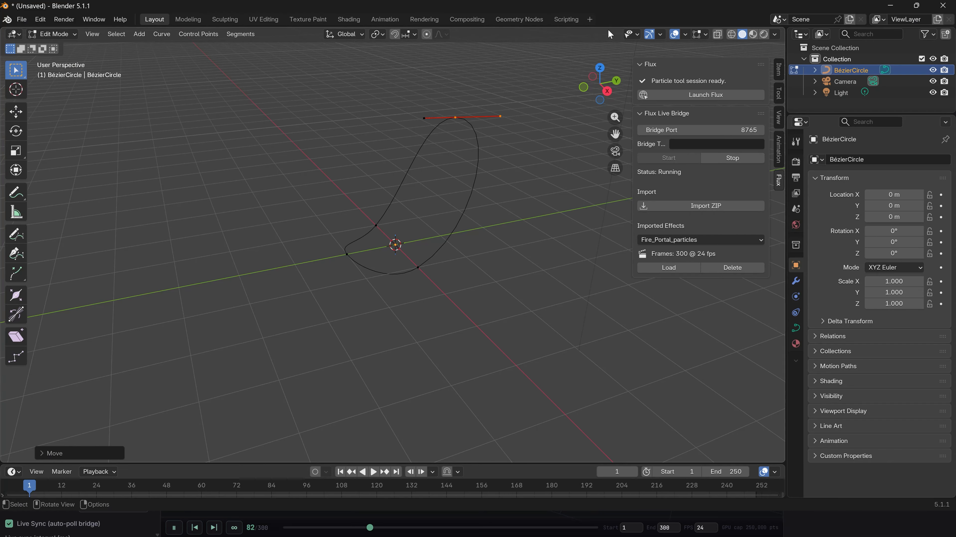
{"action": "key", "text": "Tab"}
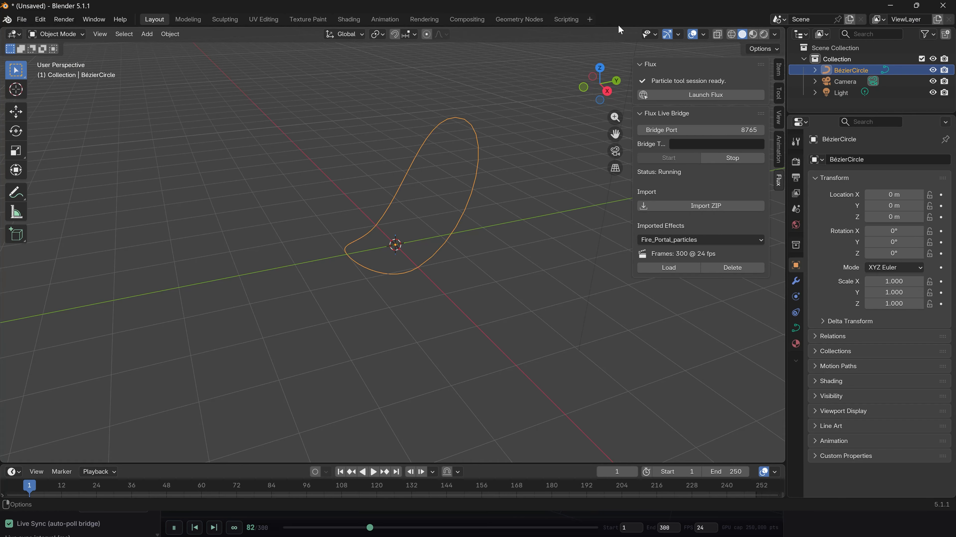
Shrink Blender to a small floating window over Flux, with the 3D viewport maximized and its sidebar hidden
{"action": "left_click_drag", "start_coordinate": [637, 17], "coordinate": [611, 101]}
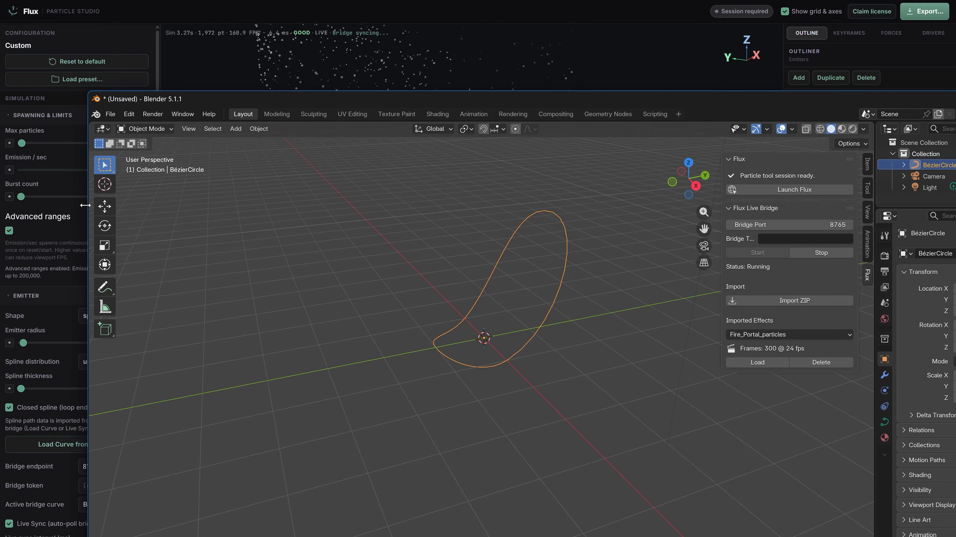
{"action": "left_click_drag", "start_coordinate": [89, 205], "coordinate": [574, 206]}
{"action": "key", "text": "ctrl+space"}
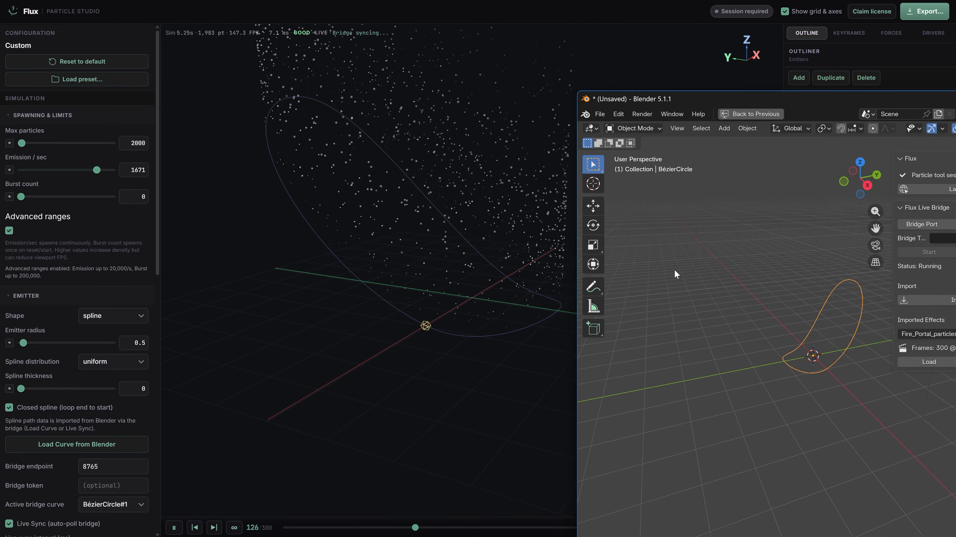
{"action": "key", "text": "n"}
{"action": "left_click_drag", "start_coordinate": [815, 98], "coordinate": [588, 238]}
{"action": "left_click_drag", "start_coordinate": [351, 335], "coordinate": [503, 323]}
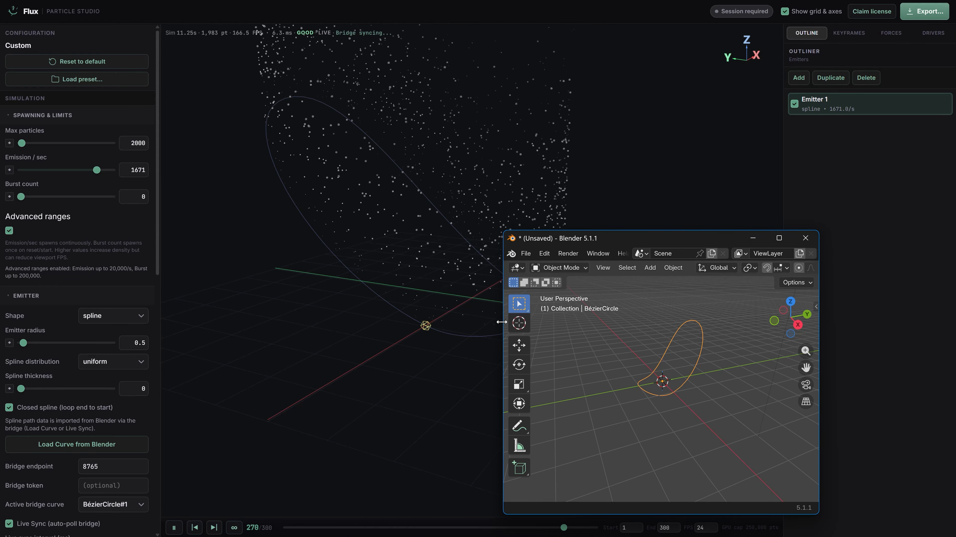
Hide the 3D viewport's toolbar and move the small Blender window clear of the particle preview
{"action": "left_click", "coordinate": [575, 325]}
{"action": "key", "text": "t"}
{"action": "left_click_drag", "start_coordinate": [695, 240], "coordinate": [812, 210]}
{"action": "scroll", "coordinate": [906, 236], "scroll_direction": "down", "scroll_amount": 4}
{"action": "left_click", "coordinate": [909, 236]}
{"action": "scroll", "coordinate": [844, 301], "scroll_direction": "up", "scroll_amount": 3}
{"action": "left_click", "coordinate": [844, 310]}
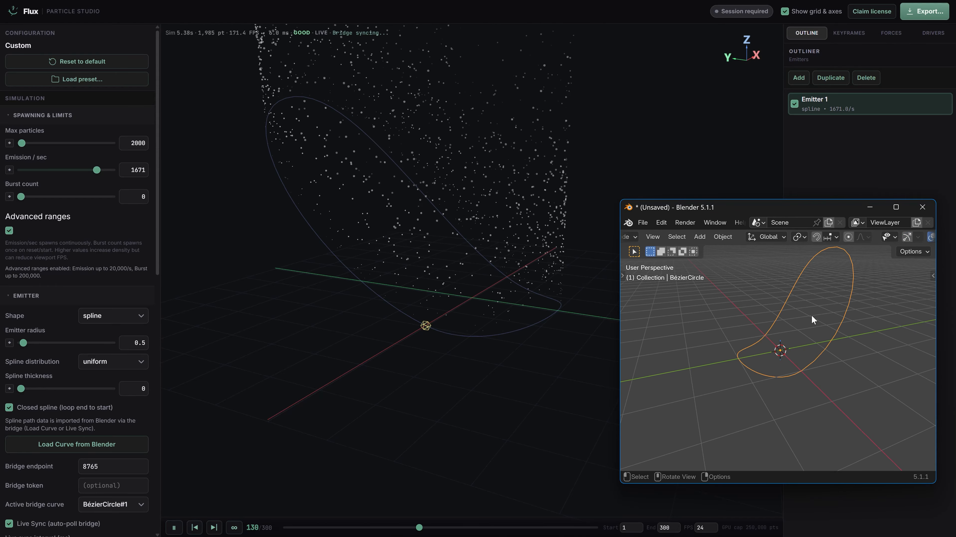
Delete all vertices of the Bézier circle in Edit Mode and add an Archemedian spiral to the curve object
{"action": "key", "text": "Tab"}
{"action": "key", "text": "x"}
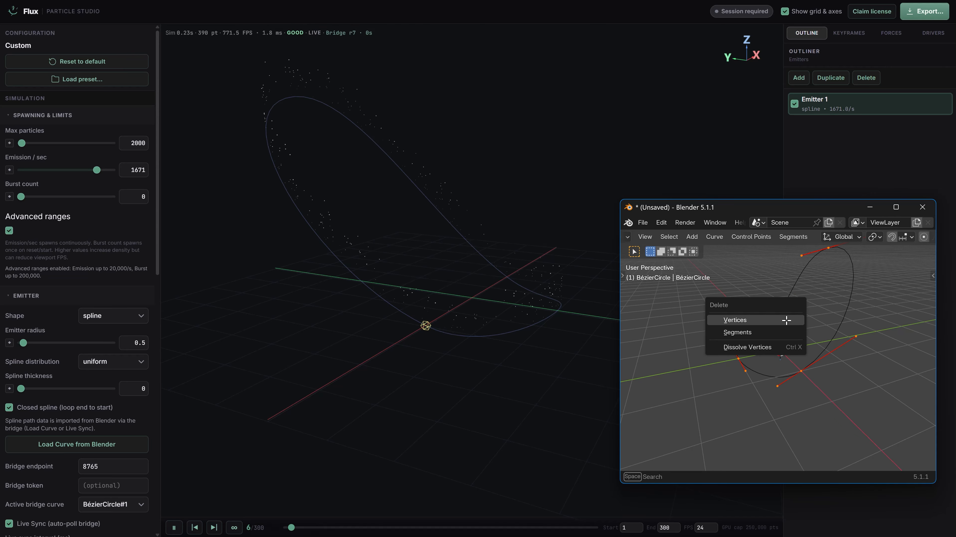
{"action": "left_click", "coordinate": [786, 319]}
{"action": "key", "text": "shift+a"}
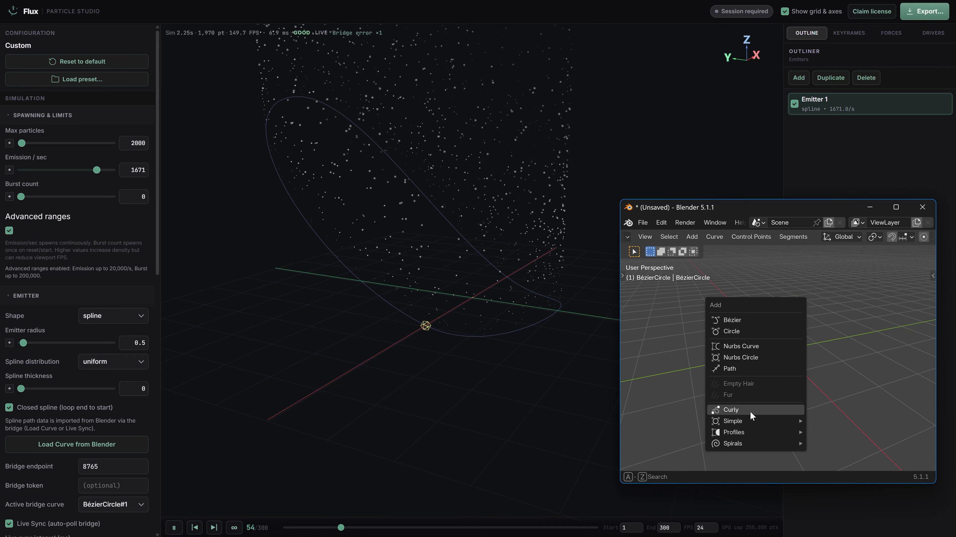
{"action": "mouse_move", "coordinate": [754, 441]}
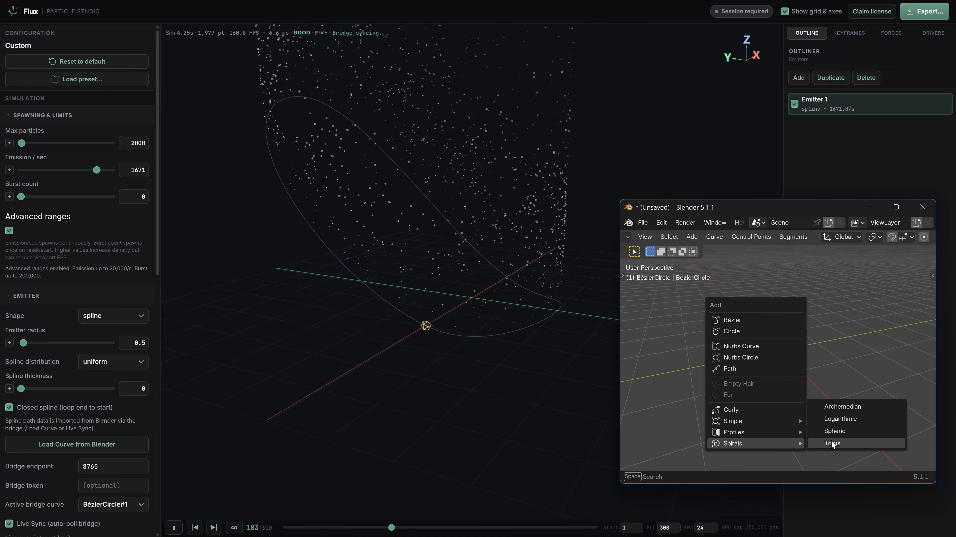
{"action": "left_click", "coordinate": [833, 405]}
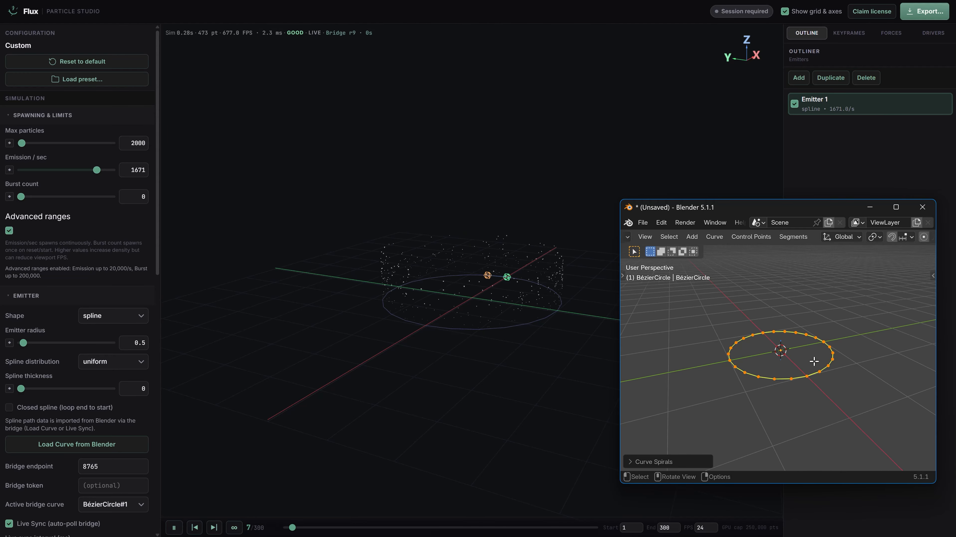
Set the spiral to 3 turns with a height of 0.84
{"action": "left_click", "coordinate": [674, 461]}
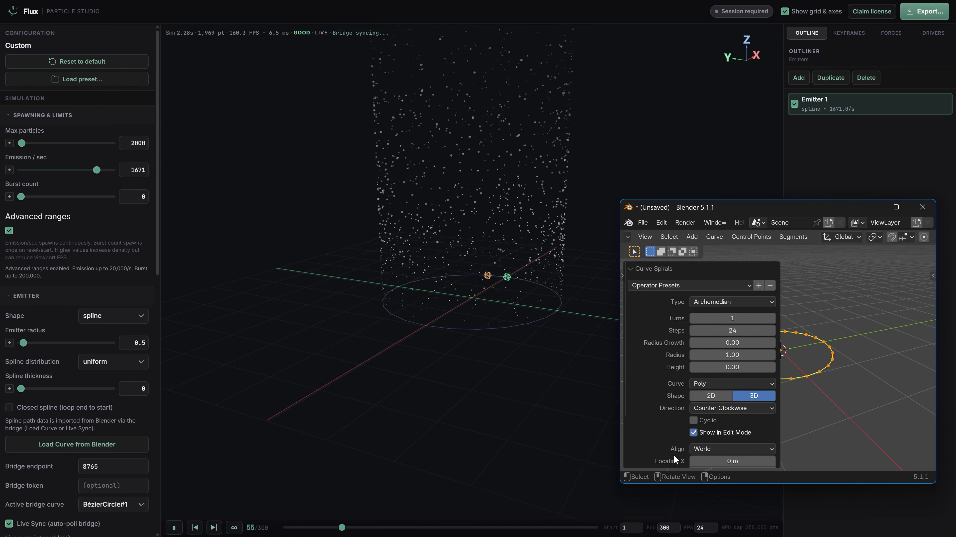
{"action": "left_click", "coordinate": [771, 318]}
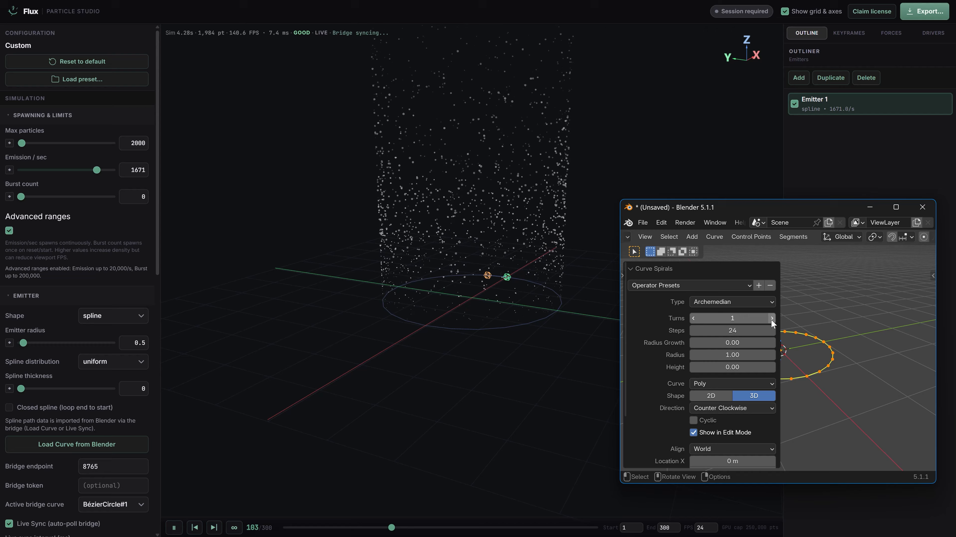
{"action": "left_click", "coordinate": [771, 318]}
{"action": "left_click", "coordinate": [771, 367]}
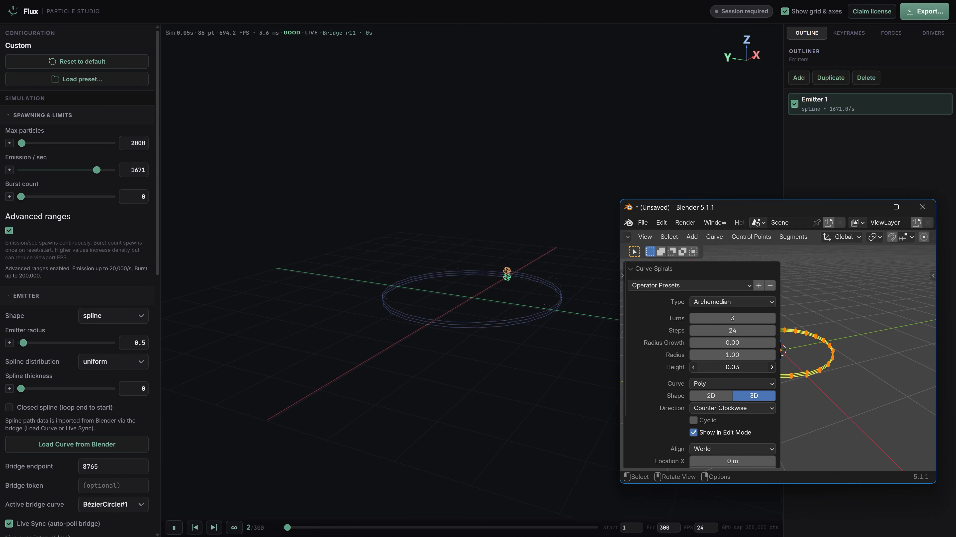
{"action": "left_click_drag", "start_coordinate": [738, 367], "coordinate": [764, 367]}
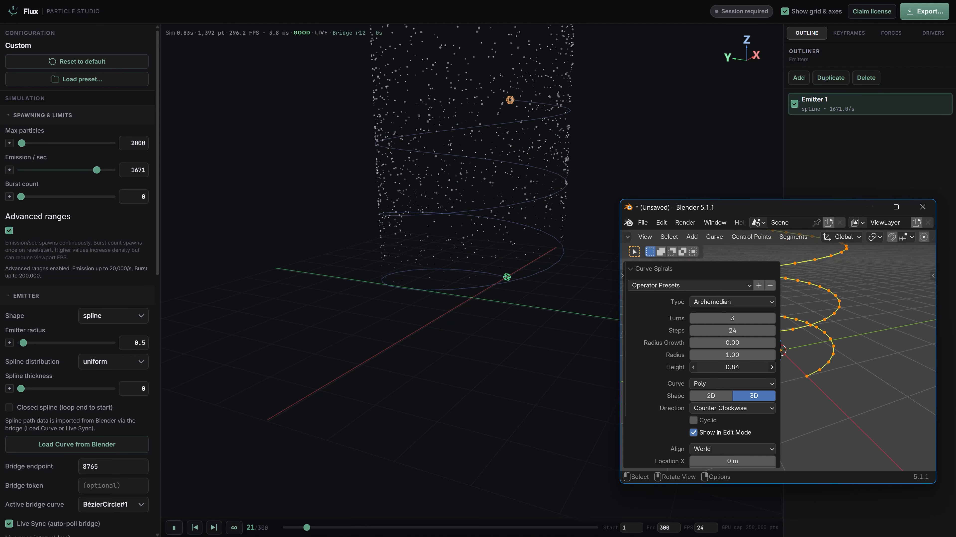
{"action": "scroll", "coordinate": [75, 423], "scroll_direction": "down", "scroll_amount": 6}
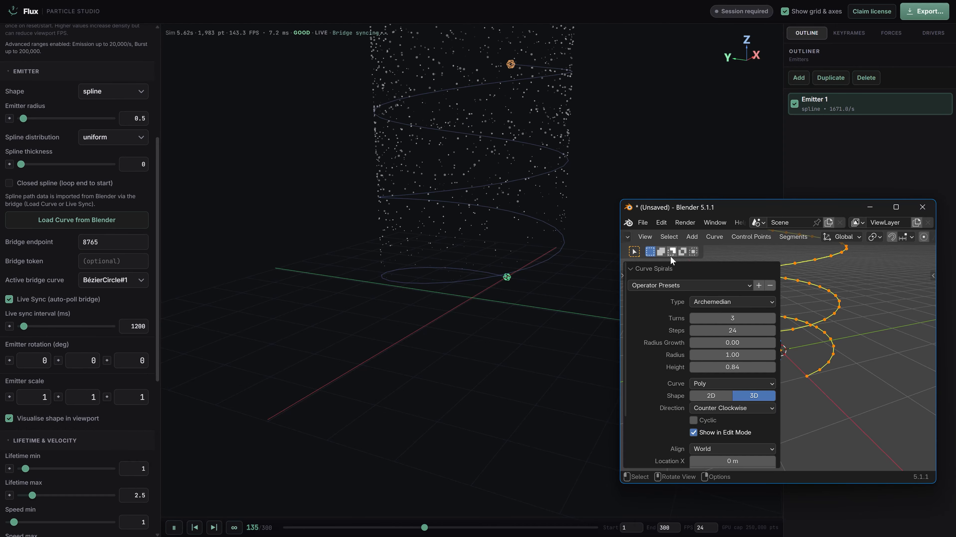
{"action": "left_click", "coordinate": [666, 269]}
Turn on Along normal for Emitter 1's initial velocity and view the particles leaving the spiral
{"action": "scroll", "coordinate": [27, 441], "scroll_direction": "down", "scroll_amount": 6}
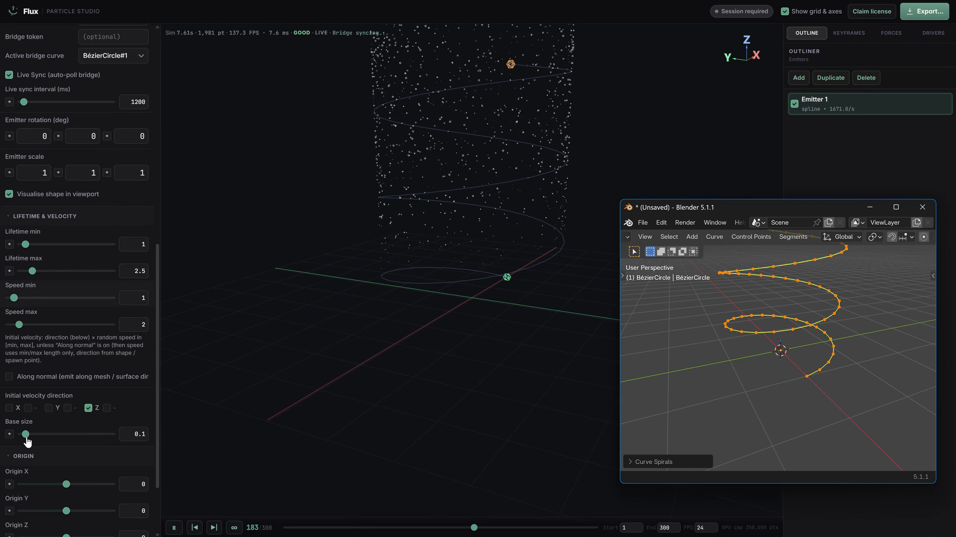
{"action": "left_click", "coordinate": [19, 379]}
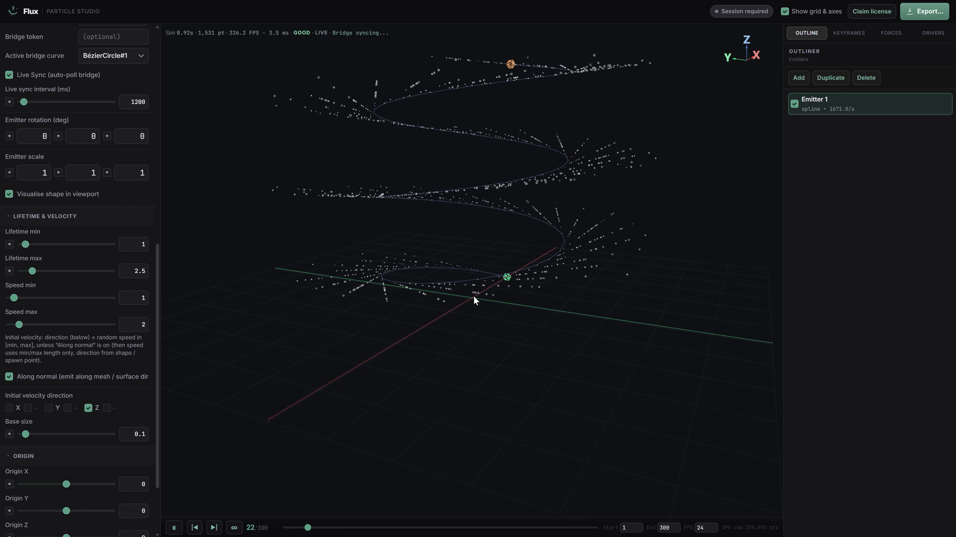
{"action": "scroll", "coordinate": [476, 293], "scroll_direction": "down", "scroll_amount": 2}
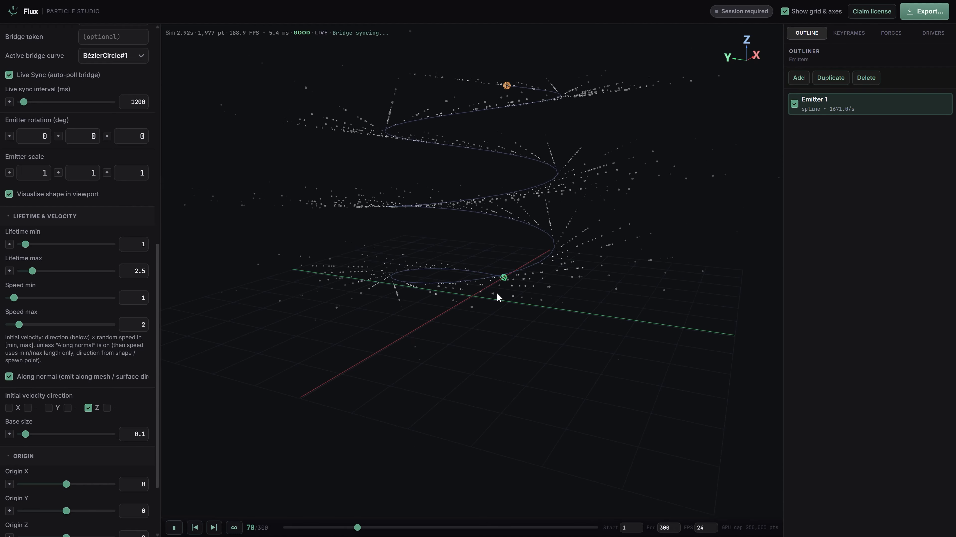
{"action": "left_click_drag", "start_coordinate": [454, 316], "coordinate": [501, 328]}
Check which Blender curves are available as the active bridge curve, keeping the current selection
{"action": "scroll", "coordinate": [112, 166], "scroll_direction": "up", "scroll_amount": 3}
{"action": "left_click", "coordinate": [114, 165]}
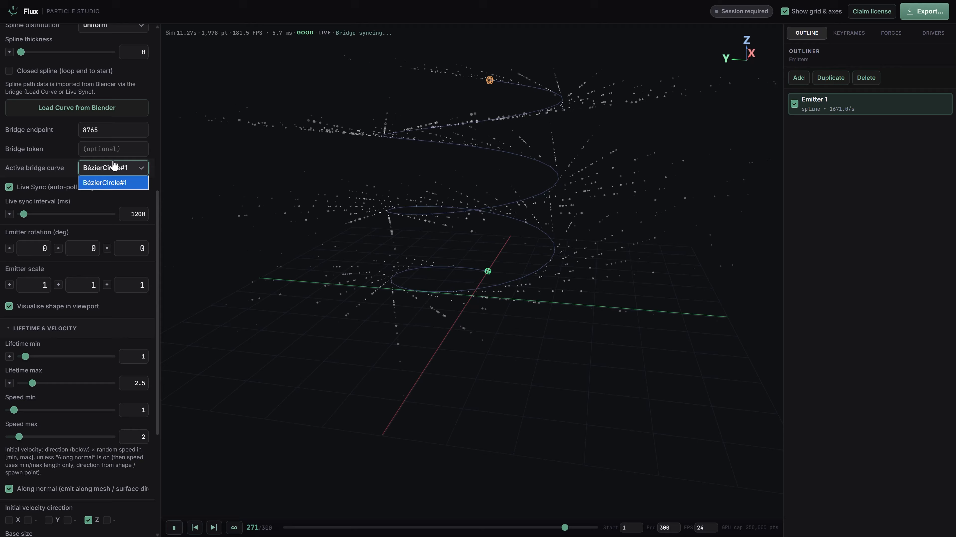
{"action": "key", "text": "Escape"}
Set the end stop of the Over lifetime color driver to red, #FF0000
{"action": "left_click", "coordinate": [932, 33]}
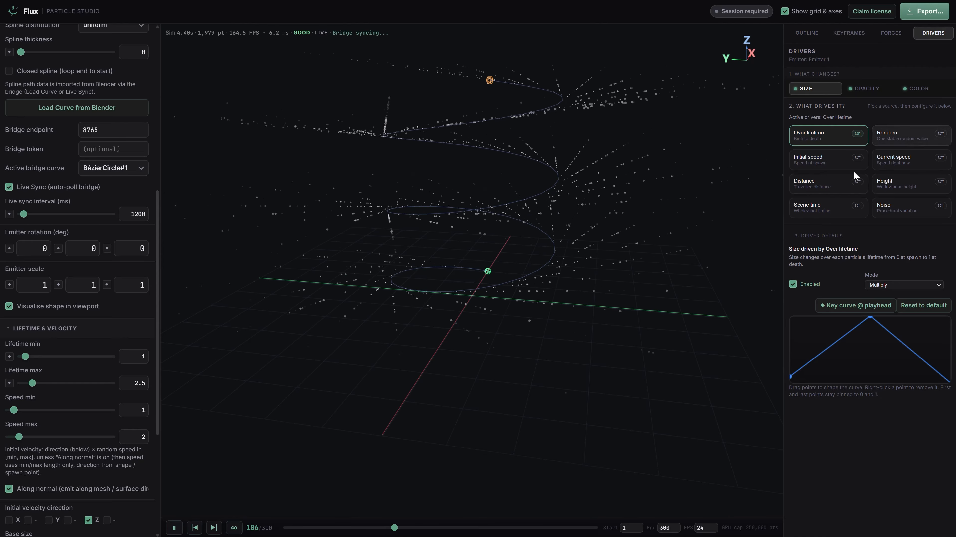
{"action": "left_click", "coordinate": [928, 89]}
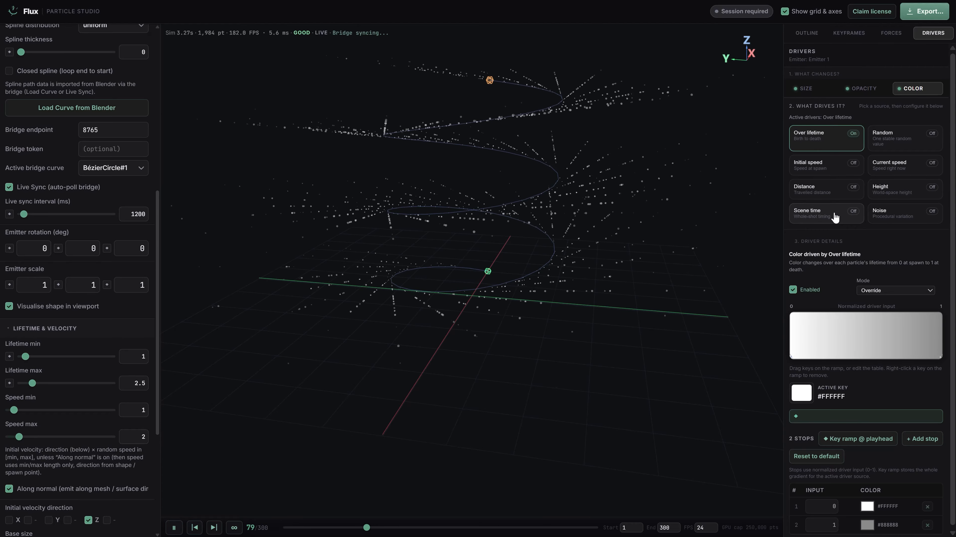
{"action": "left_click", "coordinate": [865, 525]}
{"action": "left_click", "coordinate": [833, 399]}
{"action": "left_click", "coordinate": [886, 383]}
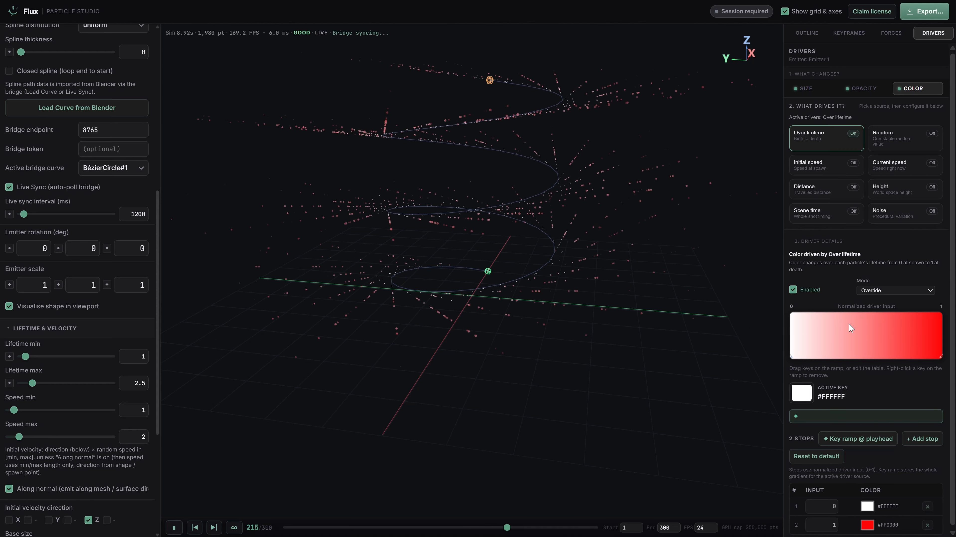
Add a stop at about 0.137 on the Over lifetime color ramp and set its color to red, #FF0000
{"action": "left_click", "coordinate": [841, 351]}
{"action": "left_click_drag", "start_coordinate": [841, 353], "coordinate": [811, 354]}
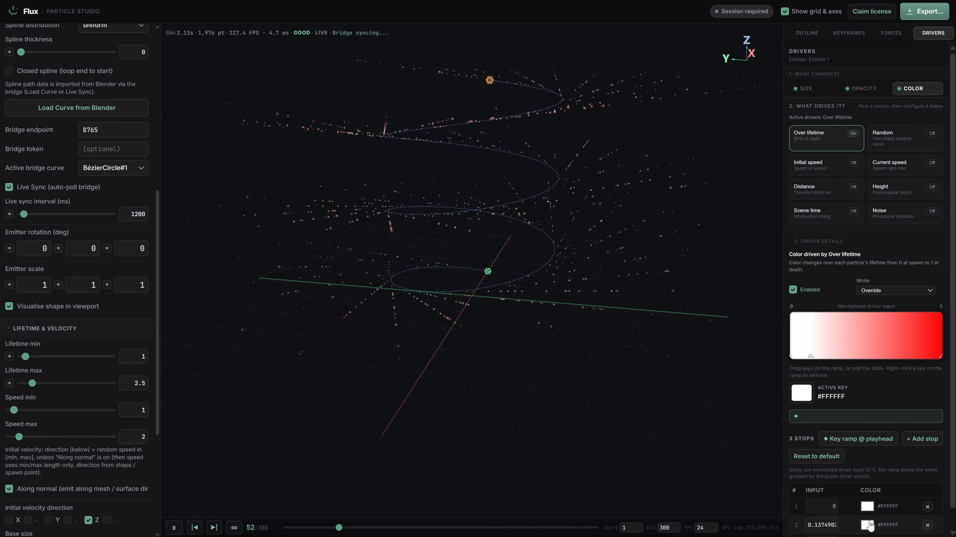
{"action": "left_click", "coordinate": [866, 523]}
{"action": "left_click_drag", "start_coordinate": [854, 396], "coordinate": [892, 388]}
{"action": "left_click", "coordinate": [894, 392]}
Turn off the emitter's shape visualisation in the viewport and set Lifetime max to 1.22
{"action": "left_click", "coordinate": [29, 313]}
{"action": "left_click_drag", "start_coordinate": [418, 277], "coordinate": [470, 281]}
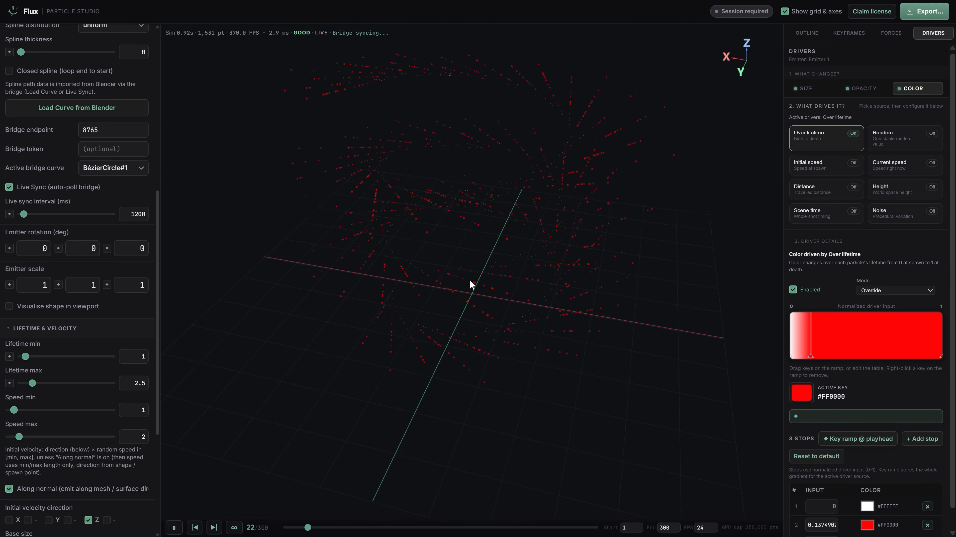
{"action": "scroll", "coordinate": [78, 173], "scroll_direction": "up", "scroll_amount": 8}
{"action": "scroll", "coordinate": [57, 367], "scroll_direction": "down", "scroll_amount": 12}
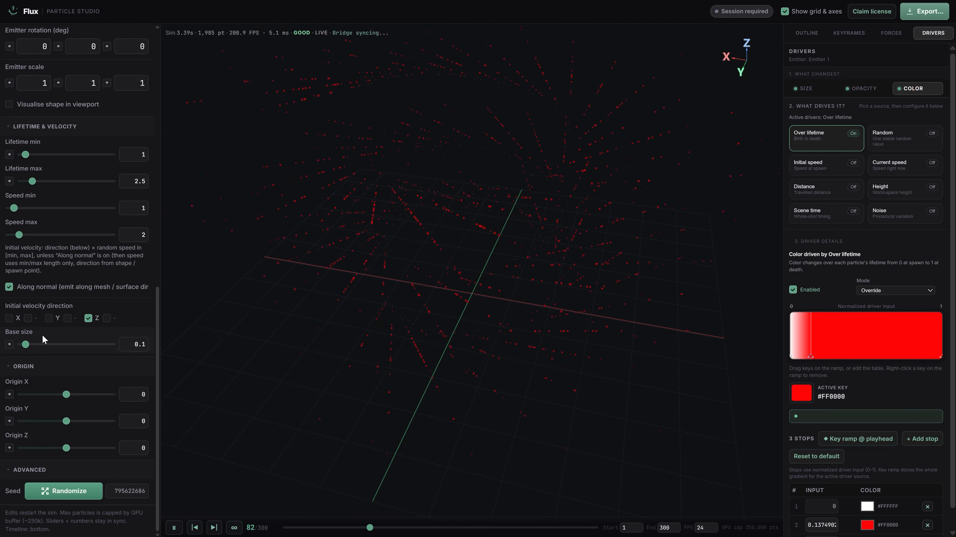
{"action": "scroll", "coordinate": [45, 329], "scroll_direction": "up", "scroll_amount": 3}
Move the middle red stop of the Over lifetime color ramp to about 0.326
{"action": "left_click_drag", "start_coordinate": [235, 301], "coordinate": [712, 308]}
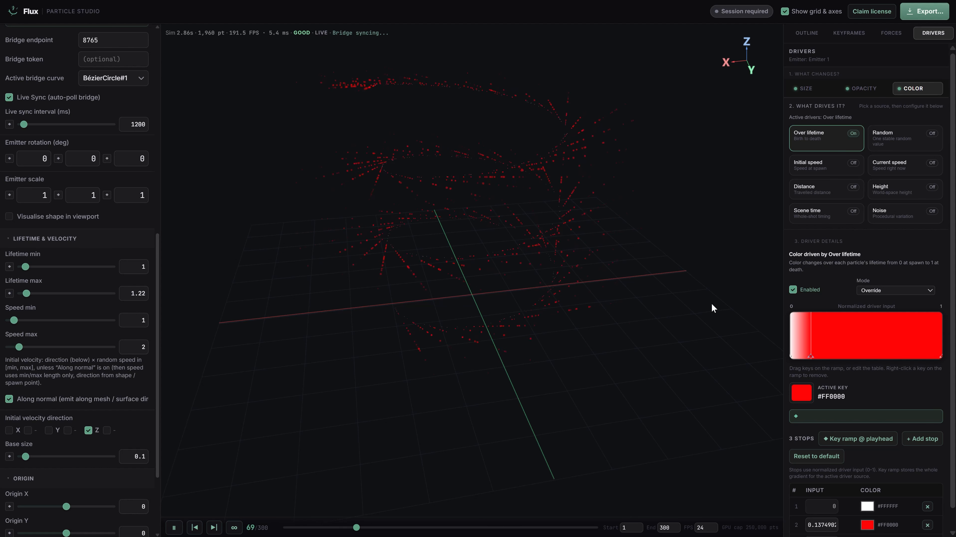
{"action": "left_click_drag", "start_coordinate": [517, 304], "coordinate": [536, 318]}
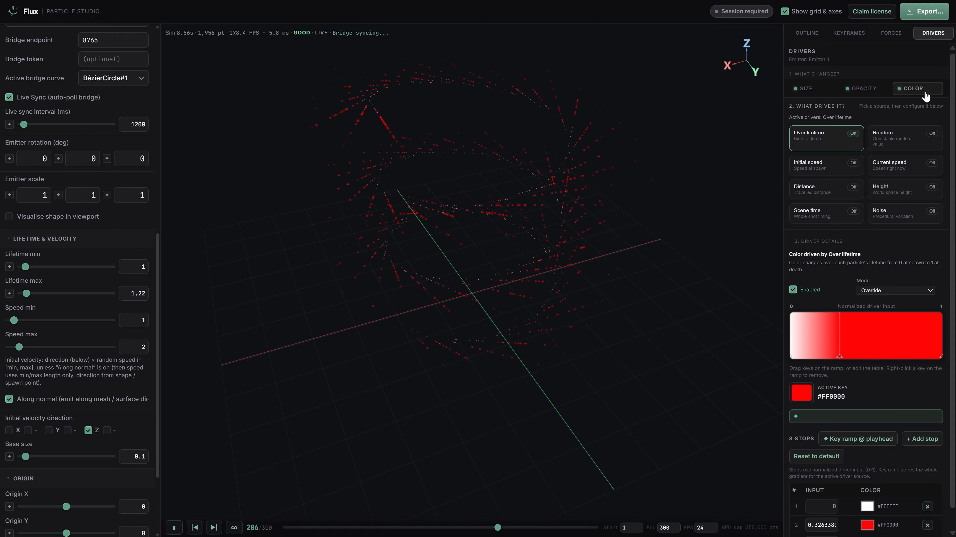
Add a Curl wind force and view its effect on the particles from another angle
{"action": "left_click", "coordinate": [891, 33]}
{"action": "left_click", "coordinate": [819, 505]}
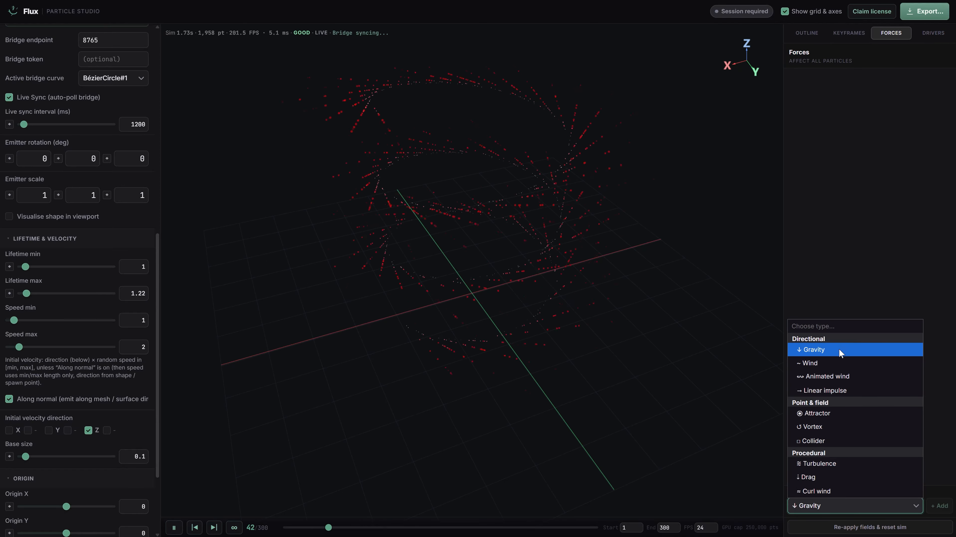
{"action": "left_click", "coordinate": [828, 492]}
{"action": "left_click", "coordinate": [932, 505]}
{"action": "left_click_drag", "start_coordinate": [588, 330], "coordinate": [505, 326]}
Set the end stop of the Over lifetime color driver to turquoise, #00FFE1
{"action": "left_click", "coordinate": [935, 33]}
{"action": "scroll", "coordinate": [917, 356], "scroll_direction": "down", "scroll_amount": 2}
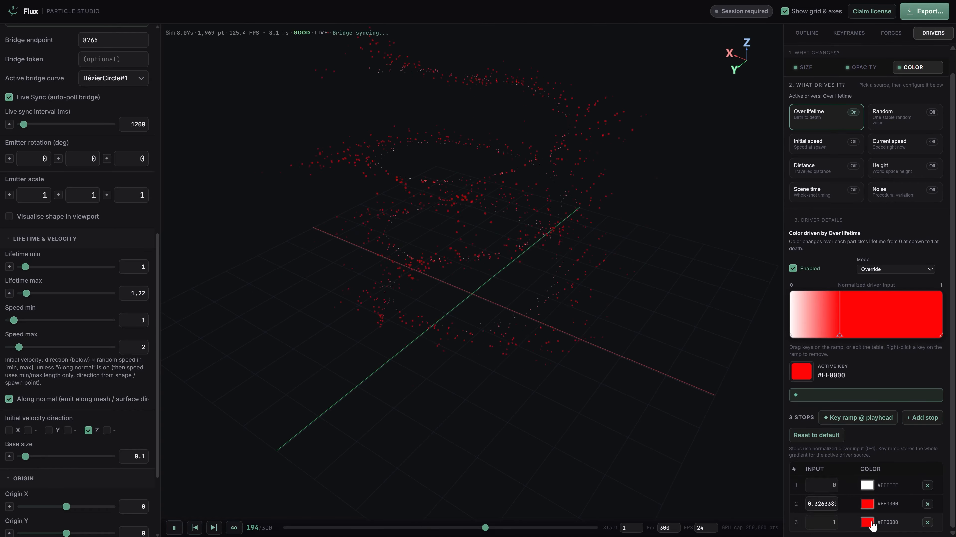
{"action": "left_click", "coordinate": [869, 523]}
{"action": "left_click", "coordinate": [830, 465]}
{"action": "left_click", "coordinate": [921, 362]}
{"action": "left_click_drag", "start_coordinate": [549, 288], "coordinate": [639, 279]}
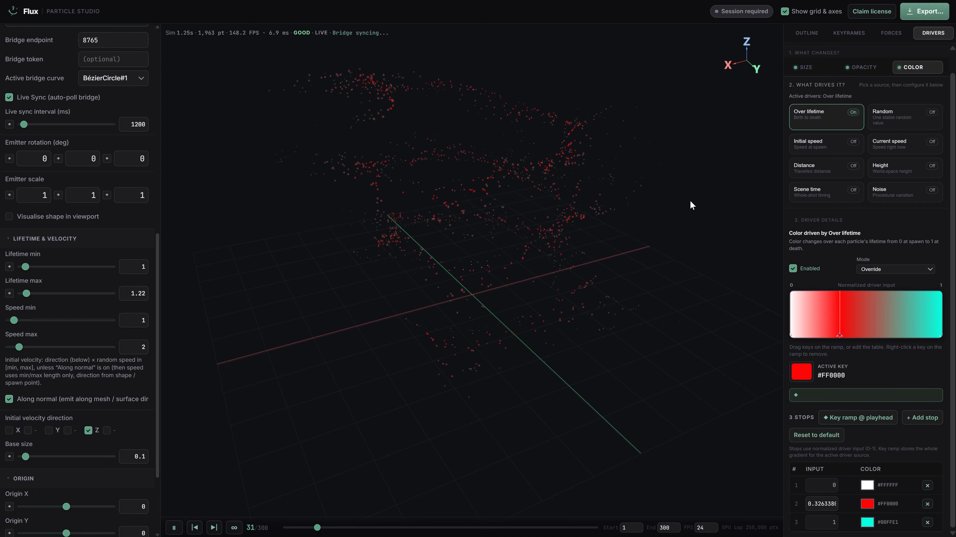
Switch to Blender, stretch the spiral curve along the global Z axis, and return to Flux
{"action": "left_click_drag", "start_coordinate": [690, 201], "coordinate": [504, 476]}
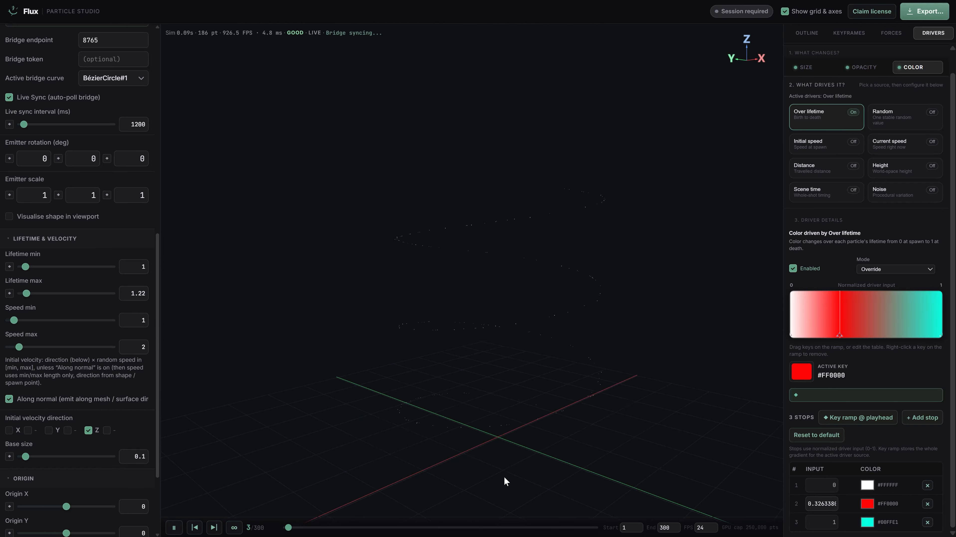
{"action": "key", "text": "alt+Tab"}
{"action": "key", "text": "s"}
{"action": "key", "text": "z"}
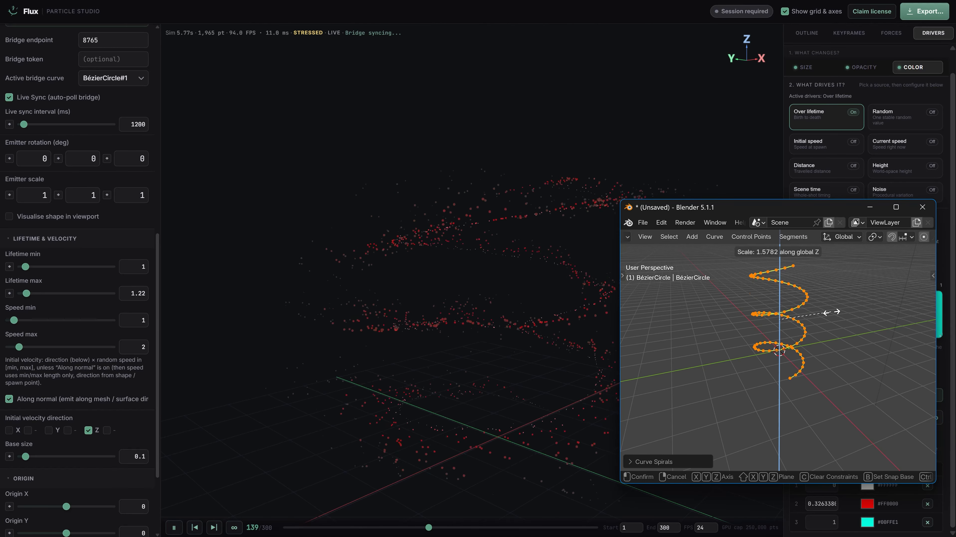
{"action": "left_click", "coordinate": [902, 315]}
{"action": "left_click", "coordinate": [533, 313]}
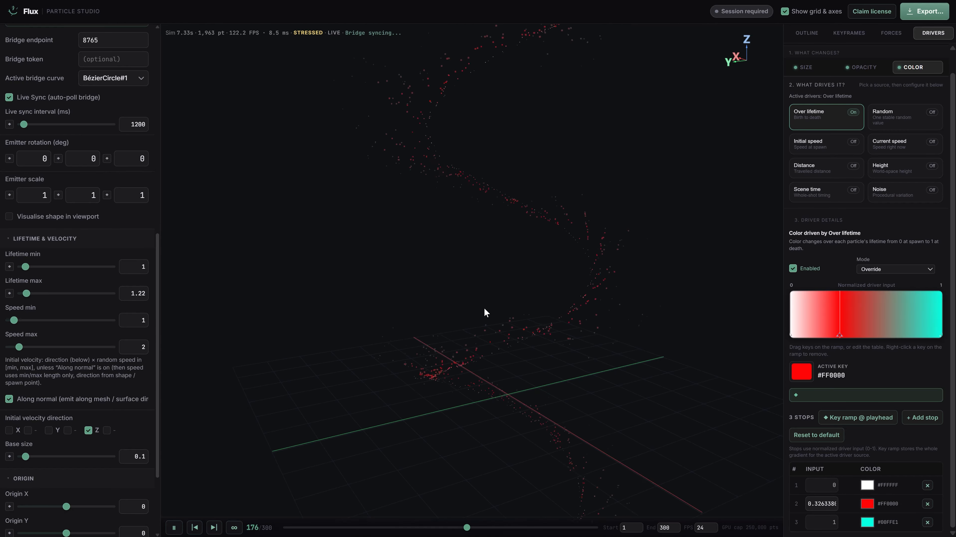
Set Emission / sec to 8900 and Lifetime max to 2.48 for the spline emitter
{"action": "scroll", "coordinate": [122, 168], "scroll_direction": "up", "scroll_amount": 10}
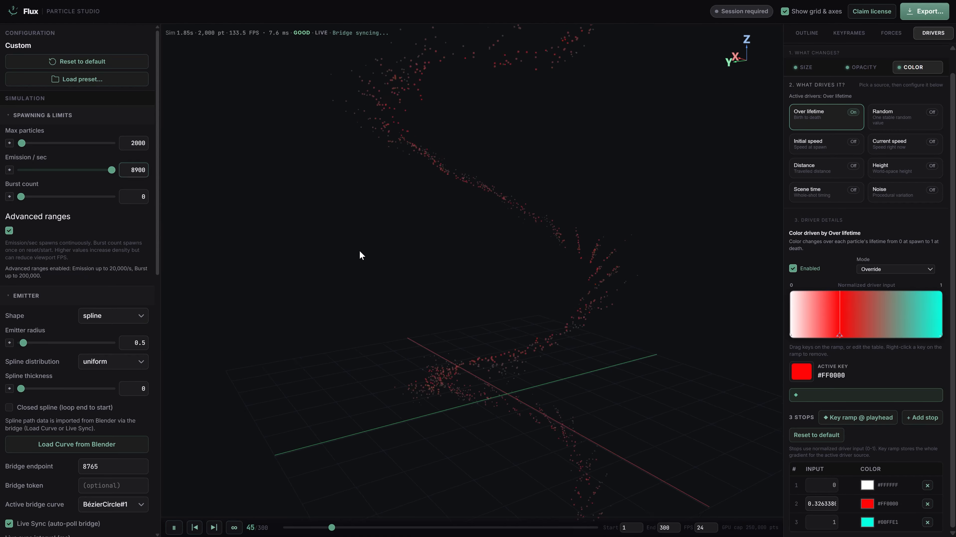
{"action": "scroll", "coordinate": [74, 386], "scroll_direction": "down", "scroll_amount": 10}
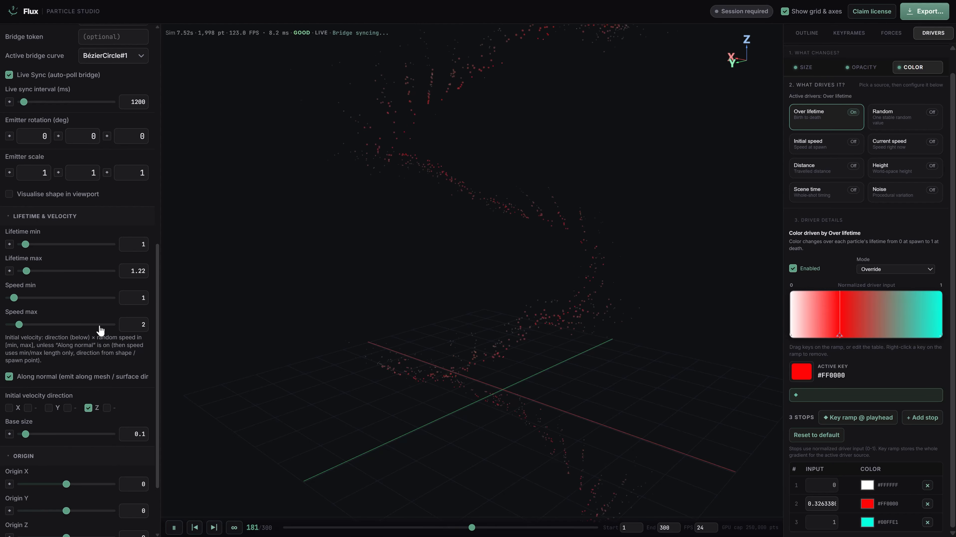
{"action": "scroll", "coordinate": [37, 452], "scroll_direction": "up", "scroll_amount": 5}
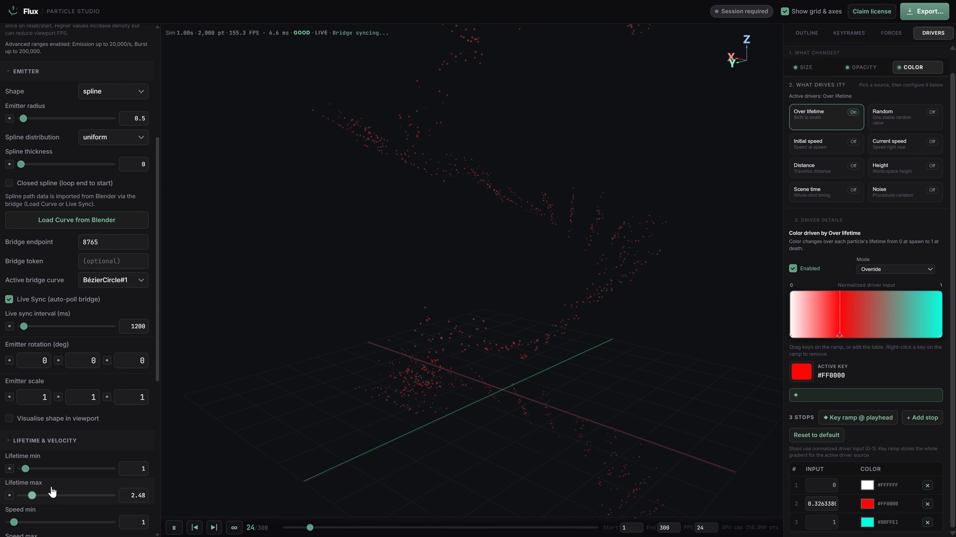
{"action": "left_click_drag", "start_coordinate": [317, 376], "coordinate": [324, 332]}
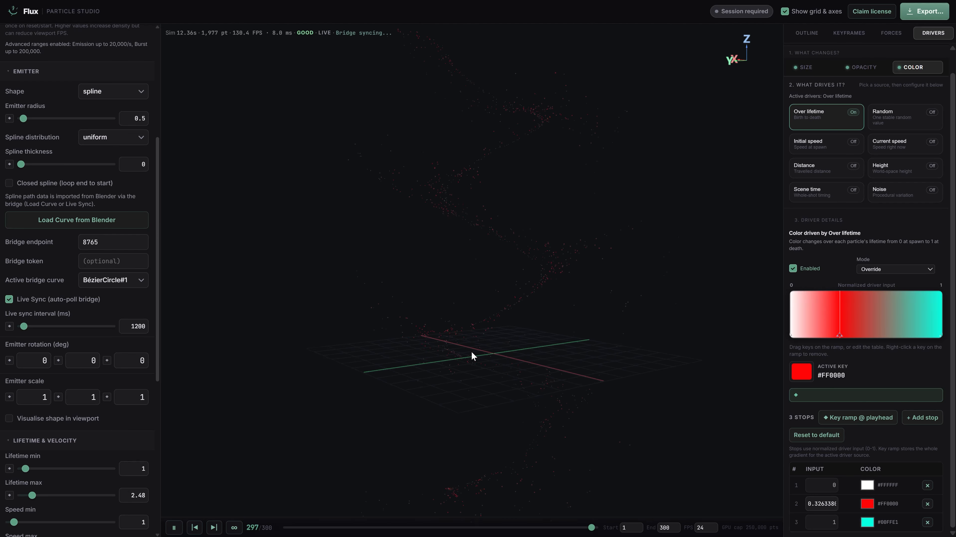
Move the red stop of the Over lifetime color ramp to about 0.26 and add another stop at about 0.59
{"action": "scroll", "coordinate": [472, 352], "scroll_direction": "up", "scroll_amount": 4}
{"action": "mouse_move", "coordinate": [839, 330]}
{"action": "left_mouse_down"}
{"action": "mouse_move", "coordinate": [810, 324]}
{"action": "mouse_move", "coordinate": [907, 333]}
{"action": "mouse_move", "coordinate": [829, 317]}
{"action": "left_mouse_up"}
{"action": "left_click", "coordinate": [880, 326]}
Set the color of the stop at about 0.59 to amber, #FFBB00, and view the particles
{"action": "left_click", "coordinate": [865, 522]}
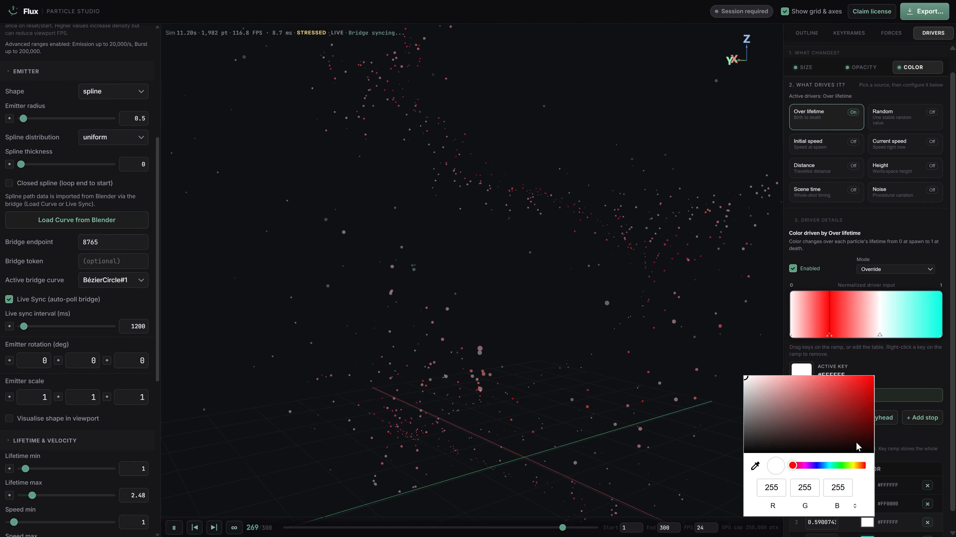
{"action": "left_click", "coordinate": [807, 466]}
{"action": "left_click_drag", "start_coordinate": [846, 417], "coordinate": [891, 373]}
{"action": "left_click", "coordinate": [891, 376]}
{"action": "left_click", "coordinate": [871, 524]}
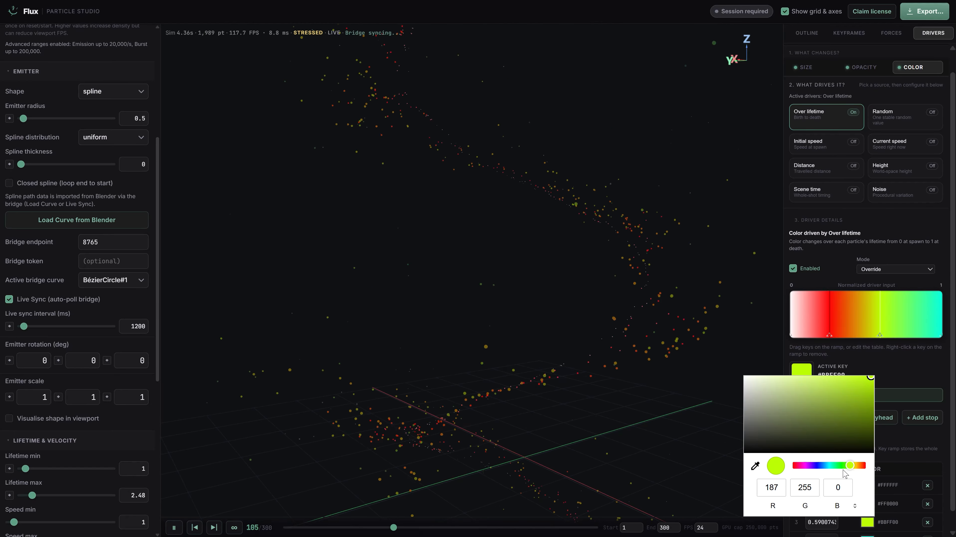
{"action": "left_click", "coordinate": [856, 466]}
{"action": "left_click", "coordinate": [570, 378]}
{"action": "left_click_drag", "start_coordinate": [588, 246], "coordinate": [632, 252]}
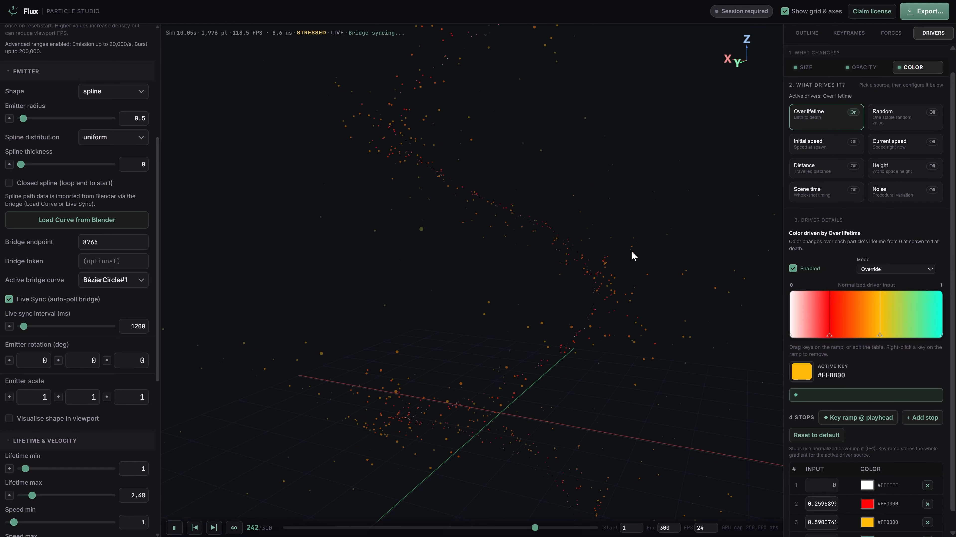
Turn off the Over lifetime color driver and turn on the Height color driver
{"action": "left_click", "coordinate": [887, 173]}
{"action": "left_click", "coordinate": [819, 120]}
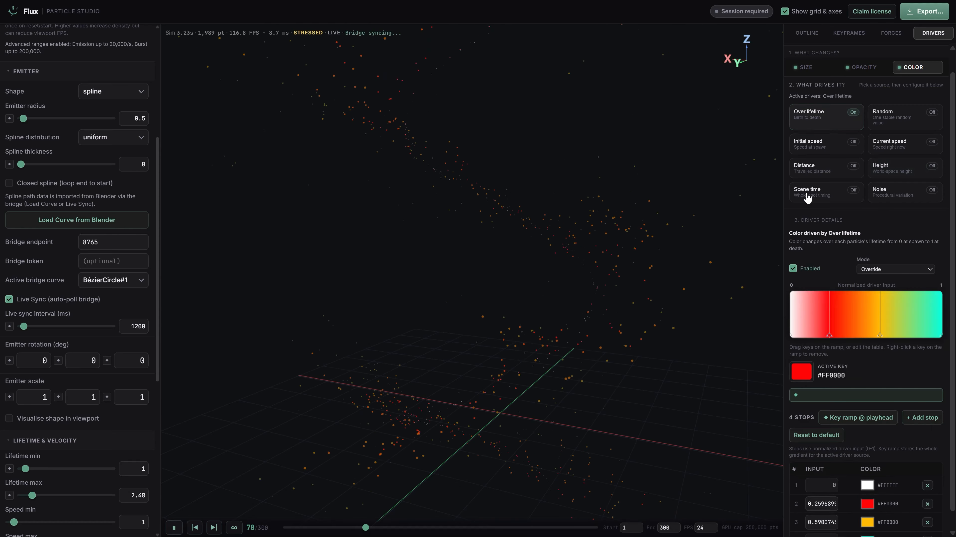
{"action": "left_click", "coordinate": [888, 172]}
{"action": "left_click", "coordinate": [792, 269]}
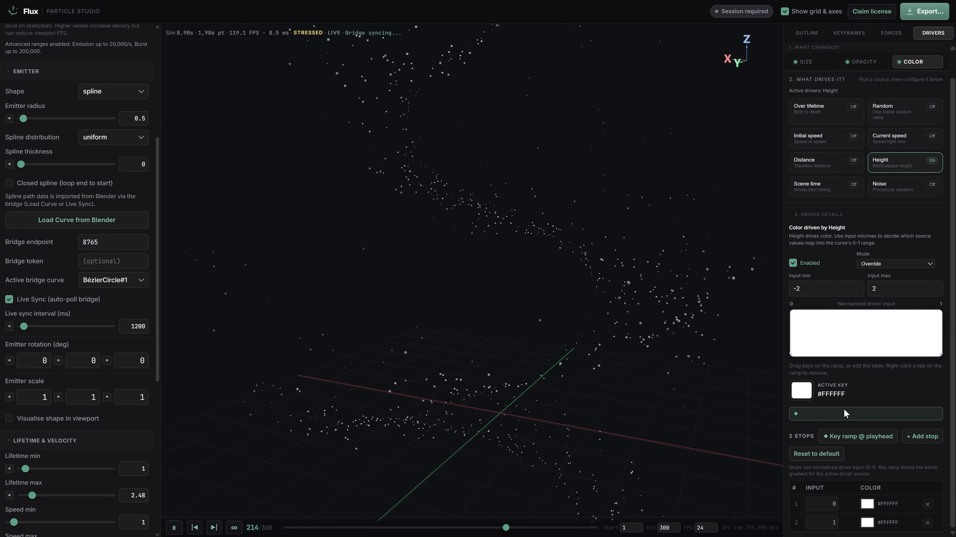
Set the end stop of the Height color driver to red, #FF0000, and view the whole spiral
{"action": "left_click", "coordinate": [869, 522]}
{"action": "left_click_drag", "start_coordinate": [864, 389], "coordinate": [890, 372]}
{"action": "left_click", "coordinate": [890, 372]}
{"action": "scroll", "coordinate": [586, 295], "scroll_direction": "down", "scroll_amount": 5}
{"action": "left_click_drag", "start_coordinate": [587, 294], "coordinate": [554, 334]}
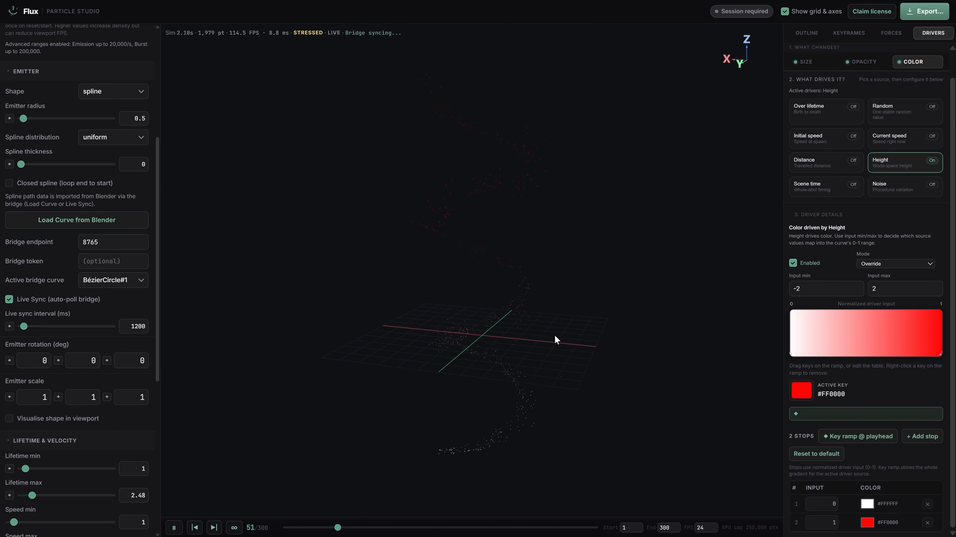
Add a blue middle stop, #0400FF, to the Height color ramp and move it to about 0.8
{"action": "left_click_drag", "start_coordinate": [842, 352], "coordinate": [861, 347]}
{"action": "scroll", "coordinate": [846, 432], "scroll_direction": "down", "scroll_amount": 1}
{"action": "left_click", "coordinate": [865, 507]}
{"action": "left_click", "coordinate": [839, 446]}
{"action": "left_click", "coordinate": [863, 503]}
{"action": "left_click", "coordinate": [816, 446]}
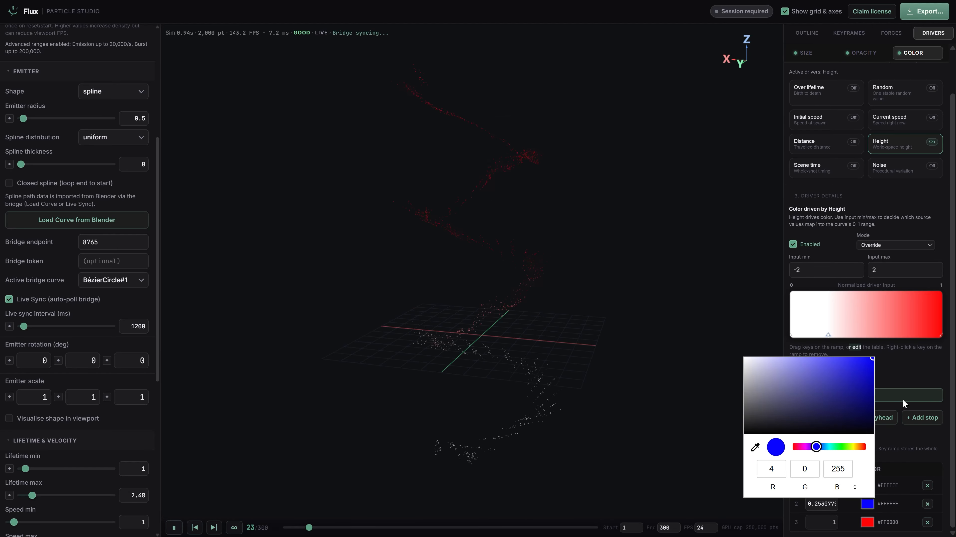
{"action": "left_click", "coordinate": [562, 393]}
{"action": "left_click_drag", "start_coordinate": [828, 333], "coordinate": [907, 332]}
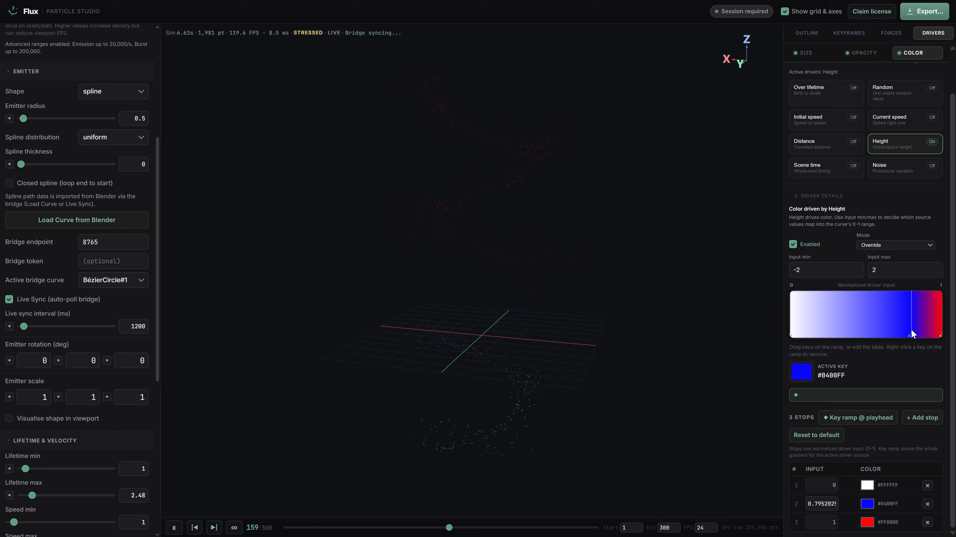
Set the start stop of the Height color driver to magenta, #FA00F2
{"action": "left_click", "coordinate": [867, 521]}
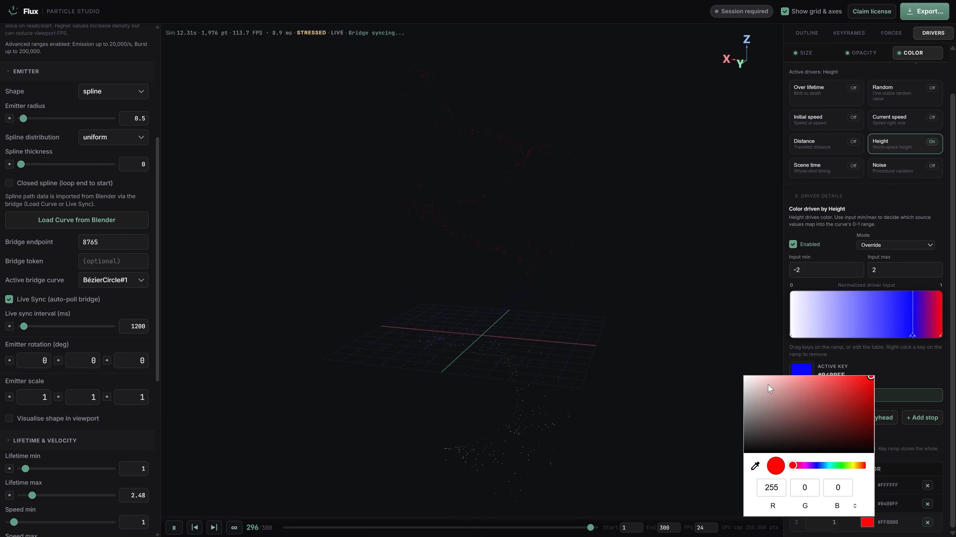
{"action": "left_click", "coordinate": [723, 395]}
{"action": "left_click", "coordinate": [866, 485]}
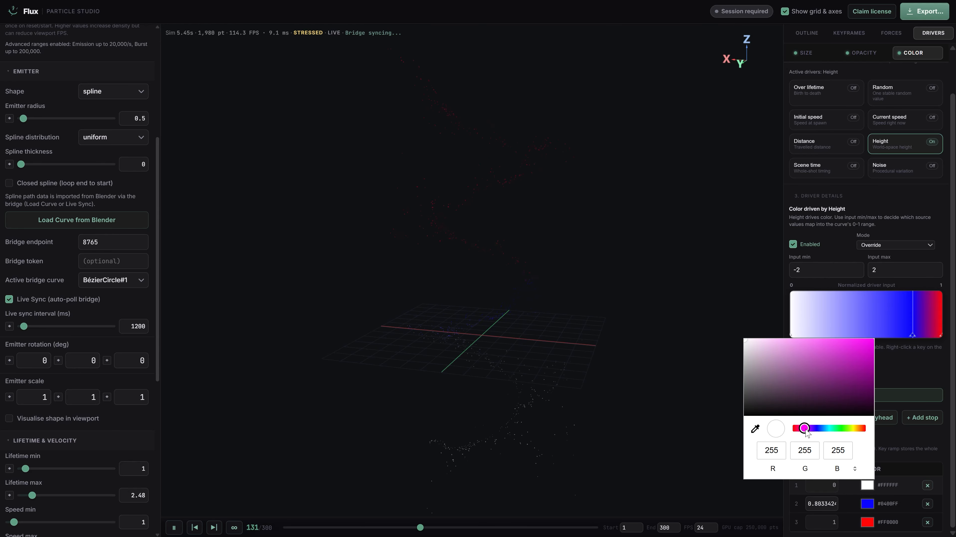
{"action": "left_click", "coordinate": [873, 340]}
{"action": "left_click", "coordinate": [888, 351]}
Set the Height driver's input range to a minimum of 0 and a maximum of 4, and inspect the coloring
{"action": "scroll", "coordinate": [894, 316], "scroll_direction": "up", "scroll_amount": 2}
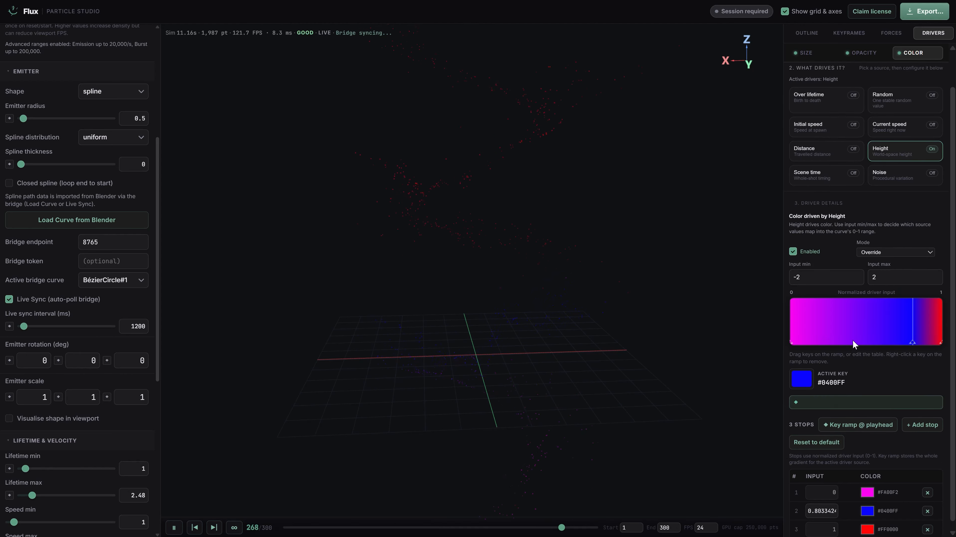
{"action": "left_click", "coordinate": [894, 316]}
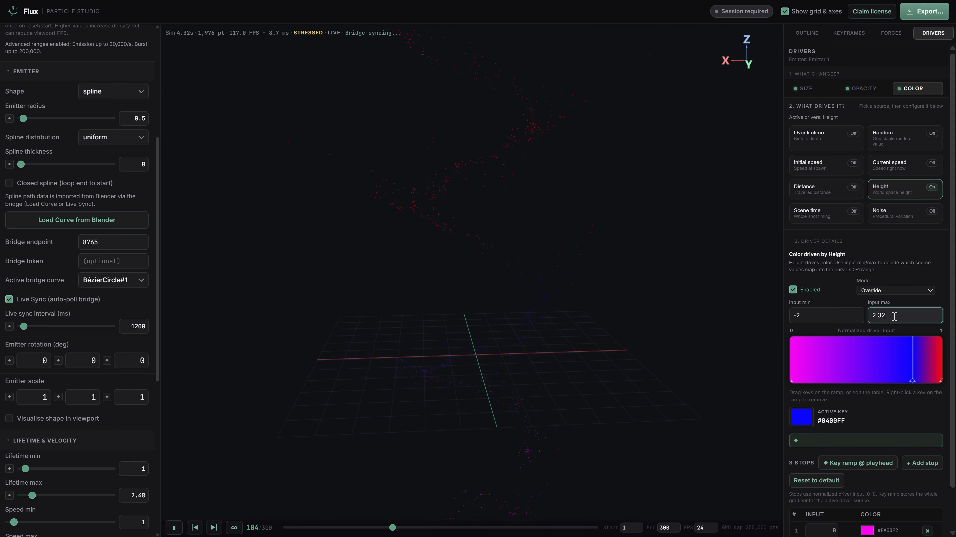
{"action": "left_click", "coordinate": [806, 316]}
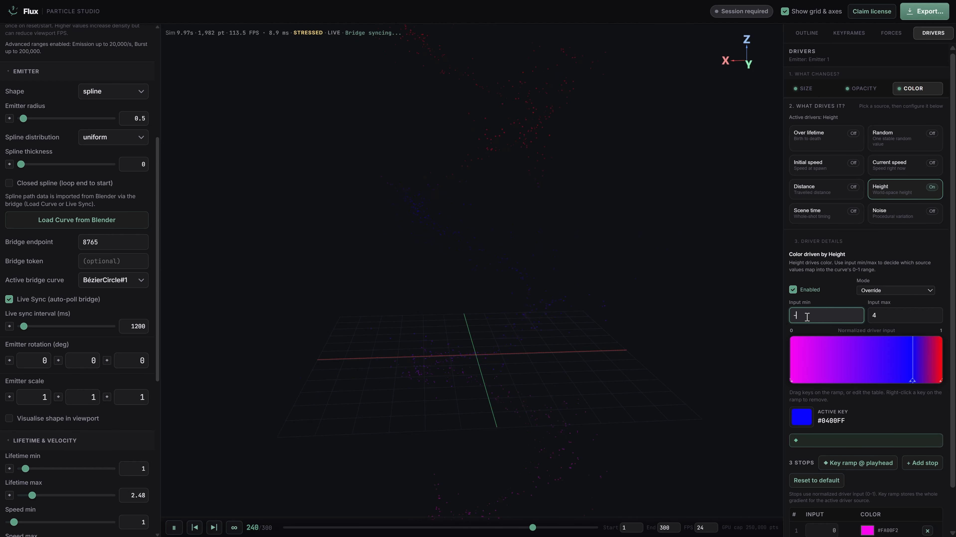
{"action": "left_click_drag", "start_coordinate": [514, 306], "coordinate": [529, 210]}
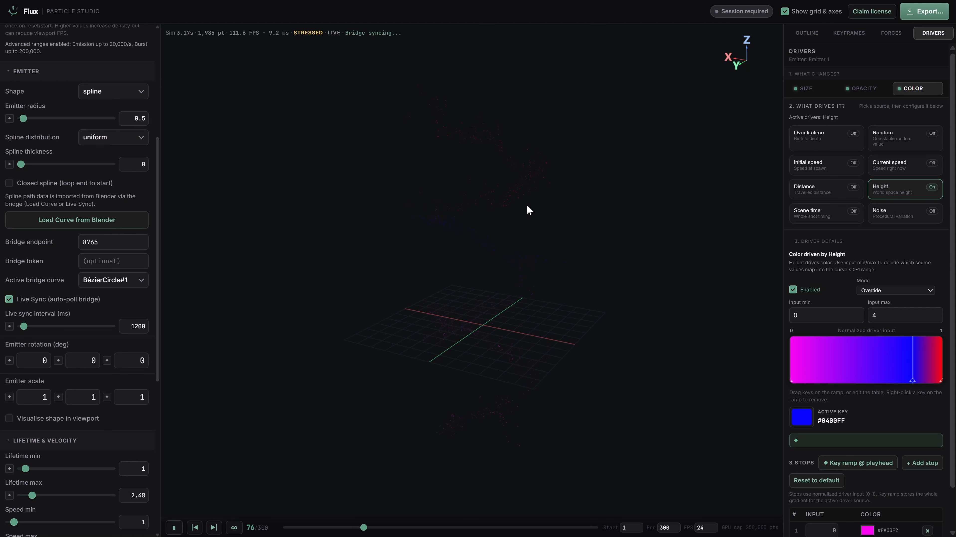
{"action": "scroll", "coordinate": [860, 313], "scroll_direction": "down", "scroll_amount": 1}
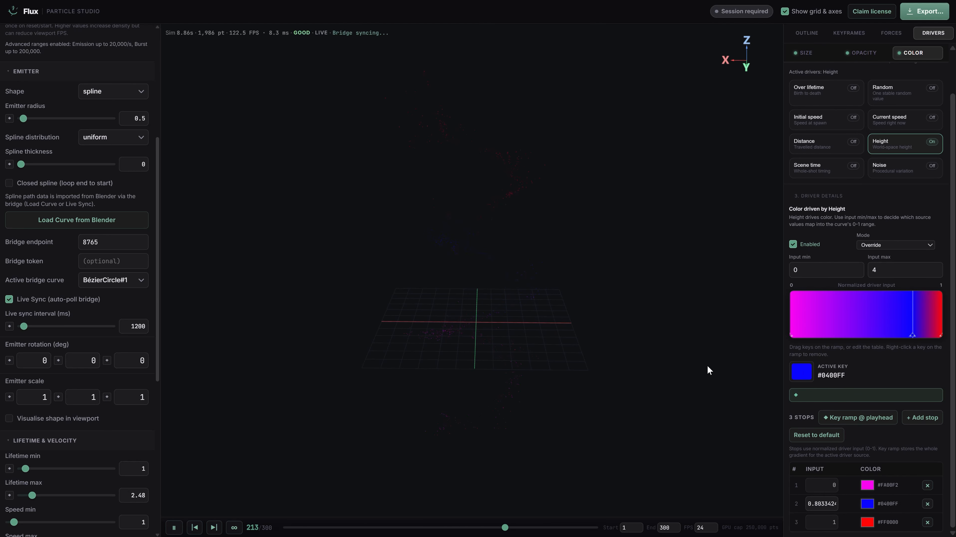
{"action": "scroll", "coordinate": [134, 363], "scroll_direction": "up", "scroll_amount": 6}
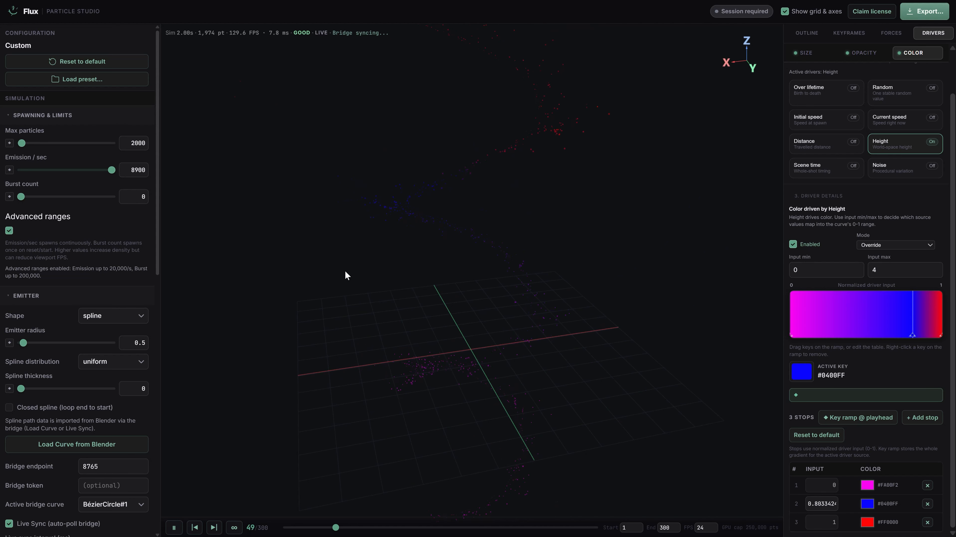
{"action": "left_click_drag", "start_coordinate": [310, 202], "coordinate": [313, 237]}
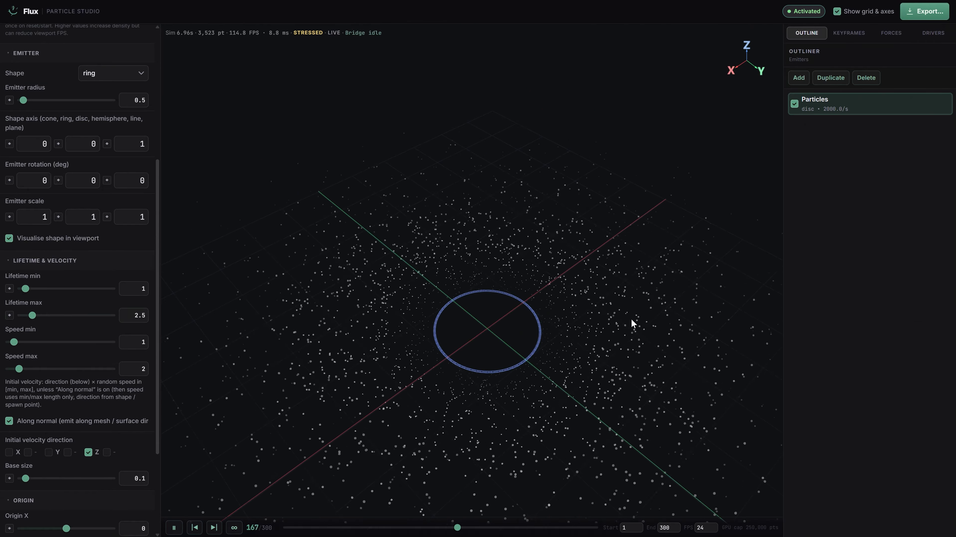
Add a Vortex force to the ring emitter scene and view the particles from another angle
{"action": "left_click_drag", "start_coordinate": [631, 318], "coordinate": [642, 303]}
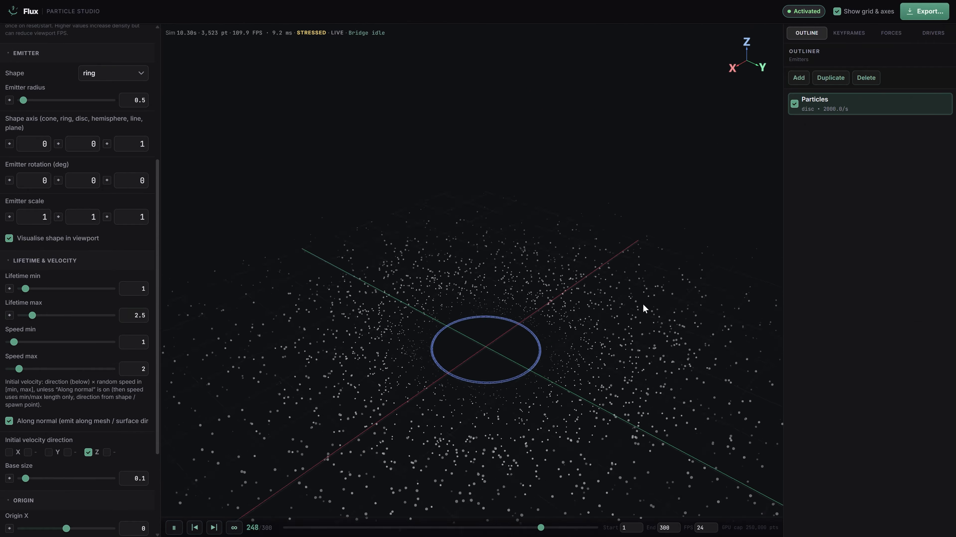
{"action": "left_click", "coordinate": [891, 32]}
{"action": "left_click", "coordinate": [846, 506]}
{"action": "left_click", "coordinate": [827, 418]}
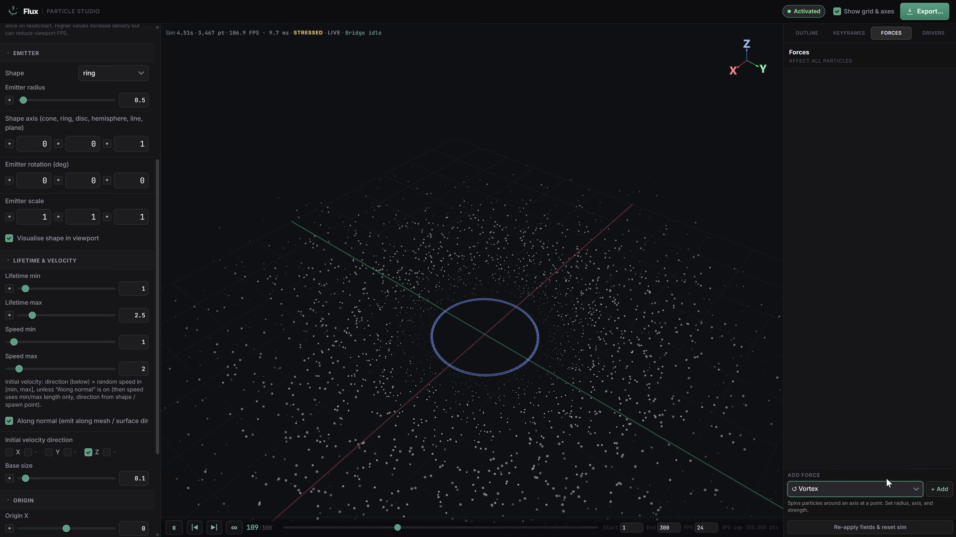
{"action": "left_click", "coordinate": [939, 488]}
{"action": "left_click_drag", "start_coordinate": [602, 361], "coordinate": [538, 331]}
Set the Vortex force's strength to 12.5 and its radius to 4.2
{"action": "left_click", "coordinate": [790, 77]}
{"action": "left_click", "coordinate": [925, 141]}
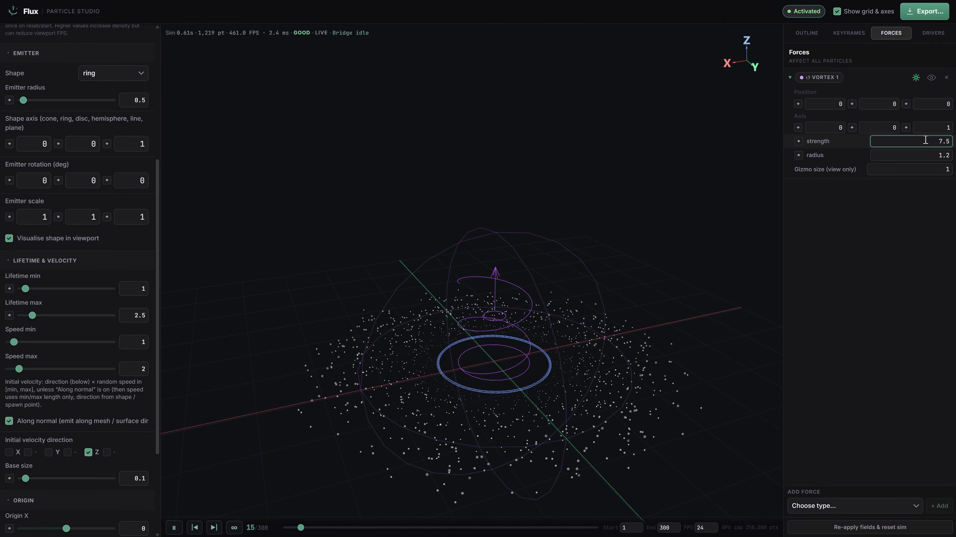
{"action": "left_click_drag", "start_coordinate": [702, 302], "coordinate": [681, 329]}
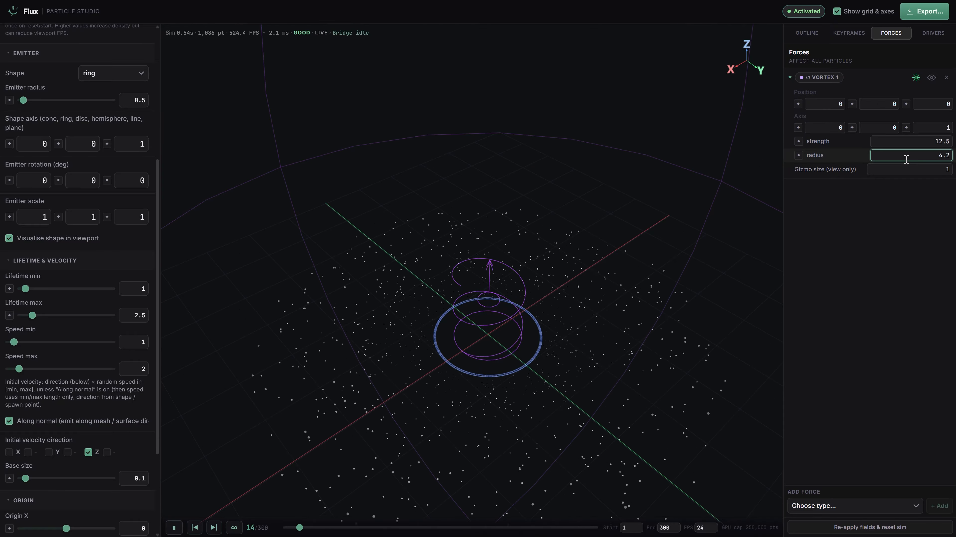
Add a Curl Wind force to the ring emitter scene and set its strength to 0.1
{"action": "left_click", "coordinate": [891, 496]}
{"action": "left_click", "coordinate": [846, 491]}
{"action": "left_click", "coordinate": [939, 493]}
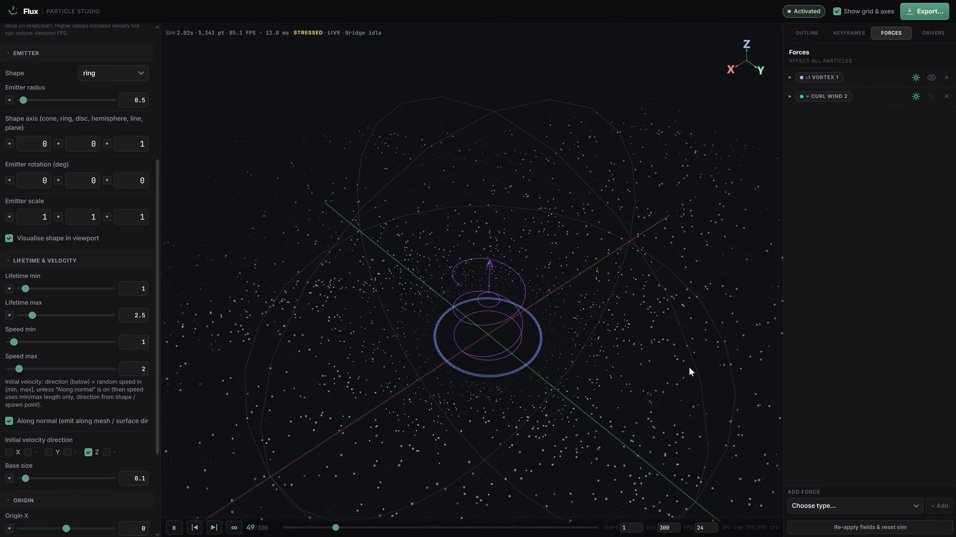
{"action": "left_click_drag", "start_coordinate": [689, 369], "coordinate": [603, 323]}
{"action": "left_click", "coordinate": [923, 99]}
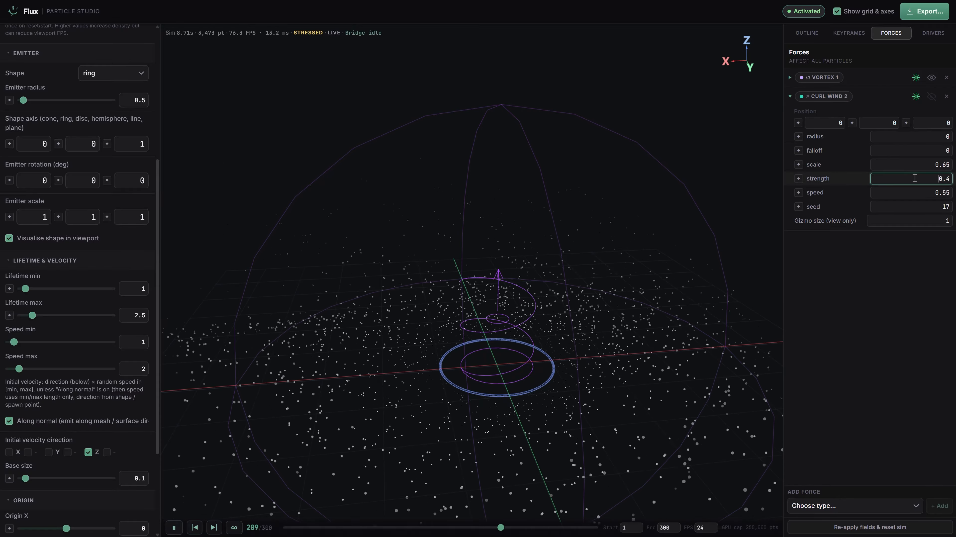
Choose Attractor as the next force type and hide the Vortex handle, keeping the Vortex force enabled
{"action": "left_click", "coordinate": [802, 508]}
{"action": "left_click", "coordinate": [846, 429]}
{"action": "left_click", "coordinate": [932, 77]}
{"action": "left_click", "coordinate": [916, 77]}
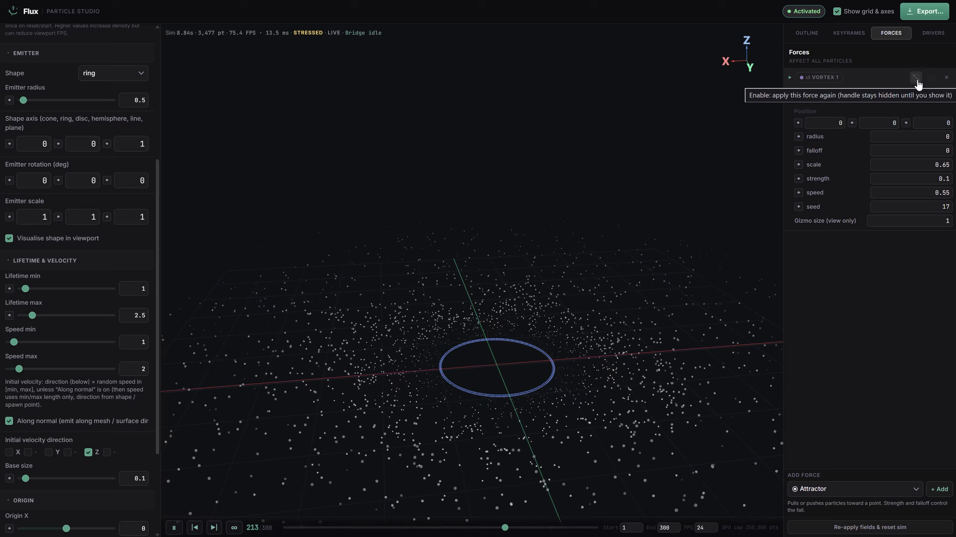
{"action": "left_click", "coordinate": [916, 77]}
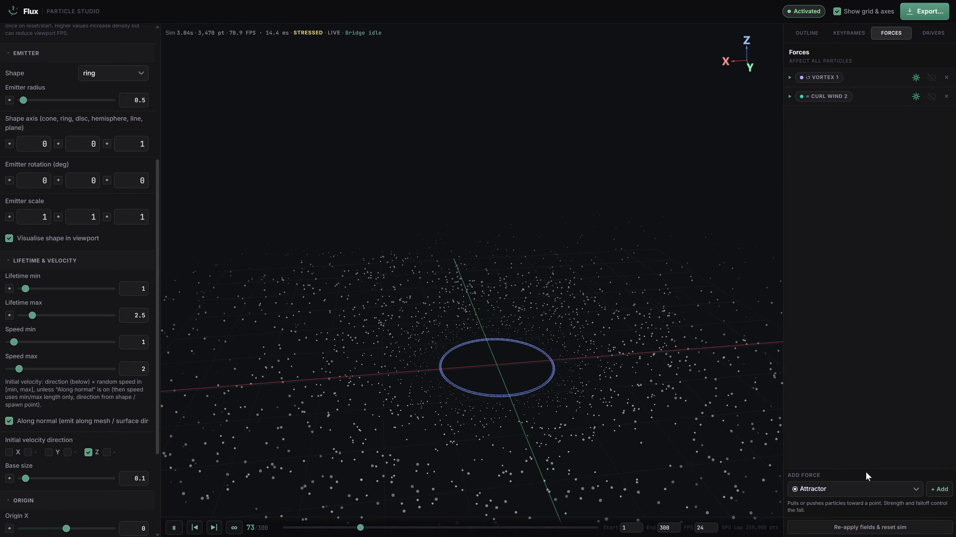
Add the Attractor force, set its strength to 11, and show its handle in the viewport
{"action": "left_click", "coordinate": [944, 488]}
{"action": "left_click", "coordinate": [898, 116]}
{"action": "left_click", "coordinate": [912, 155]}
{"action": "type", "text": "11"}
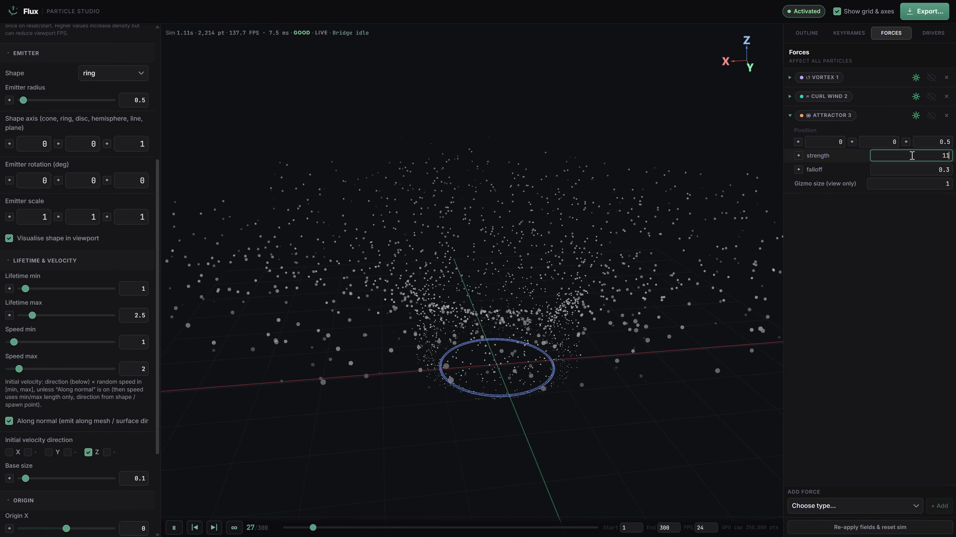
{"action": "left_click", "coordinate": [931, 115]}
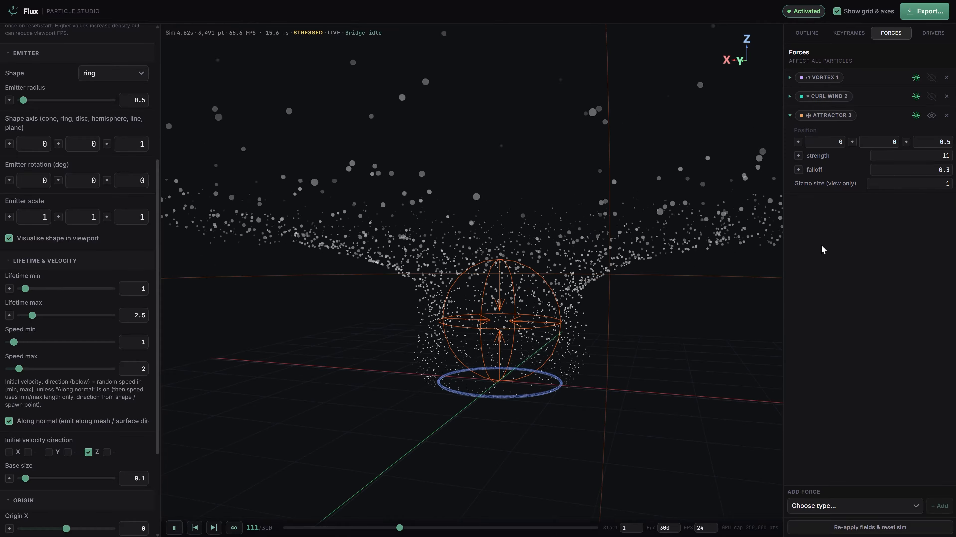
Set the Attractor's Z position to 0 and hide its handle in the viewport
{"action": "double_click", "coordinate": [921, 143]}
{"action": "type", "text": "0"}
{"action": "left_click_drag", "start_coordinate": [625, 272], "coordinate": [627, 333]}
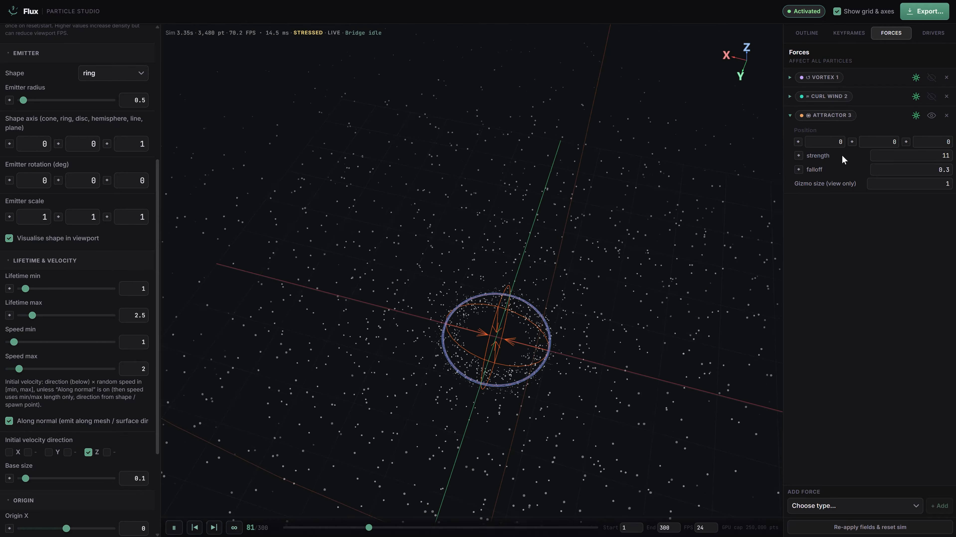
{"action": "left_click", "coordinate": [931, 115]}
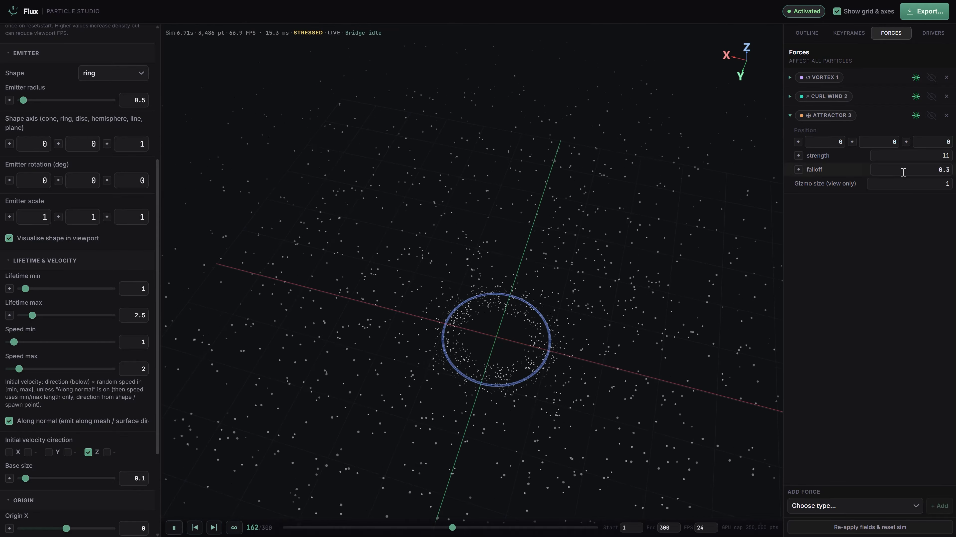
Set the Attractor's falloff to 1.3 and view the particles from another side of the ring
{"action": "double_click", "coordinate": [903, 172]}
{"action": "type", "text": "2.3"}
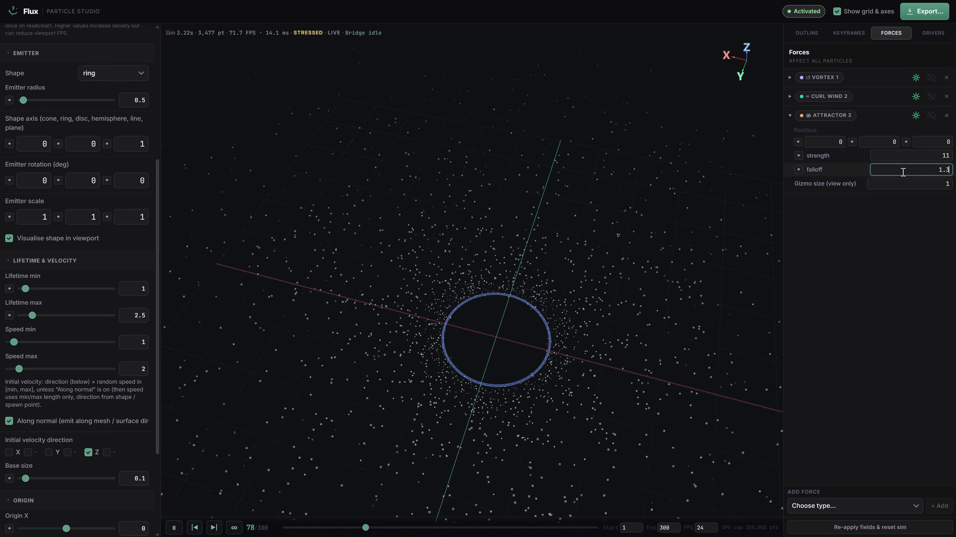
{"action": "left_click_drag", "start_coordinate": [597, 312], "coordinate": [335, 263]}
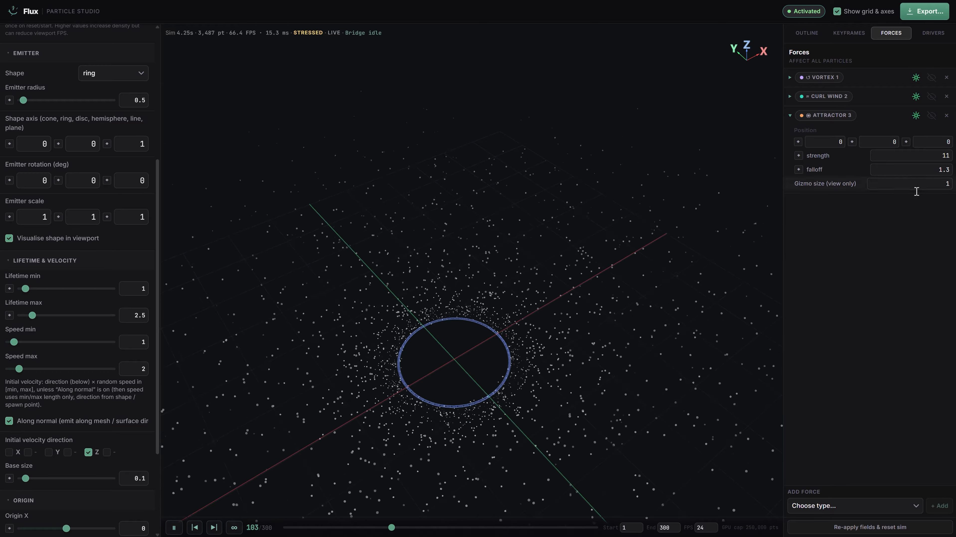
Add a Collider force and show its plane handle at the ring emitter
{"action": "left_click", "coordinate": [854, 505]}
{"action": "left_click", "coordinate": [831, 442]}
{"action": "left_click", "coordinate": [946, 493]}
{"action": "left_click", "coordinate": [931, 135]}
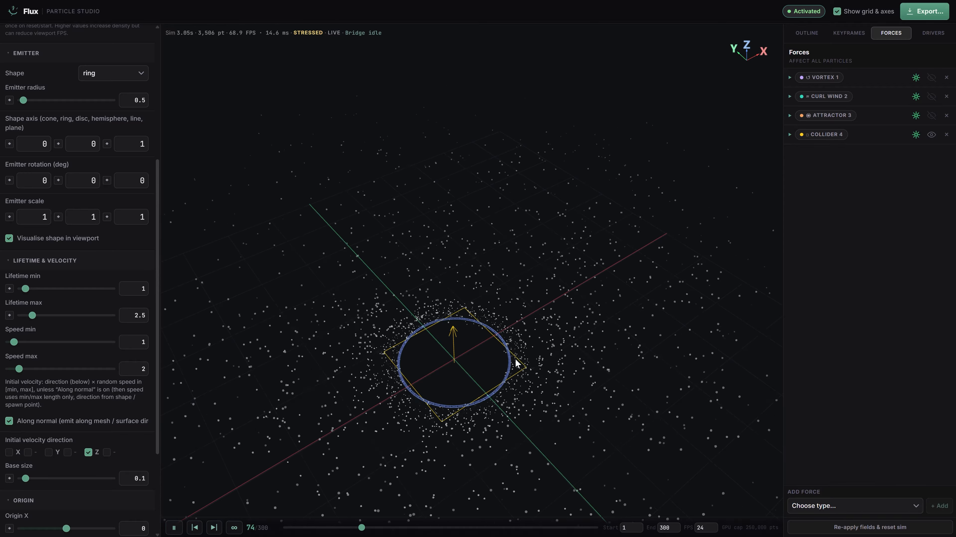
{"action": "left_click_drag", "start_coordinate": [639, 429], "coordinate": [620, 395]}
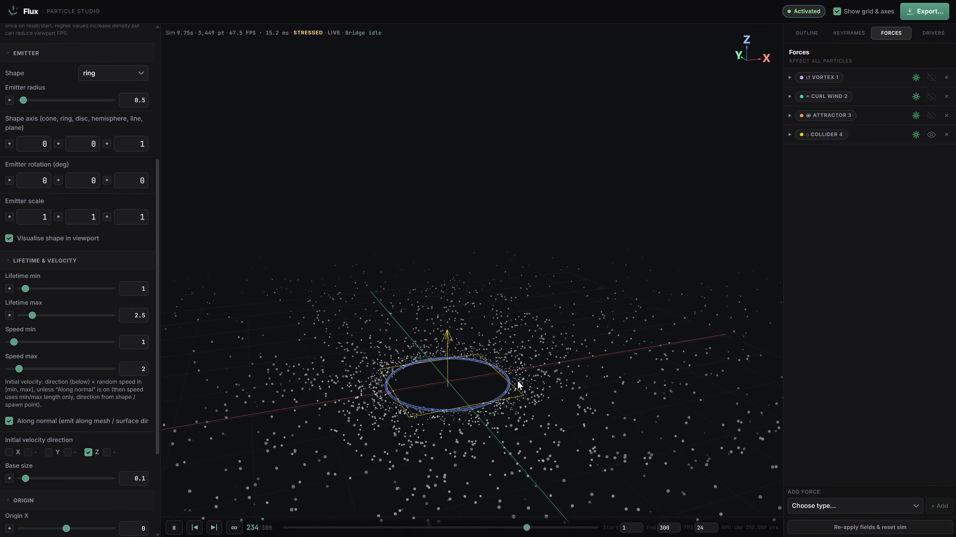
Tilt the collider plane about the X axis and move it away from the ring emitter
{"action": "key", "text": "r"}
{"action": "key", "text": "x"}
{"action": "left_click", "coordinate": [516, 291]}
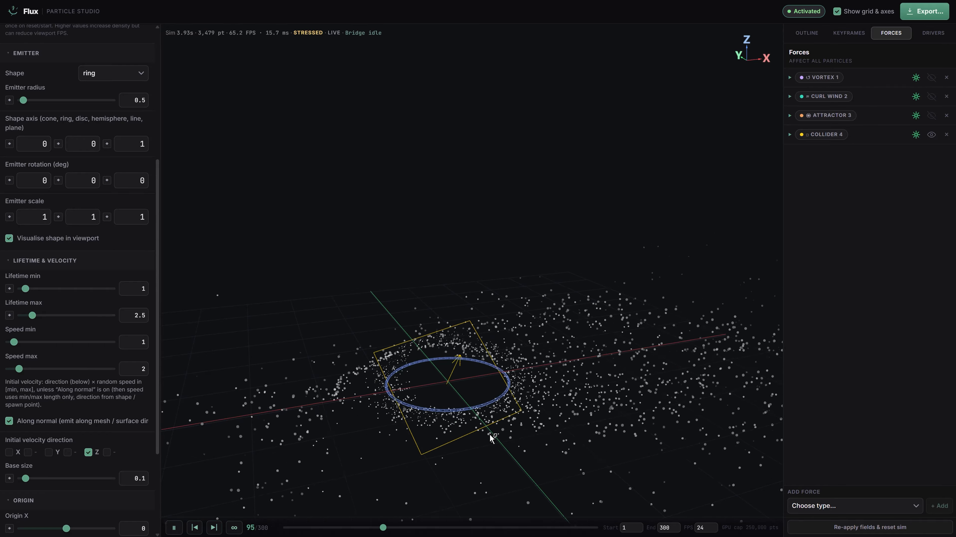
{"action": "left_click_drag", "start_coordinate": [449, 382], "coordinate": [685, 329]}
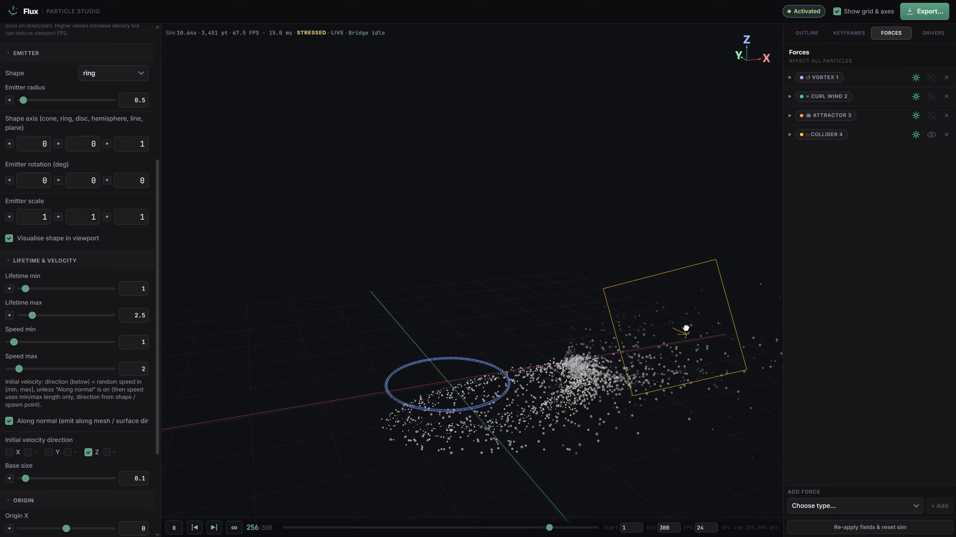
Delete the tilted, displaced collider from the scene
{"action": "left_click_drag", "start_coordinate": [549, 389], "coordinate": [636, 405]}
{"action": "key", "text": "x"}
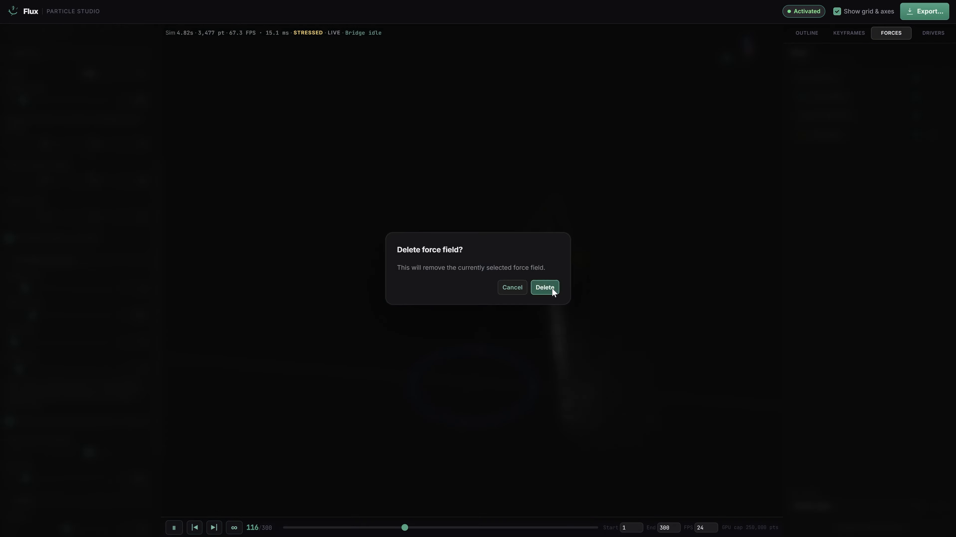
{"action": "left_click", "coordinate": [549, 286]}
Add a new Collider force, expand its plane settings, and show its handle in the viewport
{"action": "left_click", "coordinate": [855, 505]}
{"action": "left_click", "coordinate": [842, 440]}
{"action": "left_click", "coordinate": [937, 505]}
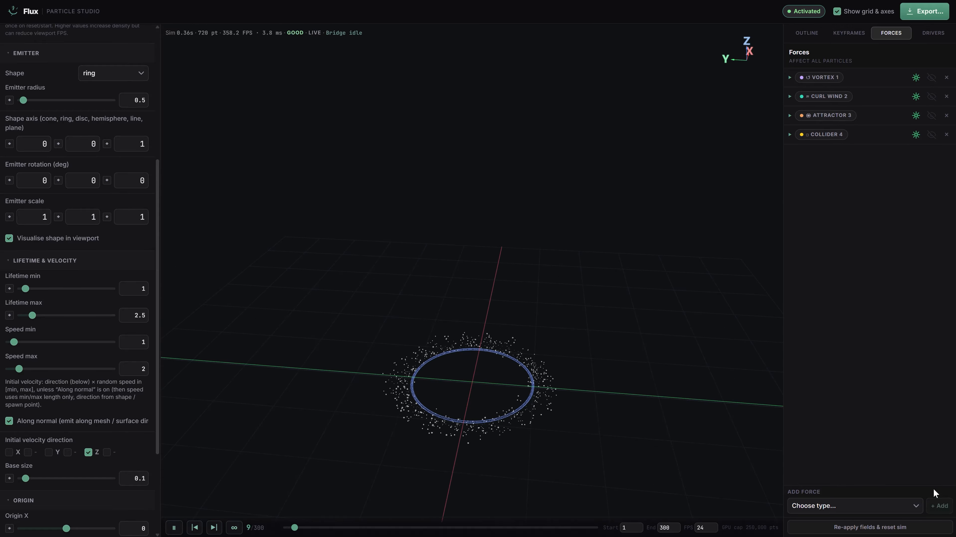
{"action": "left_click", "coordinate": [888, 154]}
{"action": "left_click", "coordinate": [889, 164]}
{"action": "left_click", "coordinate": [931, 135]}
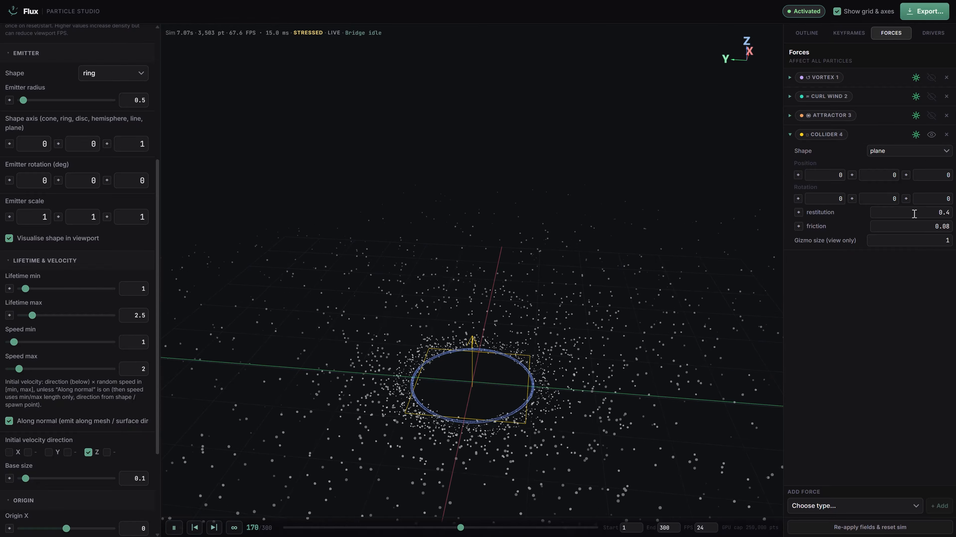
{"action": "left_click_drag", "start_coordinate": [622, 355], "coordinate": [644, 351]}
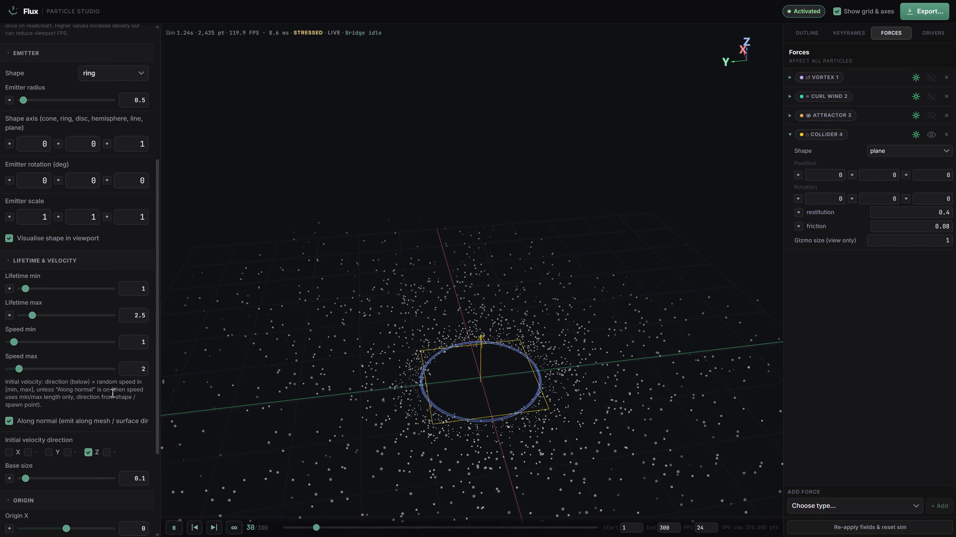
Try an emitter Origin Y of 20 and reset it to 0
{"action": "scroll", "coordinate": [123, 413], "scroll_direction": "down", "scroll_amount": 4}
{"action": "left_click", "coordinate": [129, 420]}
{"action": "type", "text": "20"}
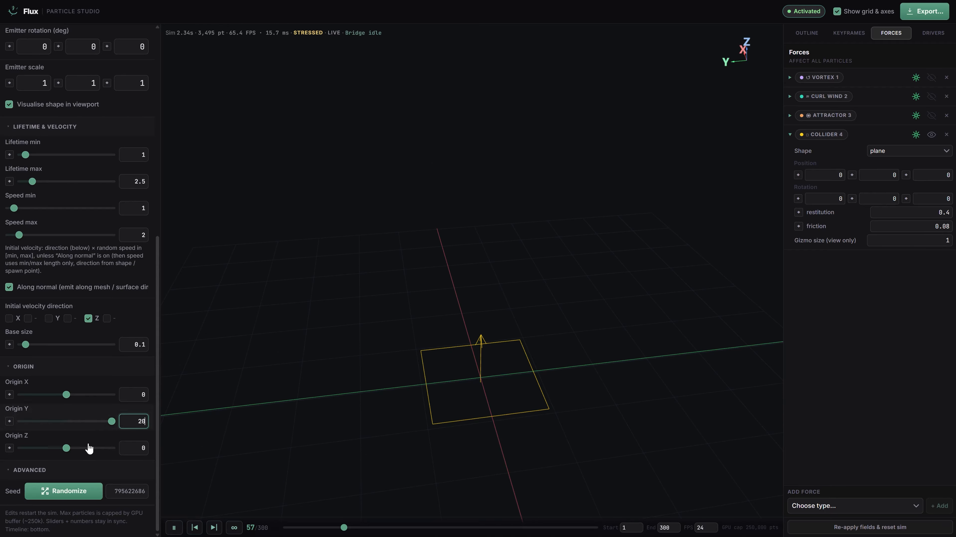
{"action": "key", "text": "BackSpace"}
{"action": "key", "text": "BackSpace"}
{"action": "type", "text": "0"}
{"action": "scroll", "coordinate": [76, 424], "scroll_direction": "up", "scroll_amount": 3}
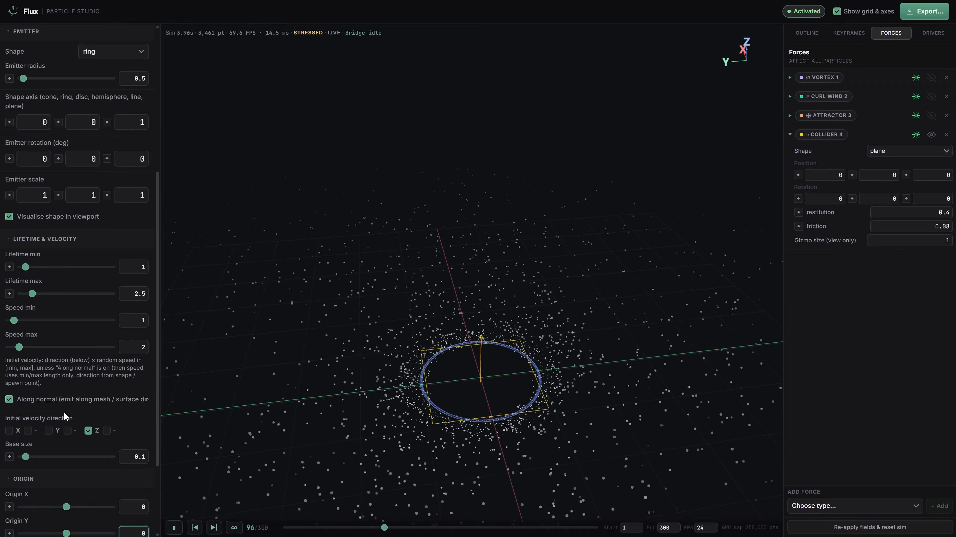
Rotate the ring emitter 90 degrees about Y and view it from the side
{"action": "scroll", "coordinate": [64, 411], "scroll_direction": "up", "scroll_amount": 3}
{"action": "left_click", "coordinate": [90, 271]}
{"action": "type", "text": "9"}
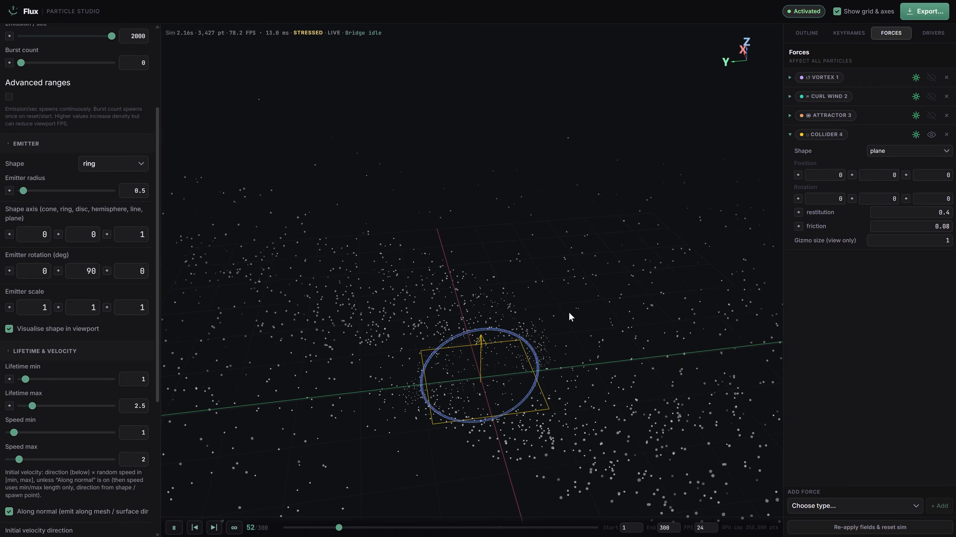
{"action": "left_click_drag", "start_coordinate": [570, 315], "coordinate": [463, 283]}
Raise the ring emitter above the collider plane by setting its Origin Z to 0.5
{"action": "scroll", "coordinate": [126, 402], "scroll_direction": "down", "scroll_amount": 5}
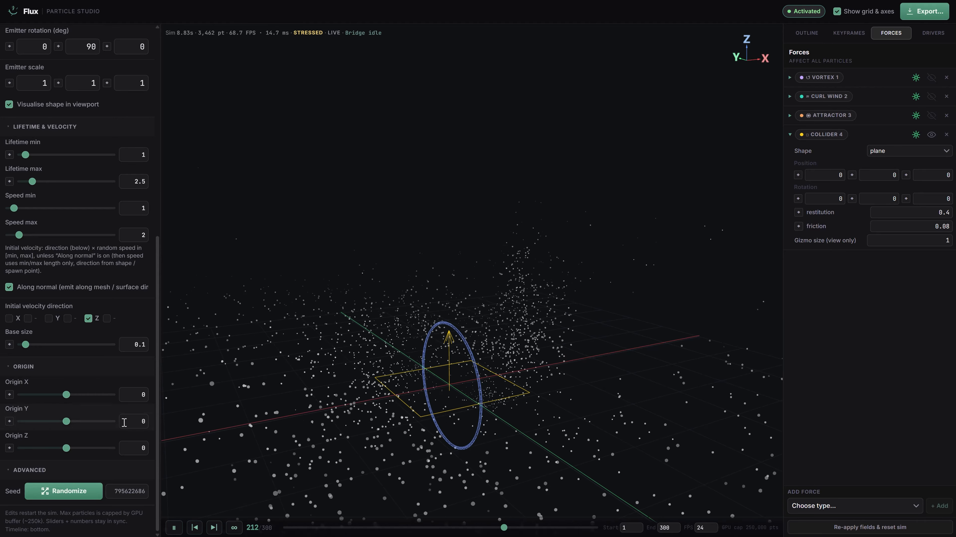
{"action": "left_click_drag", "start_coordinate": [145, 447], "coordinate": [131, 450]}
{"action": "type", "text": "1"}
{"action": "key", "text": "BackSpace"}
{"action": "type", "text": "0.5"}
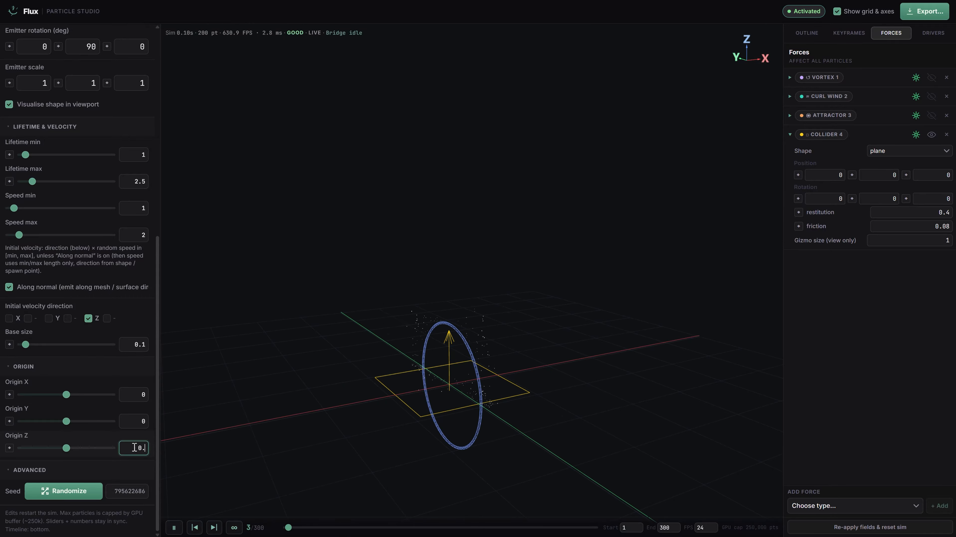
{"action": "left_click_drag", "start_coordinate": [477, 370], "coordinate": [570, 377]}
Disable the Attractor, Curl Wind and Vortex forces so only the collider affects the particles
{"action": "left_click", "coordinate": [916, 115]}
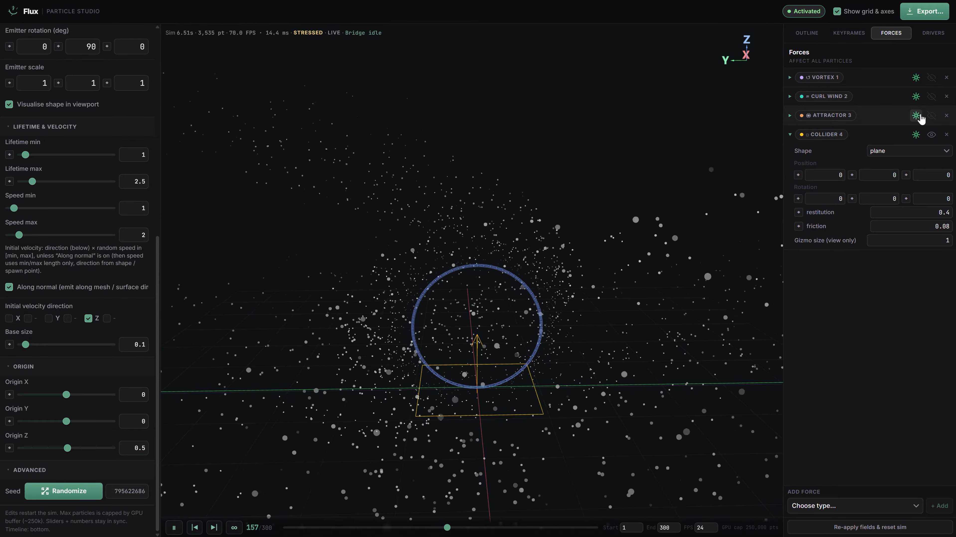
{"action": "left_click", "coordinate": [915, 96]}
{"action": "left_click", "coordinate": [916, 77]}
{"action": "left_click_drag", "start_coordinate": [674, 229], "coordinate": [541, 340]}
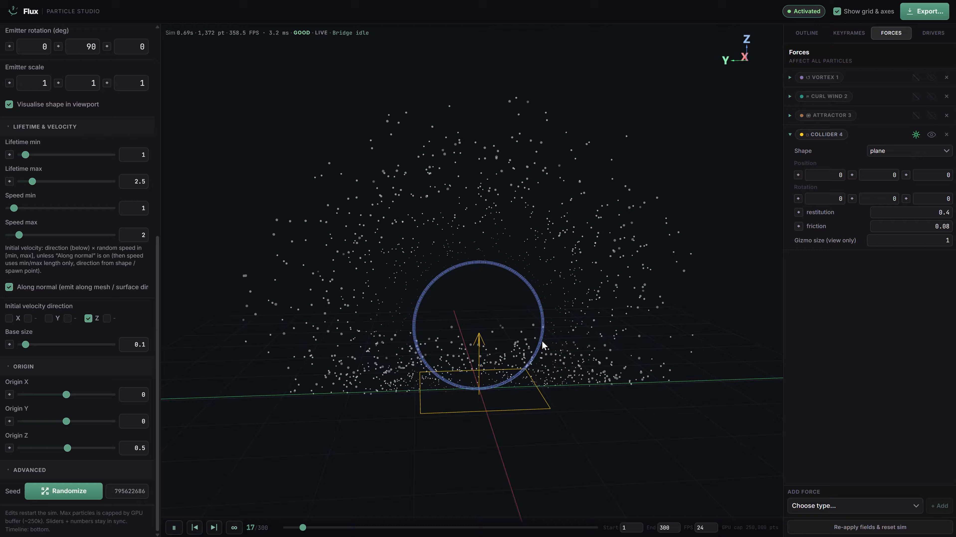
Re-enable the Curl Wind force, keep the Attractor disabled, and expand the Vortex settings
{"action": "left_click", "coordinate": [919, 119]}
{"action": "left_click", "coordinate": [919, 118]}
{"action": "left_click", "coordinate": [917, 98]}
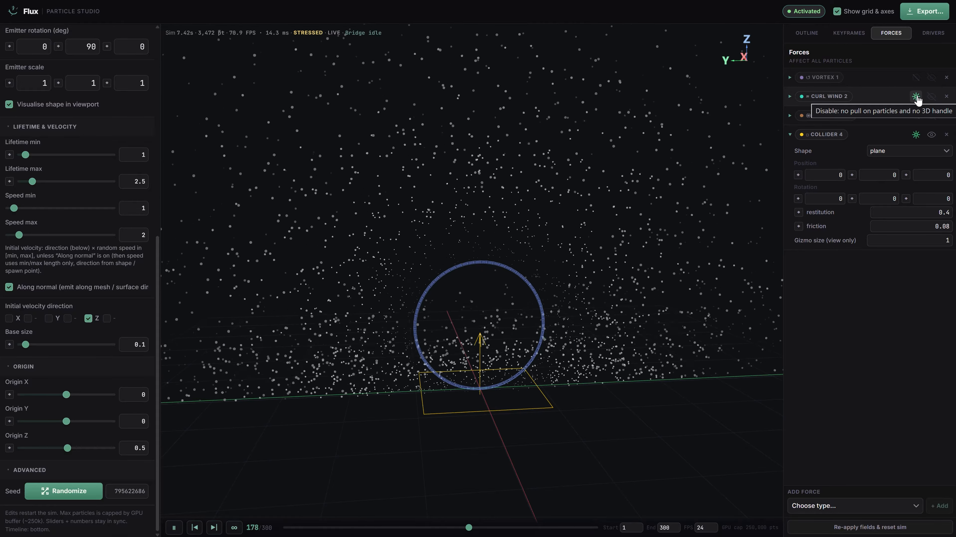
{"action": "left_click", "coordinate": [918, 85]}
{"action": "left_click_drag", "start_coordinate": [539, 373], "coordinate": [683, 377]}
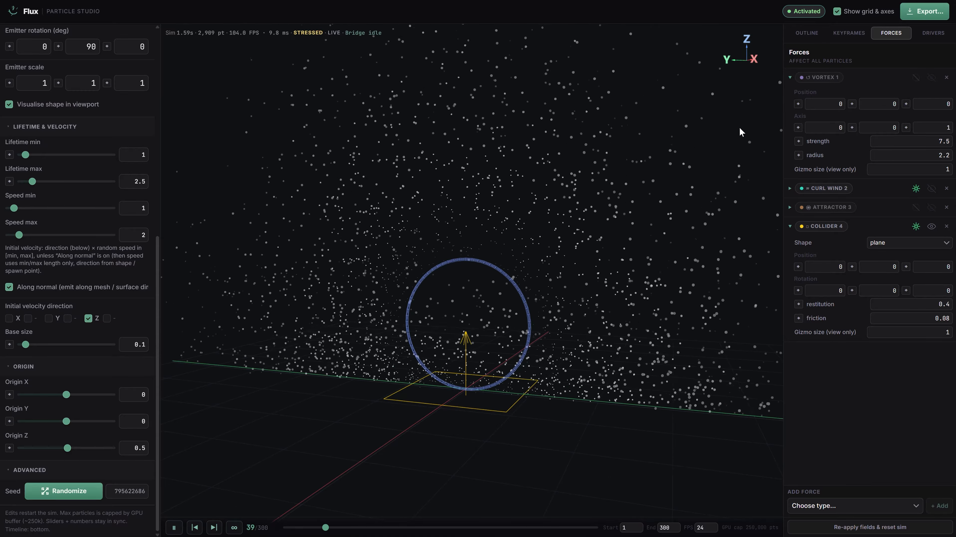
Turn off the emitter shape visualisation and set the collider's friction to 8.08
{"action": "left_click", "coordinate": [32, 105]}
{"action": "left_click_drag", "start_coordinate": [673, 408], "coordinate": [718, 409]}
{"action": "left_click", "coordinate": [889, 304]}
{"action": "left_click", "coordinate": [903, 317]}
{"action": "key", "text": "Up"}
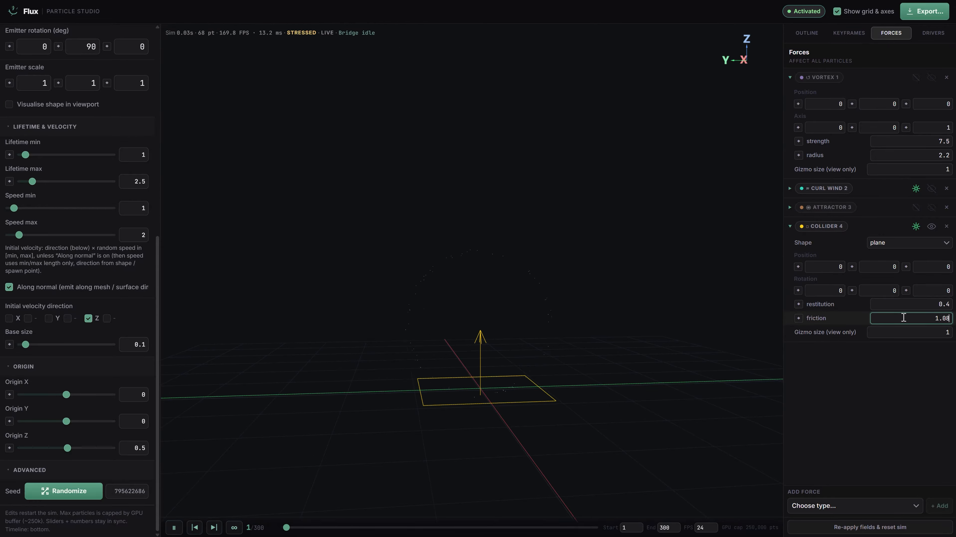
{"action": "key", "text": "Up"}
{"action": "key", "text": "Up"}
{"action": "key", "text": "Up"}
Set the collider's restitution to 0 and view the particles meeting the plane from another angle
{"action": "left_click", "coordinate": [906, 307]}
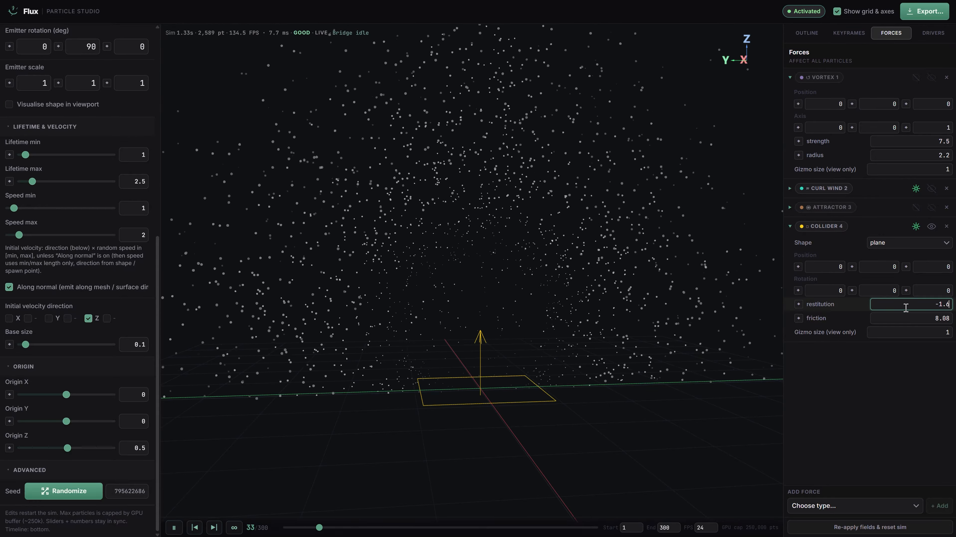
{"action": "key", "text": "Down"}
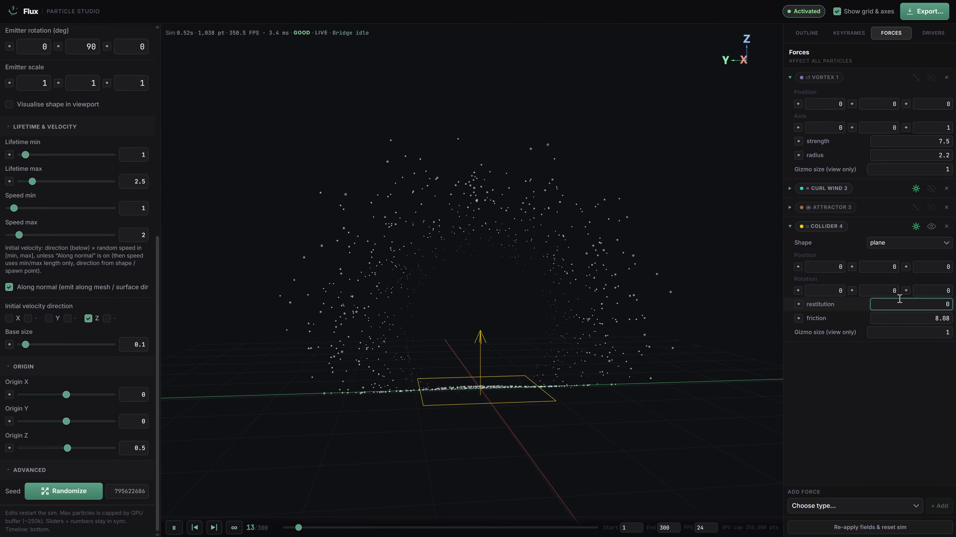
{"action": "left_click_drag", "start_coordinate": [572, 346], "coordinate": [554, 372]}
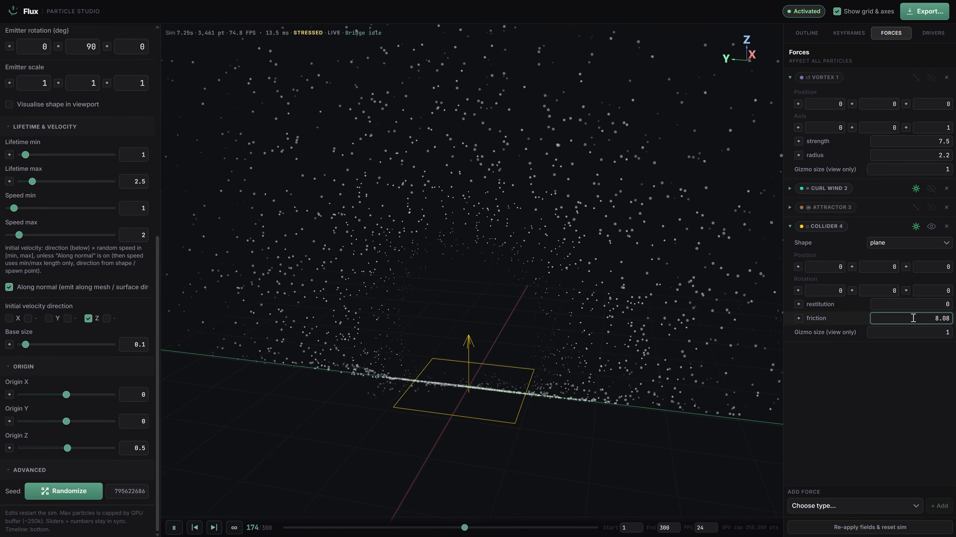
Try lower friction on the collider plane and set its friction to 27.08
{"action": "key", "text": "Down"}
{"action": "key", "text": "Down"}
{"action": "key", "text": "Down"}
{"action": "key", "text": "Down"}
{"action": "key", "text": "Down"}
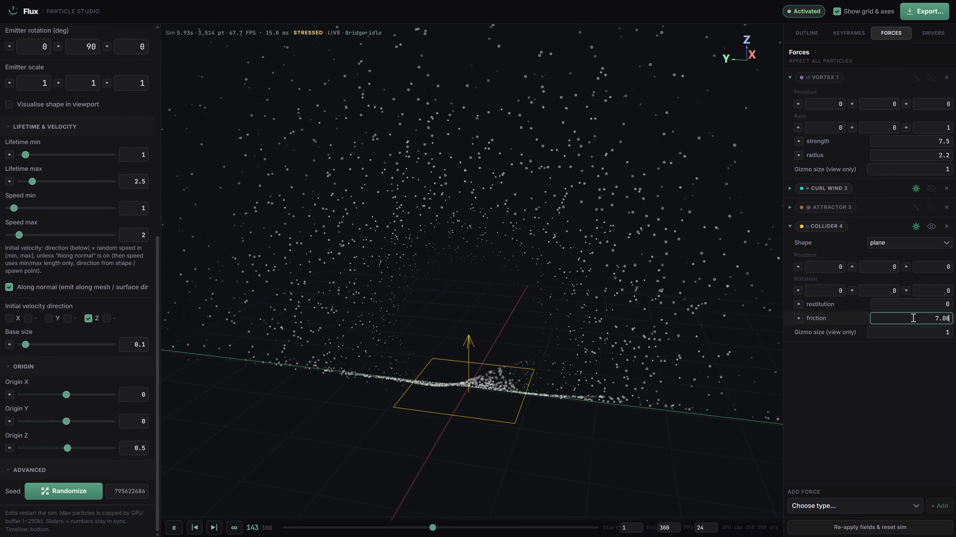
{"action": "key", "text": "Up"}
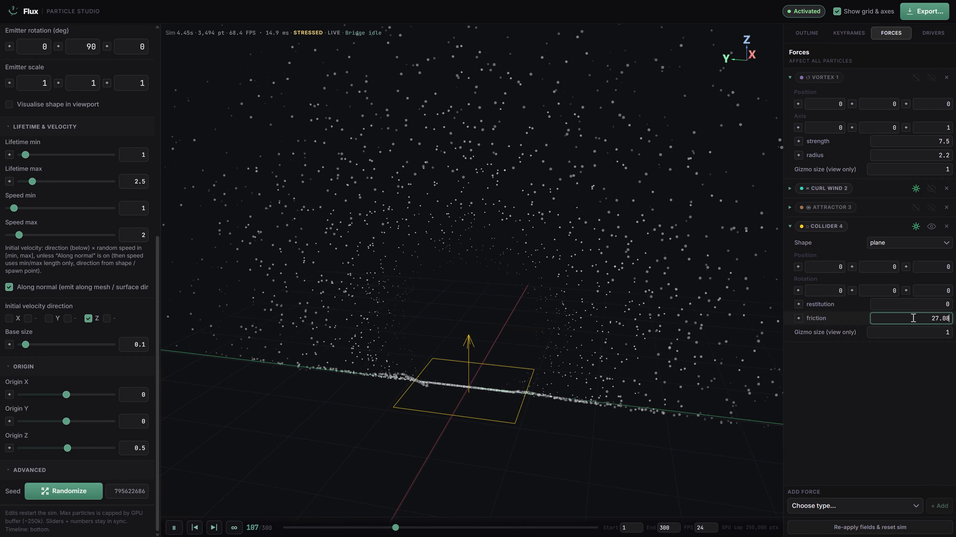
Try lowering the collider's restitution and view the particles on the plane from another angle
{"action": "left_click", "coordinate": [929, 305]}
{"action": "key", "text": "Down"}
{"action": "left_click_drag", "start_coordinate": [496, 416], "coordinate": [596, 386]}
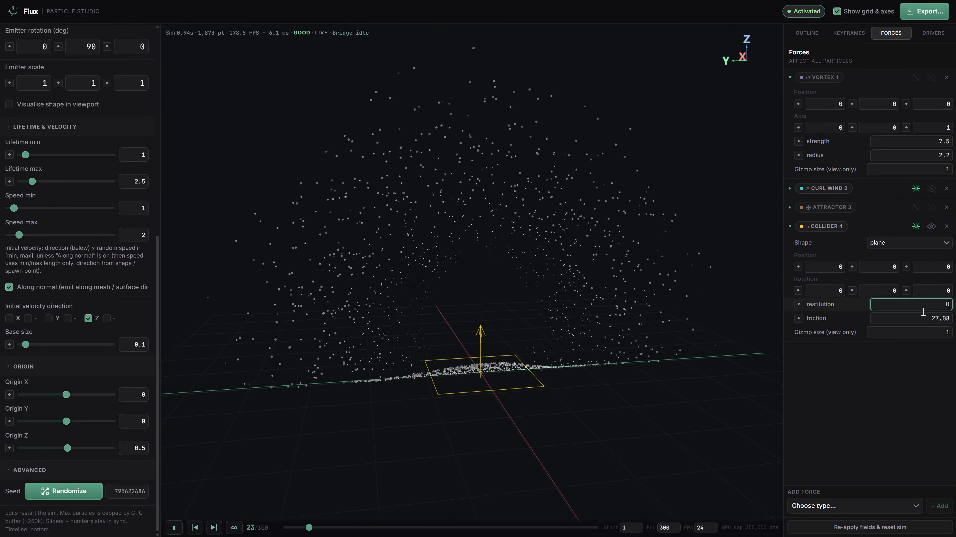
Set the end stop of the color-over-lifetime driver's ramp to red
{"action": "left_click", "coordinate": [933, 33]}
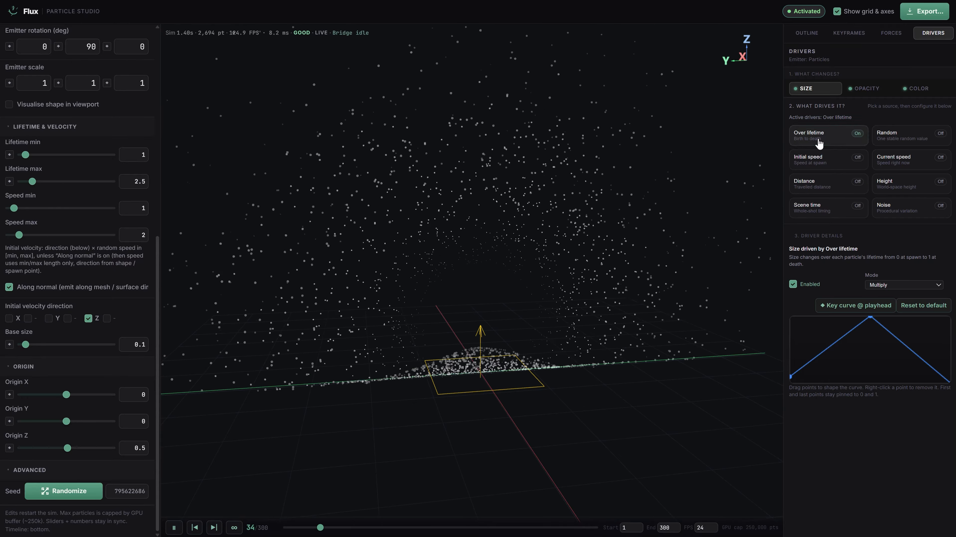
{"action": "left_click", "coordinate": [917, 88]}
{"action": "left_click", "coordinate": [811, 140]}
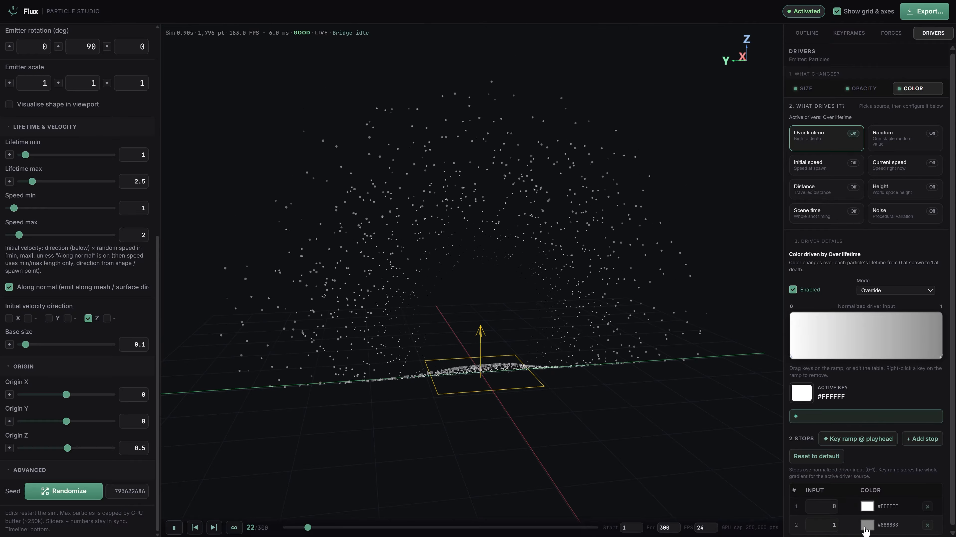
{"action": "left_click", "coordinate": [867, 526]}
{"action": "left_click_drag", "start_coordinate": [854, 402], "coordinate": [875, 378]}
{"action": "left_click", "coordinate": [879, 390]}
{"action": "left_click_drag", "start_coordinate": [662, 365], "coordinate": [619, 358]}
Add a blue #1100FF stop at about 0.23 on the color-over-lifetime ramp
{"action": "left_click", "coordinate": [824, 340]}
{"action": "left_click", "coordinate": [868, 528]}
{"action": "left_click_drag", "start_coordinate": [853, 398], "coordinate": [875, 378]}
{"action": "left_click", "coordinate": [828, 469]}
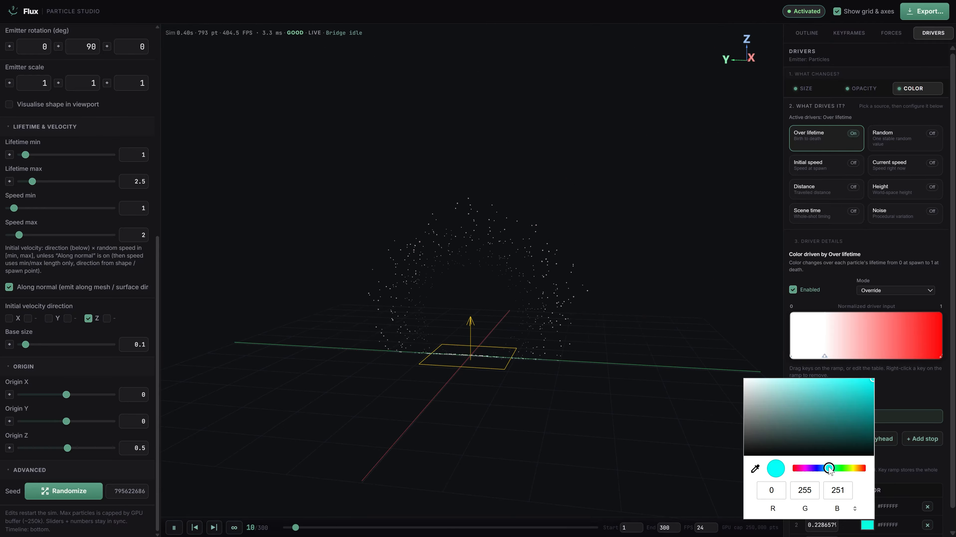
{"action": "left_click_drag", "start_coordinate": [828, 469], "coordinate": [816, 469]}
{"action": "left_click", "coordinate": [877, 378]}
{"action": "left_click_drag", "start_coordinate": [539, 316], "coordinate": [551, 316]}
{"action": "scroll", "coordinate": [37, 350], "scroll_direction": "down", "scroll_amount": 10}
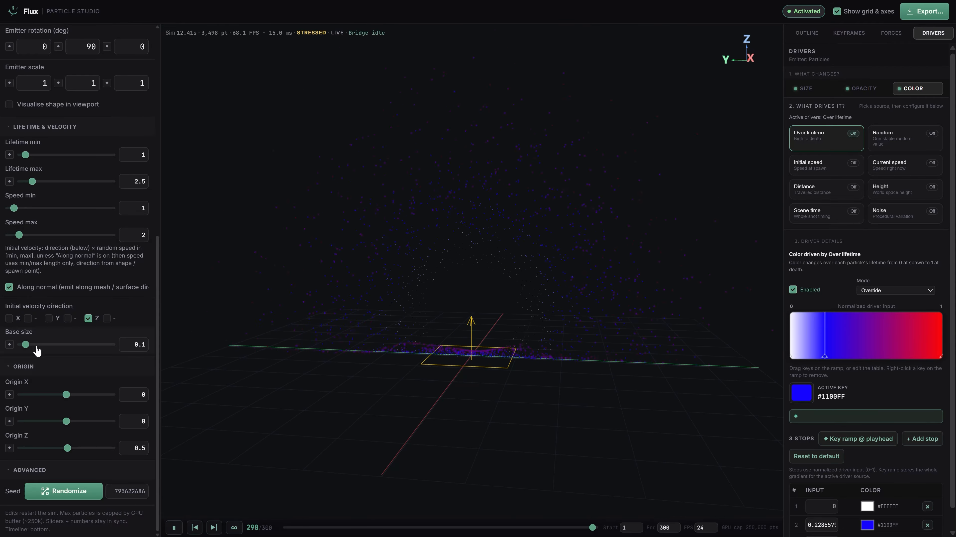
Delete the collider, enable the Vortex with the Vortex and Curl Wind handles shown, and keep the Attractor disabled
{"action": "left_click", "coordinate": [881, 38]}
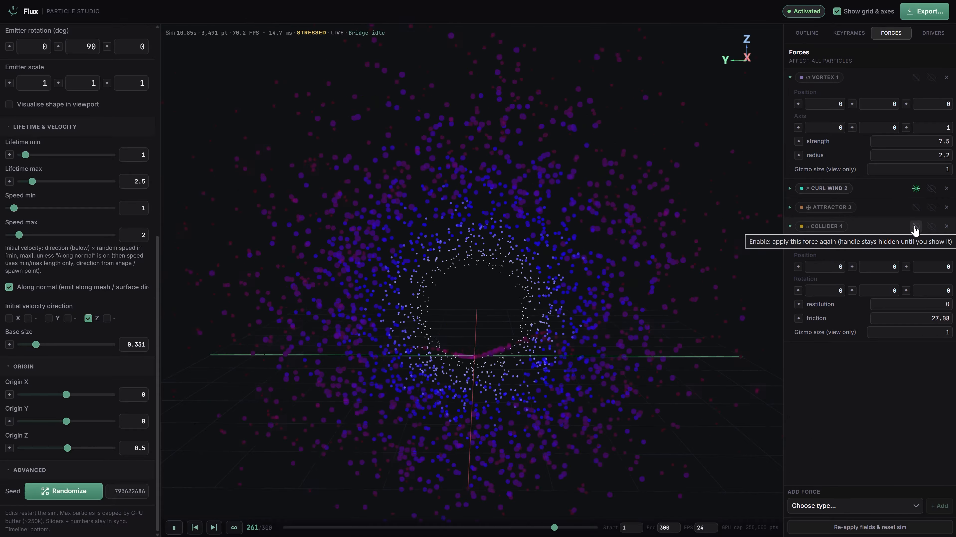
{"action": "left_click", "coordinate": [949, 226]}
{"action": "left_click", "coordinate": [904, 79]}
{"action": "left_click", "coordinate": [916, 79]}
{"action": "left_click", "coordinate": [931, 78]}
{"action": "left_click", "coordinate": [931, 97]}
{"action": "left_click", "coordinate": [916, 115]}
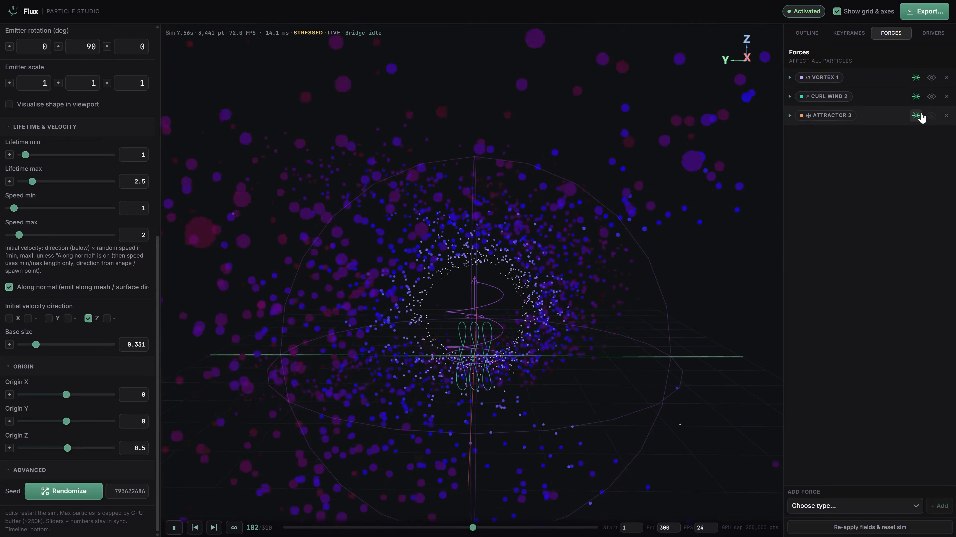
{"action": "left_click", "coordinate": [917, 115]}
Expand the Vortex settings and set its axis to -1, 0, 0
{"action": "left_click", "coordinate": [848, 79]}
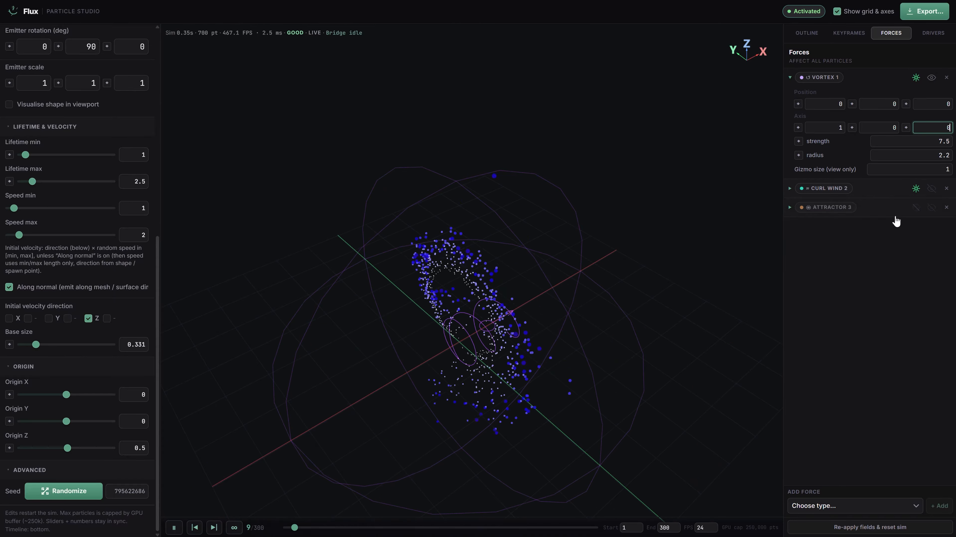
{"action": "left_click_drag", "start_coordinate": [481, 361], "coordinate": [484, 355]}
{"action": "double_click", "coordinate": [821, 128]}
{"action": "type", "text": "-1"}
Set the Vortex's Z position to 0.5 and its strength to 25.5
{"action": "double_click", "coordinate": [934, 104]}
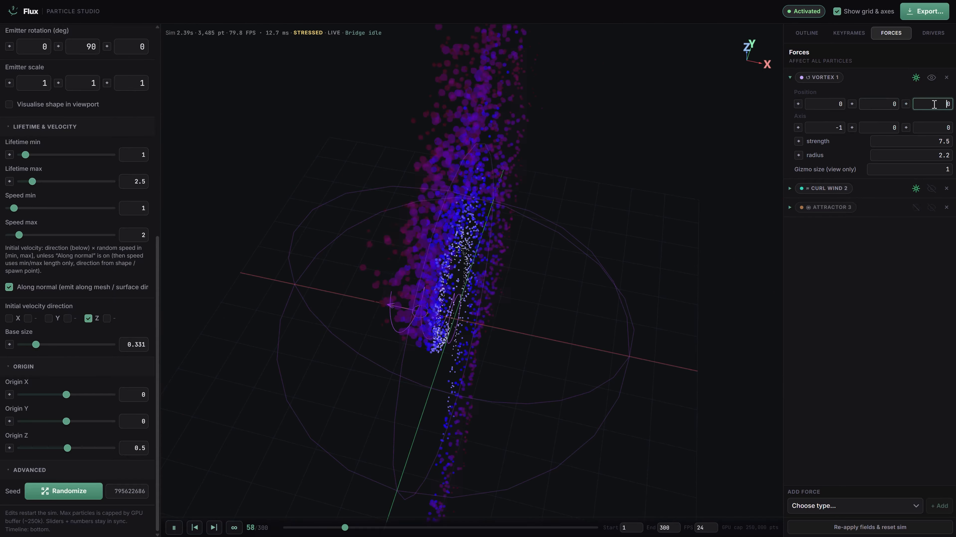
{"action": "type", "text": "0.5"}
{"action": "left_click_drag", "start_coordinate": [576, 243], "coordinate": [679, 181]}
{"action": "double_click", "coordinate": [934, 140]}
{"action": "type", "text": "12.5"}
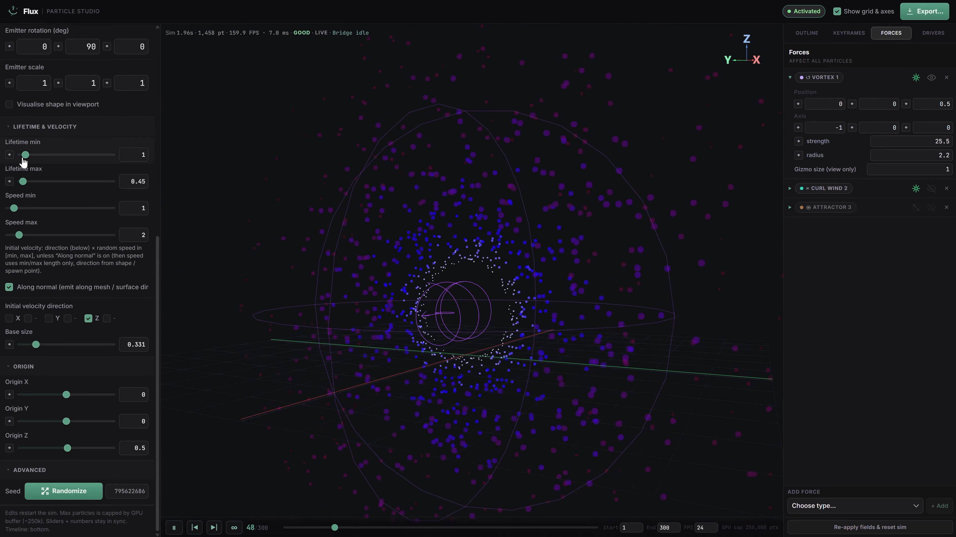
Enable the advanced ranges and raise the emission rate to 7500 particles per second
{"action": "scroll", "coordinate": [119, 161], "scroll_direction": "up", "scroll_amount": 10}
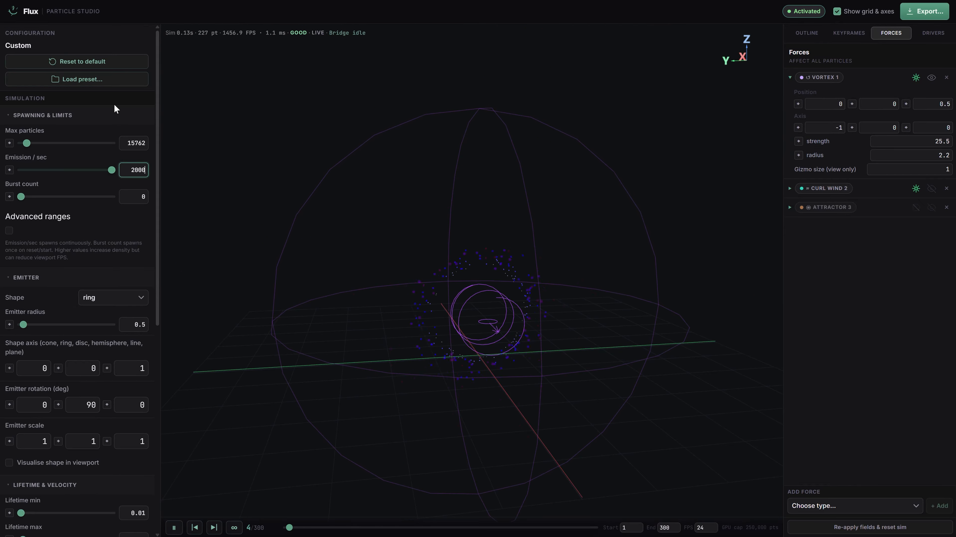
{"action": "left_click", "coordinate": [9, 230]}
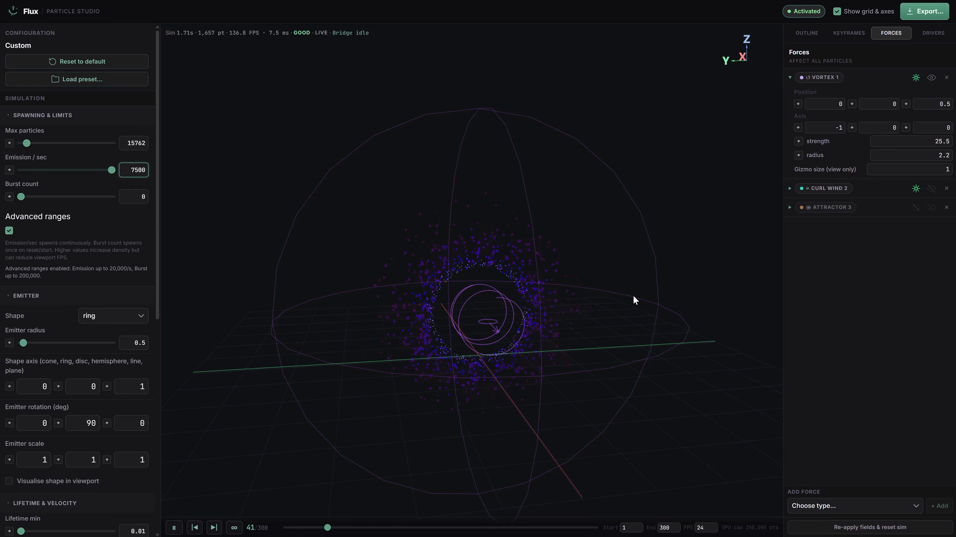
Move the blue stop to the end of the color-over-lifetime ramp and remove the red stop
{"action": "left_click", "coordinate": [931, 35]}
{"action": "left_click", "coordinate": [917, 86]}
{"action": "left_click_drag", "start_coordinate": [851, 355], "coordinate": [941, 354]}
{"action": "right_click", "coordinate": [940, 354]}
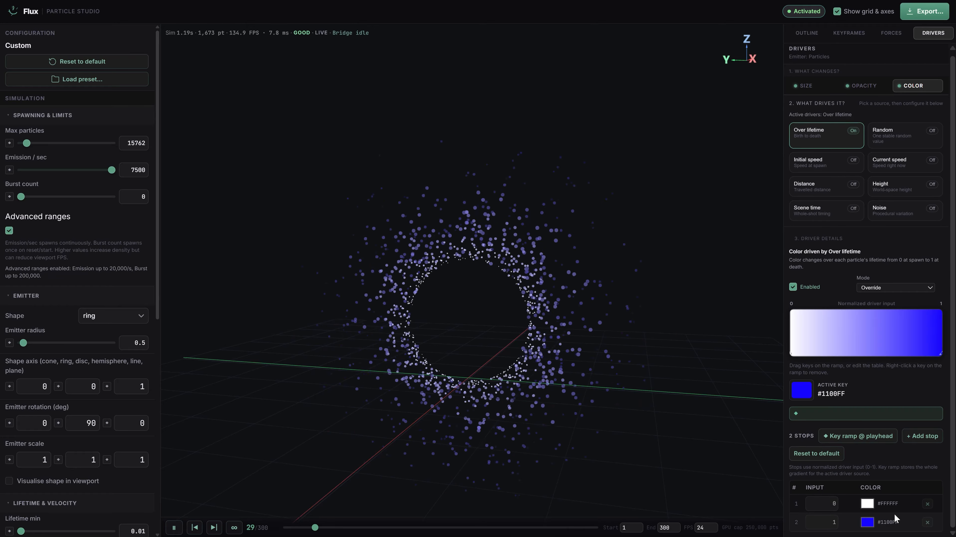
Recolor the lifetime ramp with a yellow-green #AEFF00 end stop and a pink #FF0095 start stop
{"action": "left_click", "coordinate": [867, 522]}
{"action": "left_click_drag", "start_coordinate": [838, 465], "coordinate": [809, 465]}
{"action": "left_click", "coordinate": [894, 407]}
{"action": "left_click", "coordinate": [867, 504]}
{"action": "left_click_drag", "start_coordinate": [853, 371], "coordinate": [875, 357]}
{"action": "left_click_drag", "start_coordinate": [863, 447], "coordinate": [800, 448]}
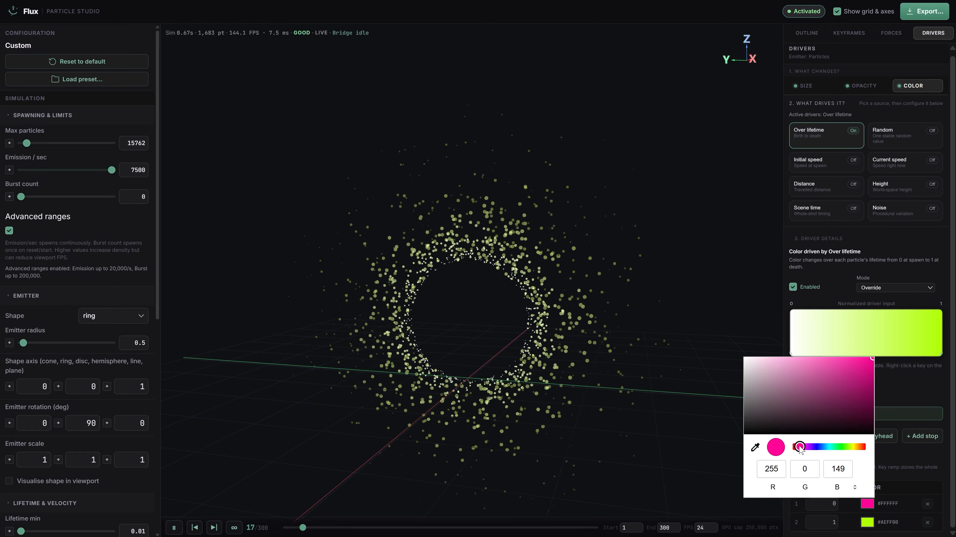
{"action": "double_click", "coordinate": [925, 397]}
{"action": "left_click_drag", "start_coordinate": [556, 372], "coordinate": [548, 374]}
Adjust the particles' base size to 0.201
{"action": "scroll", "coordinate": [72, 413], "scroll_direction": "down", "scroll_amount": 10}
{"action": "left_click_drag", "start_coordinate": [28, 344], "coordinate": [23, 344]}
{"action": "scroll", "coordinate": [72, 320], "scroll_direction": "up", "scroll_amount": 10}
{"action": "left_click_drag", "start_coordinate": [423, 269], "coordinate": [480, 259]}
{"action": "scroll", "coordinate": [37, 357], "scroll_direction": "down", "scroll_amount": 10}
{"action": "left_click_drag", "start_coordinate": [23, 345], "coordinate": [29, 344]}
Try reshaping the opacity-over-lifetime curve with extra points, and remove those points
{"action": "left_click", "coordinate": [864, 86]}
{"action": "left_click", "coordinate": [864, 348]}
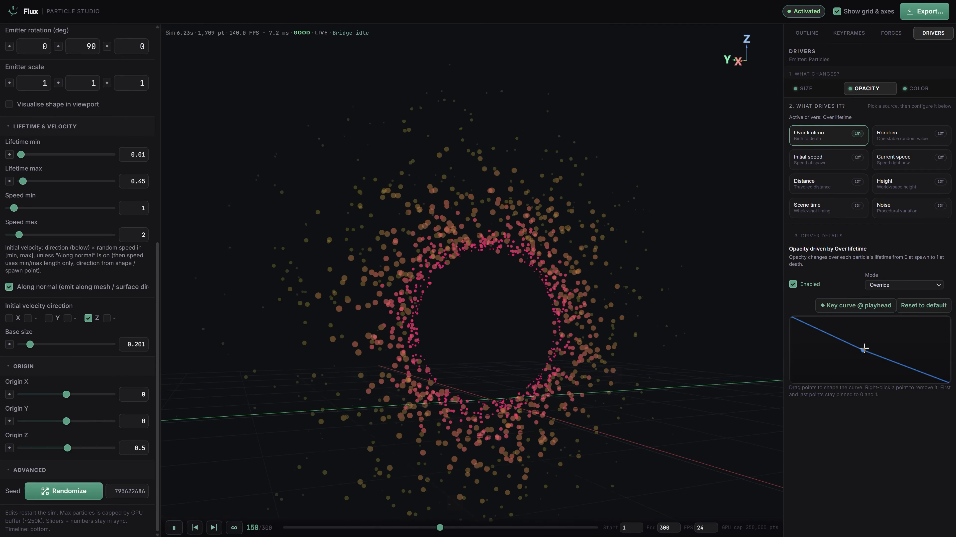
{"action": "mouse_move", "coordinate": [864, 347]}
{"action": "left_mouse_down"}
{"action": "mouse_move", "coordinate": [883, 330]}
{"action": "mouse_move", "coordinate": [860, 330]}
{"action": "mouse_move", "coordinate": [871, 331]}
{"action": "left_mouse_up"}
{"action": "mouse_move", "coordinate": [905, 353]}
{"action": "left_mouse_down"}
{"action": "mouse_move", "coordinate": [937, 320]}
{"action": "mouse_move", "coordinate": [887, 381]}
{"action": "mouse_move", "coordinate": [892, 356]}
{"action": "left_mouse_up"}
{"action": "left_click_drag", "start_coordinate": [871, 331], "coordinate": [790, 376]}
{"action": "right_click", "coordinate": [834, 335]}
{"action": "right_click", "coordinate": [892, 357]}
Reshape the size-over-lifetime curve into a gradual descent from about mid-height to zero with two intermediate points
{"action": "left_click", "coordinate": [808, 88]}
{"action": "left_click_drag", "start_coordinate": [860, 357], "coordinate": [836, 381]}
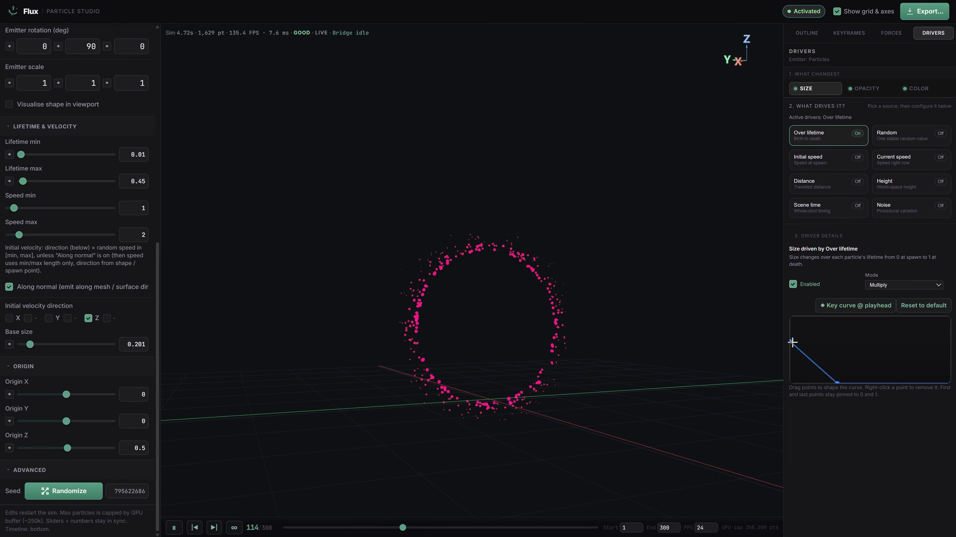
{"action": "left_click_drag", "start_coordinate": [792, 342], "coordinate": [792, 349]}
{"action": "left_click_drag", "start_coordinate": [836, 382], "coordinate": [834, 324]}
{"action": "left_click_drag", "start_coordinate": [888, 350], "coordinate": [877, 366]}
{"action": "left_click_drag", "start_coordinate": [834, 323], "coordinate": [825, 353]}
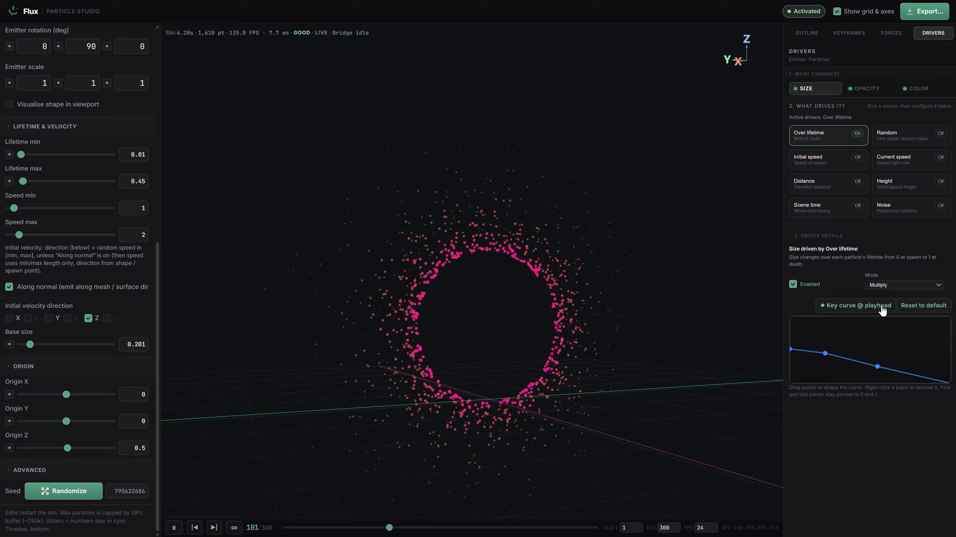
Enable the Noise driver for particle color and set its mode to Multiply
{"action": "left_click", "coordinate": [916, 89]}
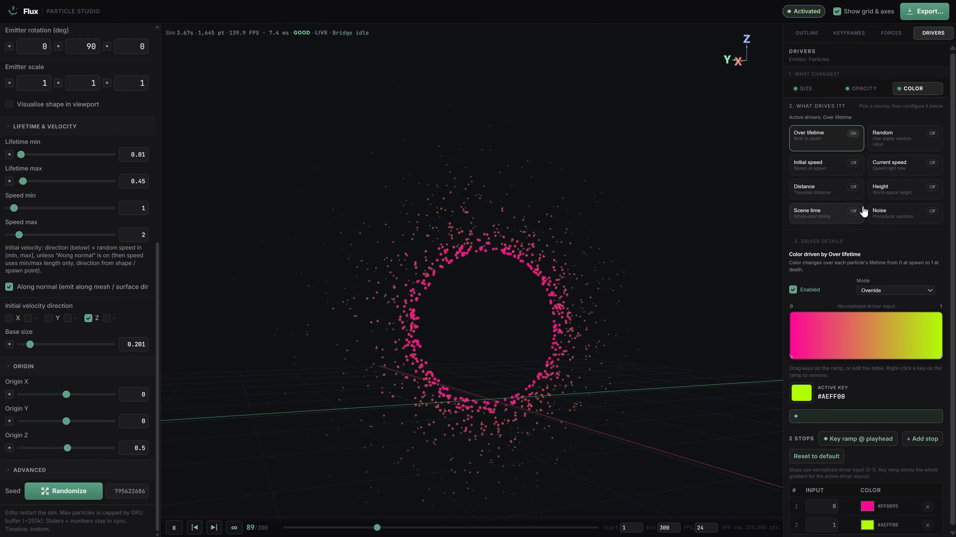
{"action": "left_click", "coordinate": [895, 212]}
{"action": "left_click", "coordinate": [895, 290]}
{"action": "left_click", "coordinate": [894, 311]}
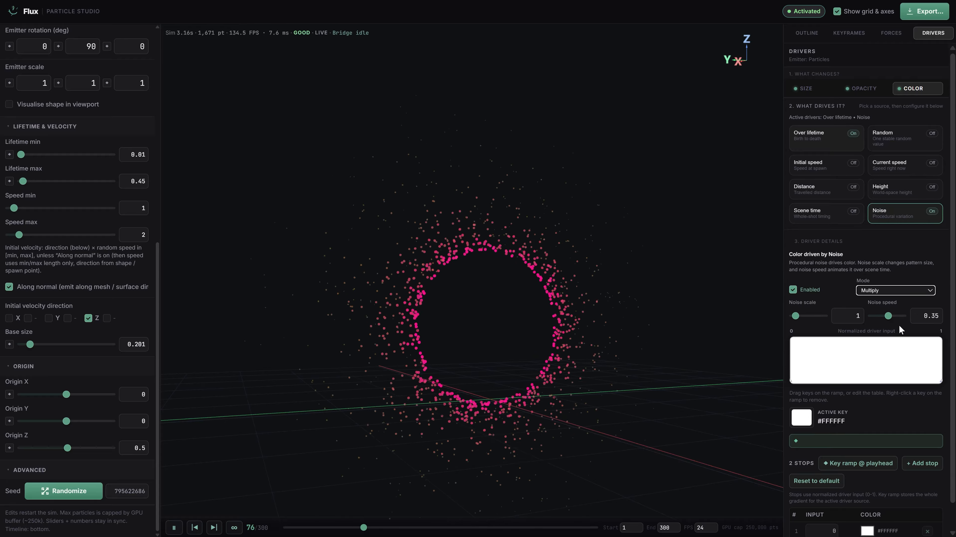
Set the end stop of the Noise color ramp to blue #1100FF
{"action": "scroll", "coordinate": [899, 326], "scroll_direction": "down", "scroll_amount": 3}
{"action": "left_click", "coordinate": [866, 522]}
{"action": "left_click_drag", "start_coordinate": [849, 399], "coordinate": [877, 375]}
{"action": "left_click", "coordinate": [908, 391]}
{"action": "left_click", "coordinate": [866, 521]}
{"action": "left_click_drag", "start_coordinate": [790, 466], "coordinate": [824, 465]}
{"action": "left_click", "coordinate": [909, 384]}
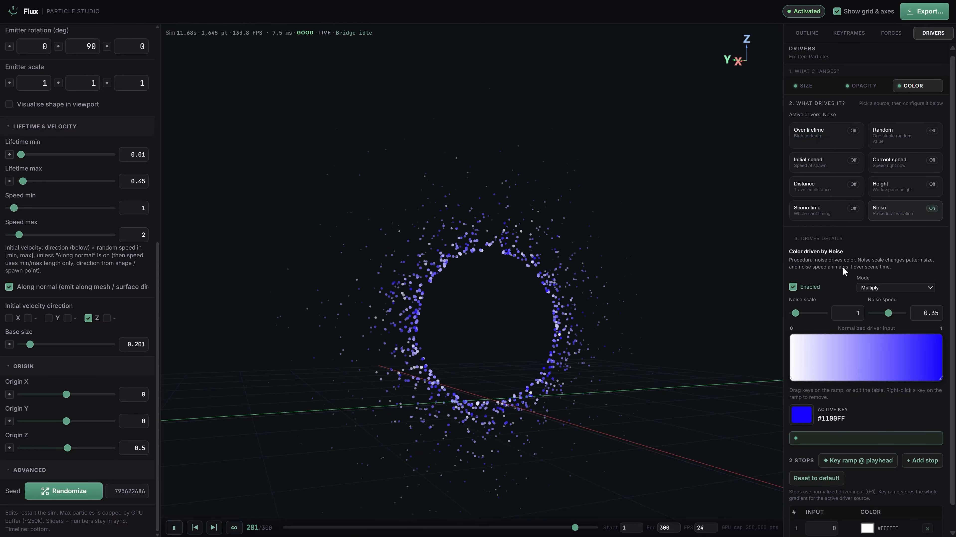
Set the emission rate to 9800 particles per second
{"action": "scroll", "coordinate": [121, 206], "scroll_direction": "up", "scroll_amount": 1}
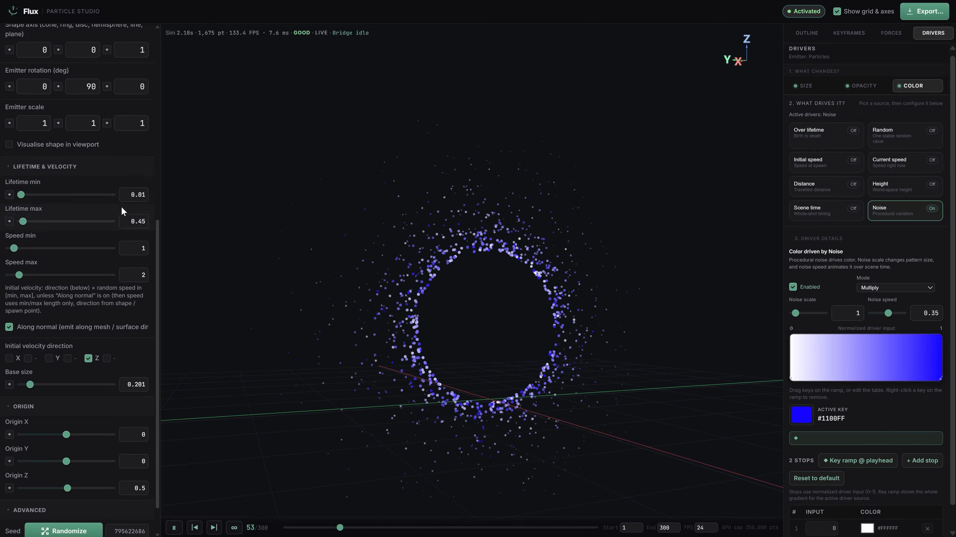
{"action": "scroll", "coordinate": [121, 206], "scroll_direction": "up", "scroll_amount": 2}
{"action": "scroll", "coordinate": [124, 187], "scroll_direction": "up", "scroll_amount": 6}
{"action": "left_click", "coordinate": [135, 166]}
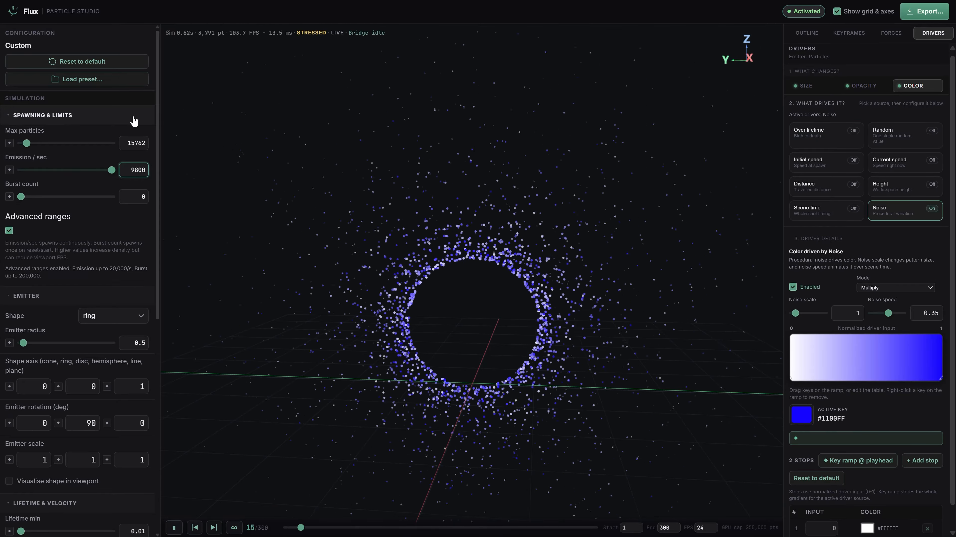
{"action": "left_click_drag", "start_coordinate": [567, 255], "coordinate": [530, 259]}
Disable the Curl Wind and Vortex forces
{"action": "left_click", "coordinate": [891, 33]}
{"action": "left_click", "coordinate": [917, 96]}
{"action": "left_click", "coordinate": [917, 77]}
{"action": "left_click_drag", "start_coordinate": [439, 282], "coordinate": [487, 292]}
{"action": "left_click", "coordinate": [932, 33]}
{"action": "left_click", "coordinate": [891, 33]}
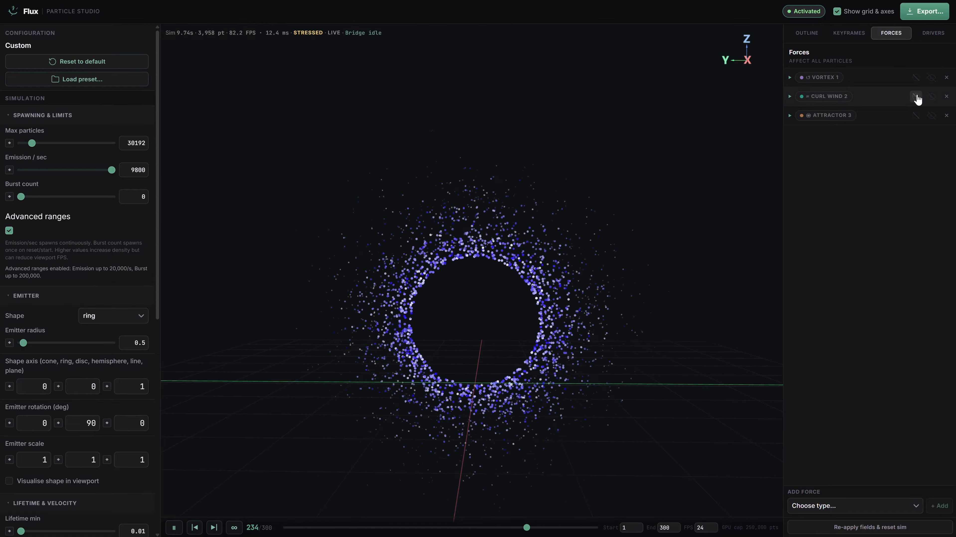
Add a magenta #FB00FF stop at about 0.31 on the Noise color ramp
{"action": "left_click", "coordinate": [928, 35]}
{"action": "scroll", "coordinate": [917, 338], "scroll_direction": "down", "scroll_amount": 1}
{"action": "left_click", "coordinate": [922, 436]}
{"action": "left_click_drag", "start_coordinate": [865, 353], "coordinate": [837, 354]}
{"action": "left_click", "coordinate": [866, 522]}
{"action": "left_click_drag", "start_coordinate": [838, 465], "coordinate": [851, 465]}
{"action": "left_click_drag", "start_coordinate": [846, 406], "coordinate": [874, 378]}
{"action": "left_click", "coordinate": [909, 381]}
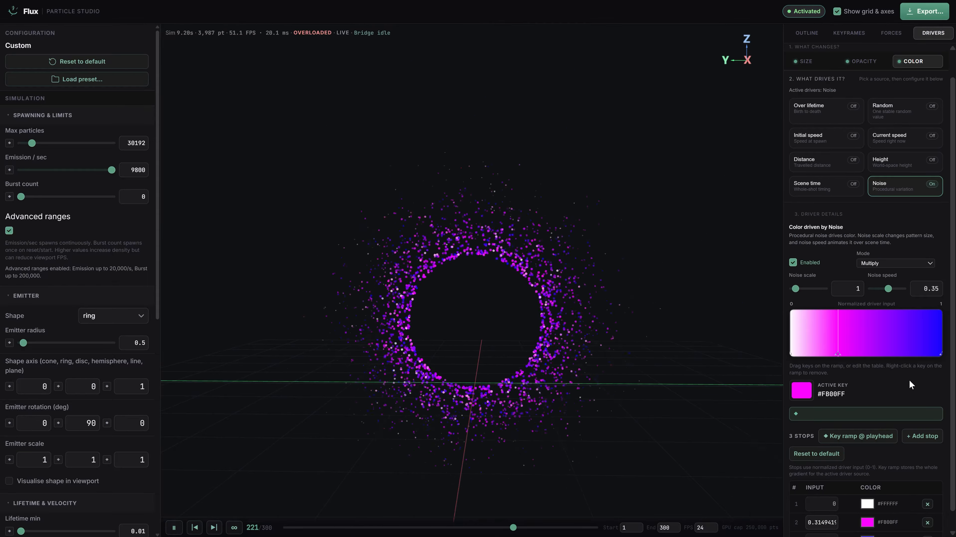
Enable the Distance driver for particle color and disable the Noise driver
{"action": "left_click", "coordinate": [824, 163]}
{"action": "left_click", "coordinate": [805, 262]}
{"action": "left_click", "coordinate": [900, 186]}
{"action": "left_click", "coordinate": [815, 262]}
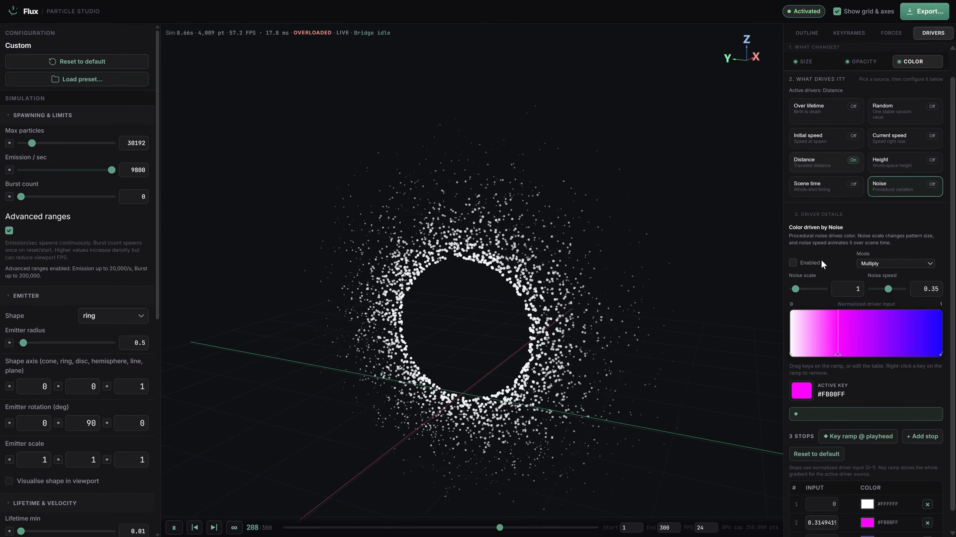
Set the end stop of the Distance color ramp to red
{"action": "left_click", "coordinate": [825, 163]}
{"action": "left_click", "coordinate": [866, 522]}
{"action": "left_click", "coordinate": [887, 381]}
Add a green #00FF4C stop at about 0.13 on the Distance color ramp
{"action": "left_click_drag", "start_coordinate": [855, 399], "coordinate": [842, 354]}
{"action": "left_click", "coordinate": [922, 435]}
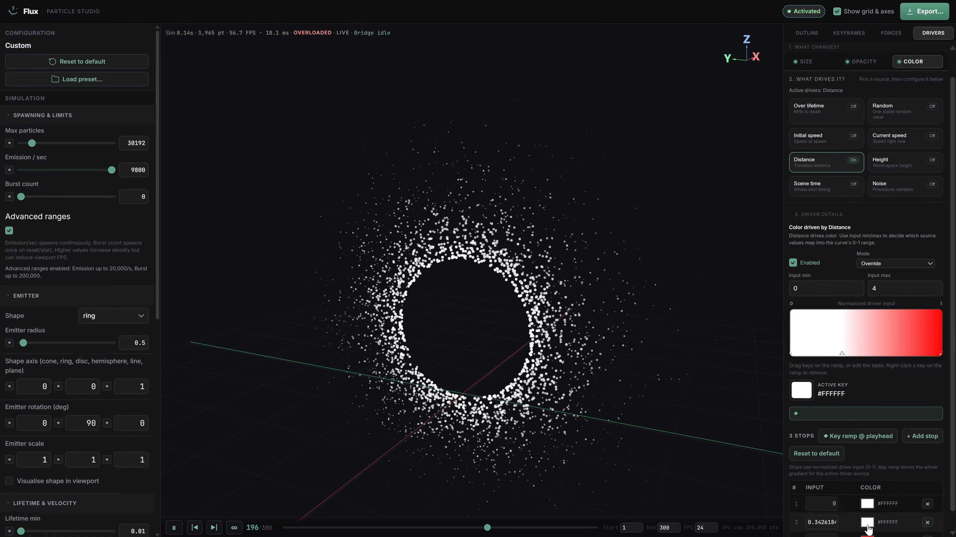
{"action": "left_click", "coordinate": [867, 522]}
{"action": "left_click_drag", "start_coordinate": [834, 465], "coordinate": [820, 465]}
{"action": "left_click", "coordinate": [897, 383]}
{"action": "left_click_drag", "start_coordinate": [846, 406], "coordinate": [810, 354]}
{"action": "left_click_drag", "start_coordinate": [679, 364], "coordinate": [663, 370]}
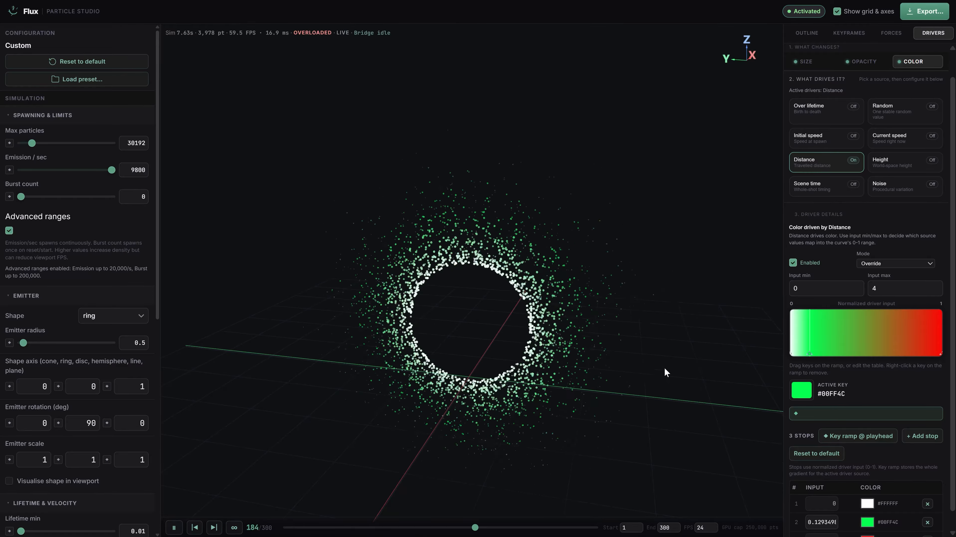
Add a blue #1E00FF stop to the Distance color ramp shortly after the green stop
{"action": "left_click", "coordinate": [921, 436]}
{"action": "left_click_drag", "start_coordinate": [866, 354], "coordinate": [864, 353]}
{"action": "scroll", "coordinate": [850, 514], "scroll_direction": "down", "scroll_amount": 1}
{"action": "left_click", "coordinate": [866, 503]}
{"action": "left_click_drag", "start_coordinate": [829, 447], "coordinate": [816, 447]}
{"action": "left_click_drag", "start_coordinate": [855, 376], "coordinate": [874, 356]}
{"action": "left_click", "coordinate": [894, 360]}
{"action": "left_click_drag", "start_coordinate": [863, 316], "coordinate": [814, 317]}
{"action": "scroll", "coordinate": [688, 338], "scroll_direction": "up", "scroll_amount": 5}
{"action": "scroll", "coordinate": [557, 320], "scroll_direction": "down", "scroll_amount": 4}
{"action": "left_click_drag", "start_coordinate": [553, 319], "coordinate": [556, 301]}
Reshape the size-over-lifetime curve to start at zero, rise slowly and peak near the end of life
{"action": "scroll", "coordinate": [860, 113], "scroll_direction": "up", "scroll_amount": 2}
{"action": "left_click", "coordinate": [805, 89]}
{"action": "left_click", "coordinate": [828, 135]}
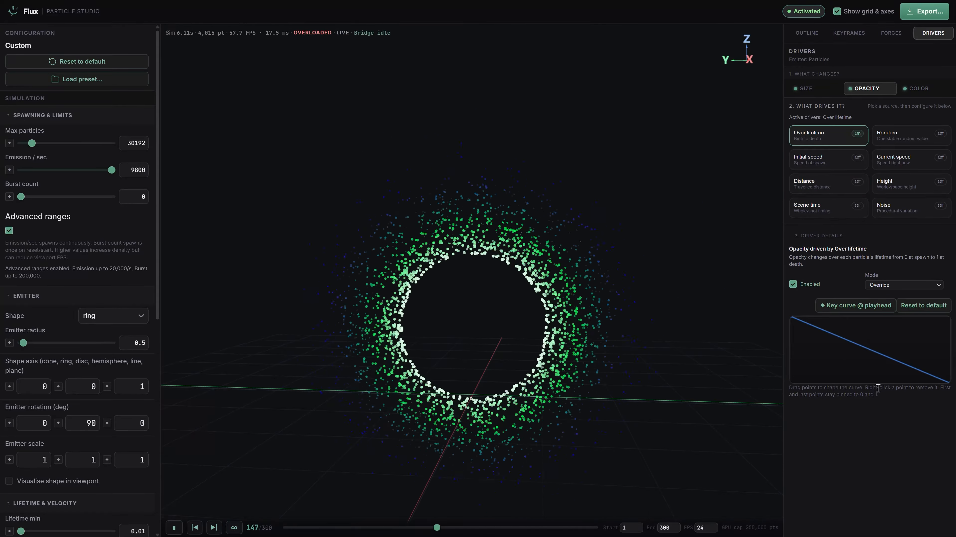
{"action": "left_click", "coordinate": [877, 366]}
{"action": "left_click", "coordinate": [824, 353]}
{"action": "left_click_drag", "start_coordinate": [829, 347], "coordinate": [825, 364]}
{"action": "left_click_drag", "start_coordinate": [917, 375], "coordinate": [932, 330]}
{"action": "left_click_drag", "start_coordinate": [825, 363], "coordinate": [826, 380]}
{"action": "left_click_drag", "start_coordinate": [790, 348], "coordinate": [790, 381]}
{"action": "scroll", "coordinate": [639, 354], "scroll_direction": "down", "scroll_amount": 3}
{"action": "left_click_drag", "start_coordinate": [609, 331], "coordinate": [590, 335]}
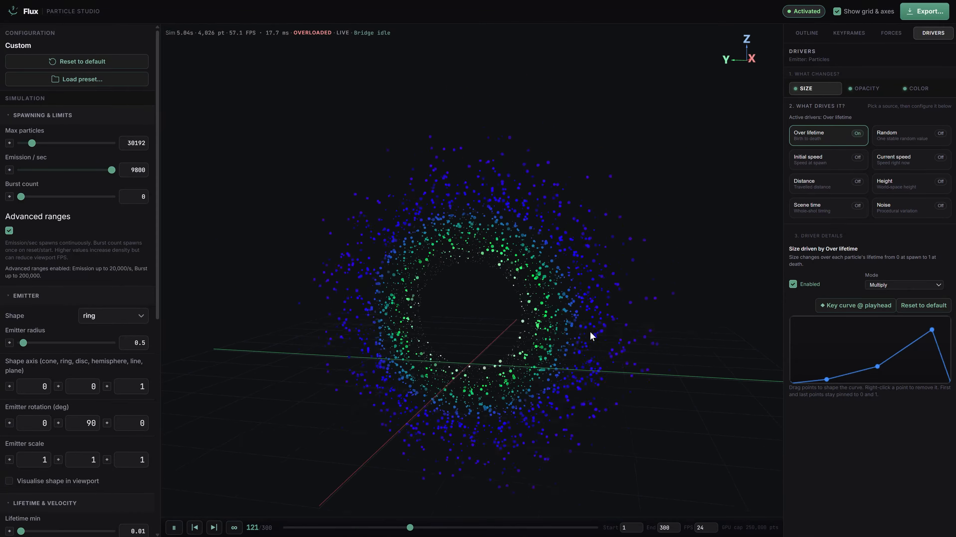
Enable the Height driver for particle color and disable the Distance driver
{"action": "left_click", "coordinate": [917, 89]}
{"action": "left_click", "coordinate": [827, 188]}
{"action": "scroll", "coordinate": [827, 380], "scroll_direction": "down", "scroll_amount": 1}
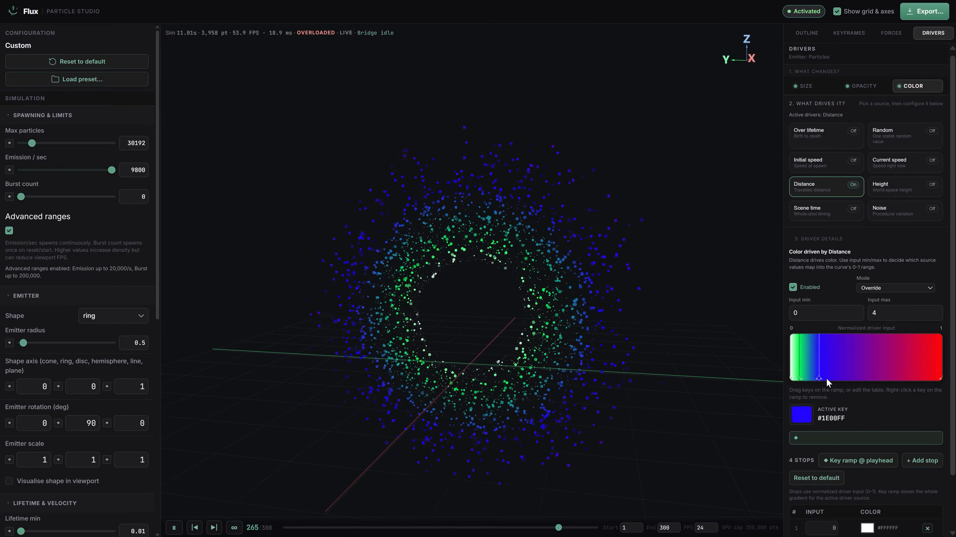
{"action": "left_click", "coordinate": [898, 190]}
{"action": "left_click", "coordinate": [813, 188]}
{"action": "left_click", "coordinate": [793, 287]}
{"action": "left_click", "coordinate": [898, 188]}
Set the end stop of the Height color ramp to red #F50000
{"action": "scroll", "coordinate": [846, 413], "scroll_direction": "down", "scroll_amount": 1}
{"action": "left_click", "coordinate": [867, 522]}
{"action": "left_click", "coordinate": [861, 379]}
{"action": "left_click_drag", "start_coordinate": [871, 379], "coordinate": [874, 379]}
{"action": "left_click", "coordinate": [510, 433]}
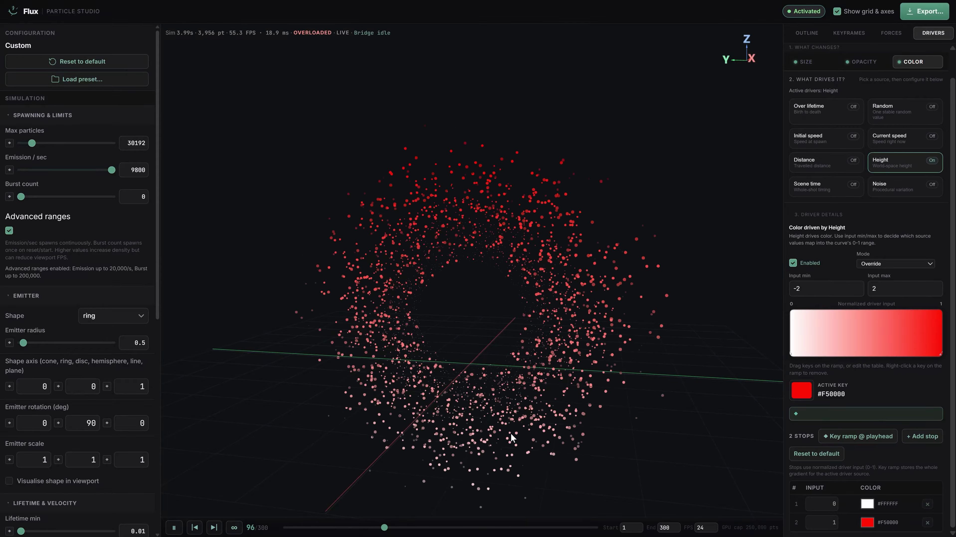
{"action": "left_click_drag", "start_coordinate": [511, 433], "coordinate": [462, 431]}
Set the start stop of the Height color ramp to blue and view the ring from the front
{"action": "left_click", "coordinate": [867, 504]}
{"action": "left_click", "coordinate": [815, 447]}
{"action": "left_click_drag", "start_coordinate": [853, 371], "coordinate": [897, 358]}
{"action": "left_click_drag", "start_coordinate": [440, 353], "coordinate": [477, 340]}
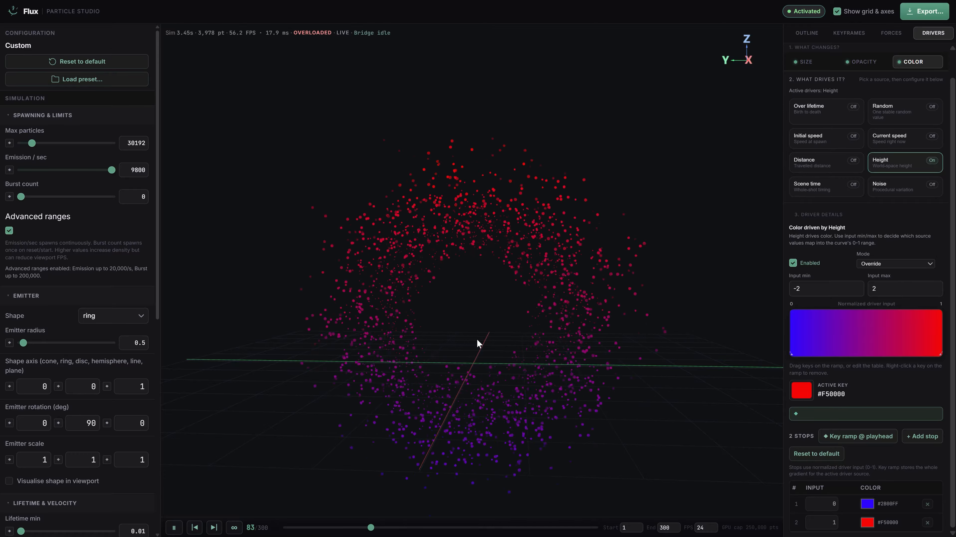
Add a green #04FF00 stop to the Height color ramp at about 0.35 and inspect the ring from several angles
{"action": "left_click", "coordinate": [866, 335]}
{"action": "left_click", "coordinate": [867, 522]}
{"action": "left_click", "coordinate": [816, 465]}
{"action": "left_click_drag", "start_coordinate": [855, 387], "coordinate": [881, 372]}
{"action": "left_click_drag", "start_coordinate": [553, 378], "coordinate": [531, 376]}
{"action": "left_click_drag", "start_coordinate": [867, 355], "coordinate": [842, 355]}
{"action": "scroll", "coordinate": [842, 355], "scroll_direction": "down", "scroll_amount": 1}
{"action": "left_click_drag", "start_coordinate": [470, 376], "coordinate": [626, 383]}
Try several other emitter shapes with the height-based colors, viewing them from different angles, and return to the ring shape
{"action": "left_click", "coordinate": [113, 317]}
{"action": "left_click", "coordinate": [108, 371]}
{"action": "left_click", "coordinate": [112, 316]}
{"action": "left_click", "coordinate": [107, 344]}
{"action": "left_click_drag", "start_coordinate": [466, 330], "coordinate": [199, 346]}
{"action": "left_click", "coordinate": [112, 316]}
{"action": "left_click", "coordinate": [98, 425]}
{"action": "left_click", "coordinate": [113, 316]}
{"action": "left_click", "coordinate": [99, 439]}
{"action": "left_click_drag", "start_coordinate": [438, 376], "coordinate": [574, 363]}
{"action": "scroll", "coordinate": [113, 395], "scroll_direction": "down", "scroll_amount": 6}
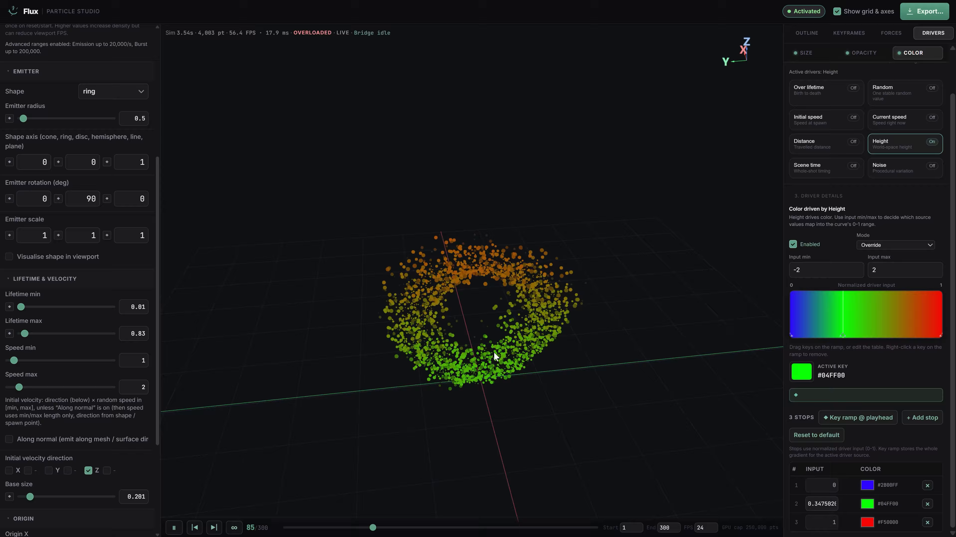
Set the Vortex 1 force's strength to 5 and its radius to 3.2
{"action": "left_click", "coordinate": [890, 32]}
{"action": "left_click", "coordinate": [789, 77]}
{"action": "left_click", "coordinate": [916, 142]}
{"action": "type", "text": "5"}
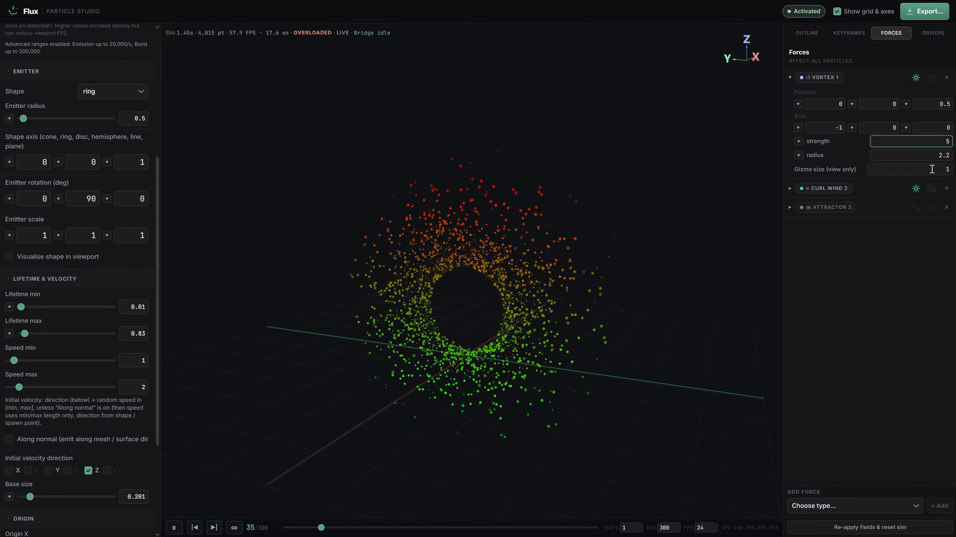
{"action": "left_click", "coordinate": [930, 151]}
{"action": "type", "text": "3.2"}
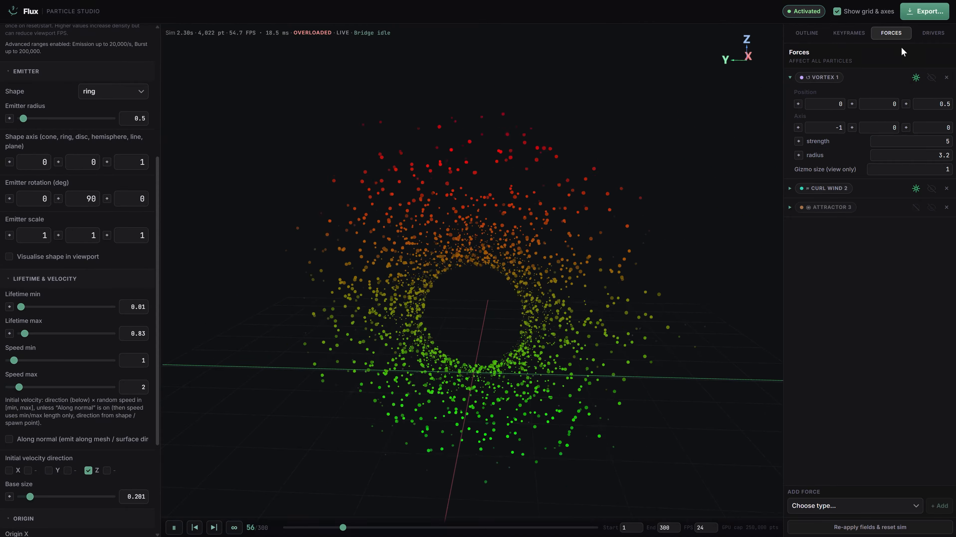
Keyframe the particle emission rate at 9800 on frame 14 and play the simulation briefly
{"action": "left_click", "coordinate": [933, 32]}
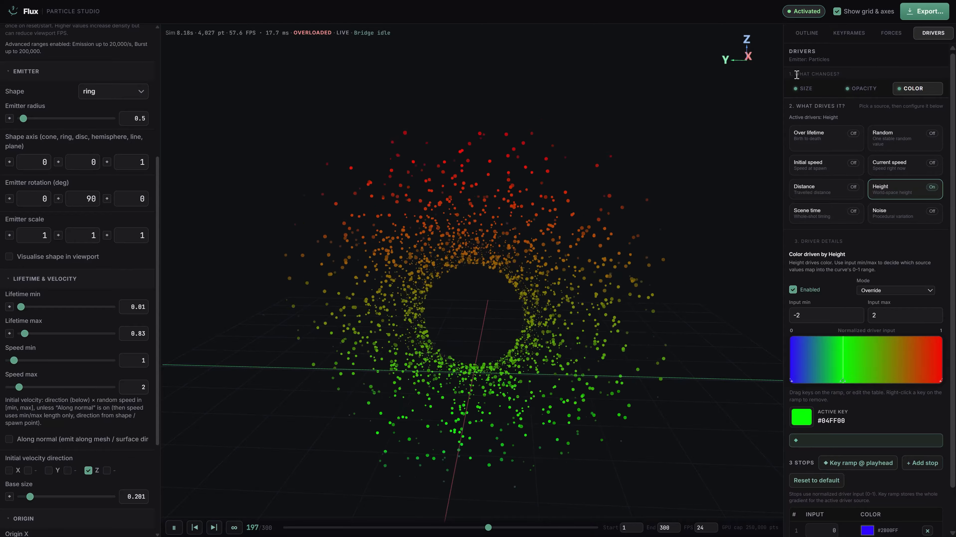
{"action": "left_click", "coordinate": [851, 38]}
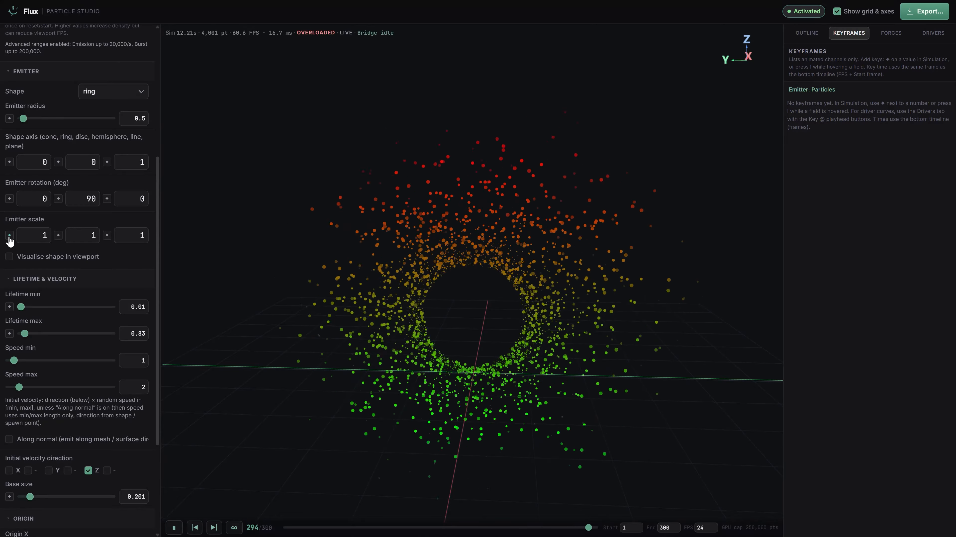
{"action": "scroll", "coordinate": [24, 200], "scroll_direction": "up", "scroll_amount": 6}
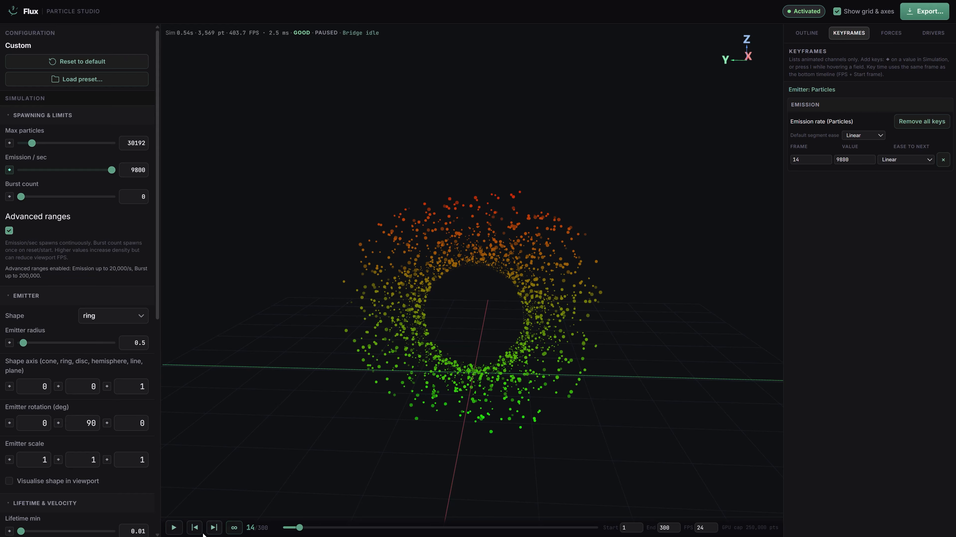
{"action": "left_click", "coordinate": [180, 531]}
{"action": "left_click", "coordinate": [175, 526]}
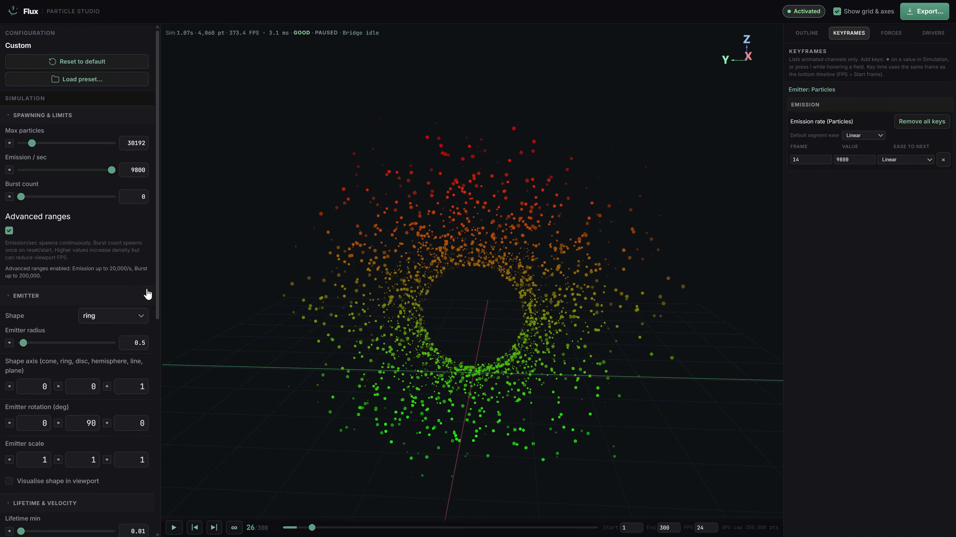
Add an emission rate keyframe with value 0 at frame 21 and replay the simulation from the start
{"action": "left_click_drag", "start_coordinate": [108, 171], "coordinate": [101, 169]}
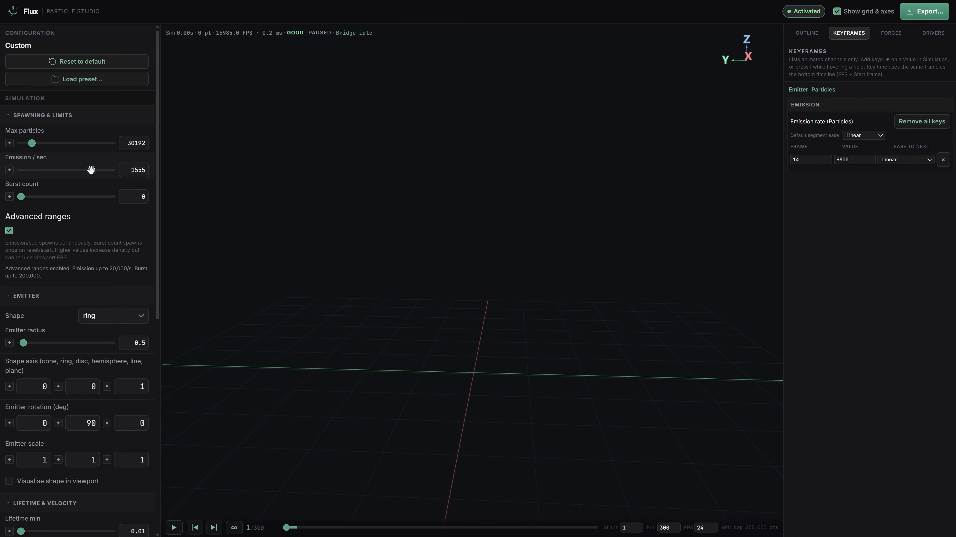
{"action": "left_click_drag", "start_coordinate": [288, 528], "coordinate": [306, 532]}
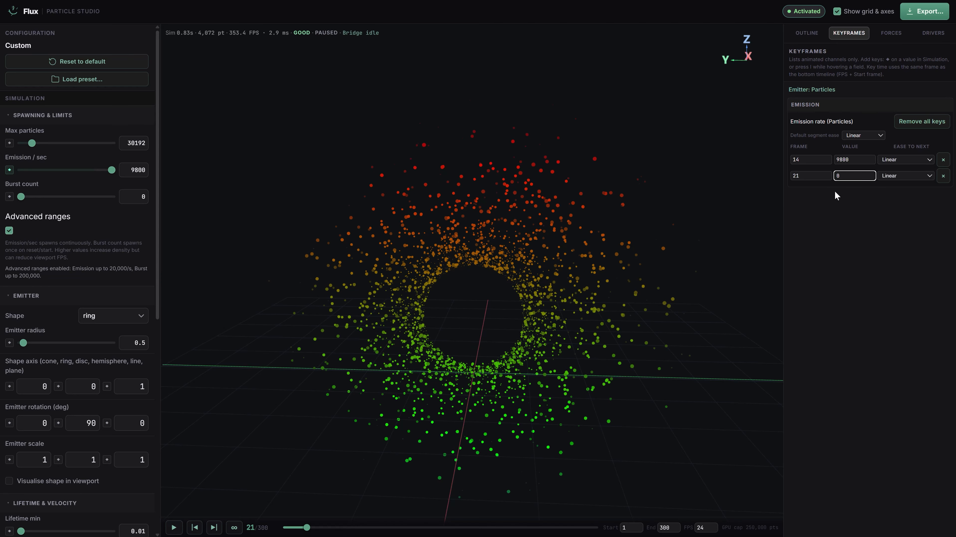
{"action": "left_click", "coordinate": [194, 528]}
{"action": "left_click", "coordinate": [178, 531]}
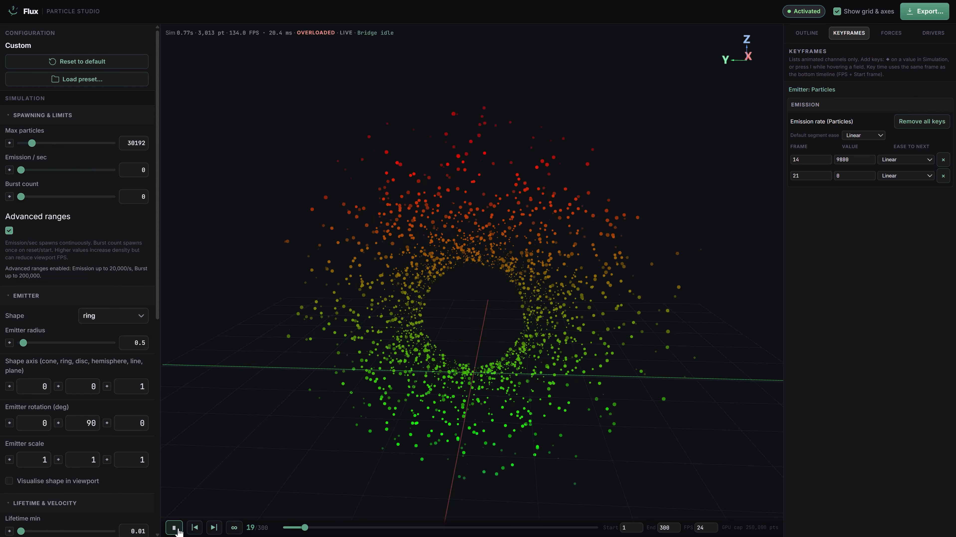